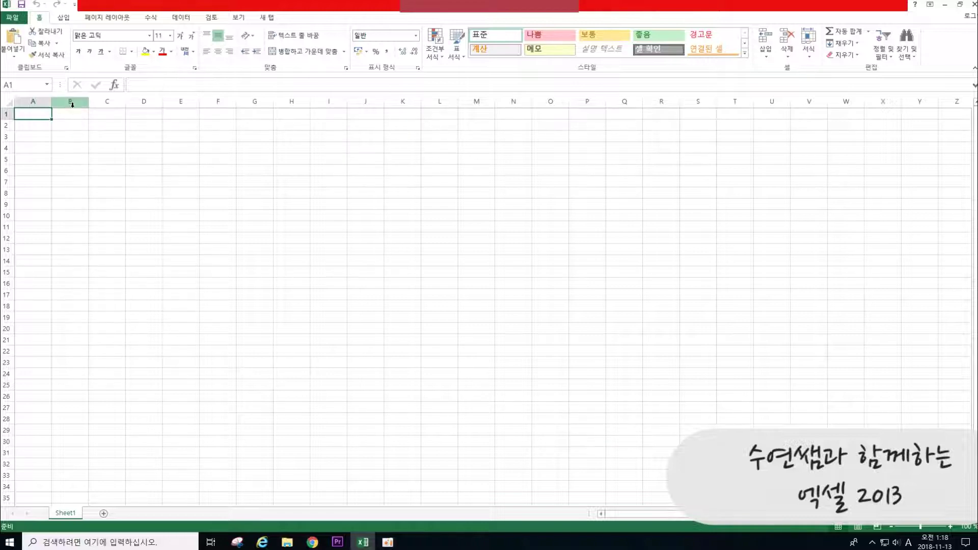
Enter the report title "11월 매출 보고서" in cell B2.
click(72, 130)
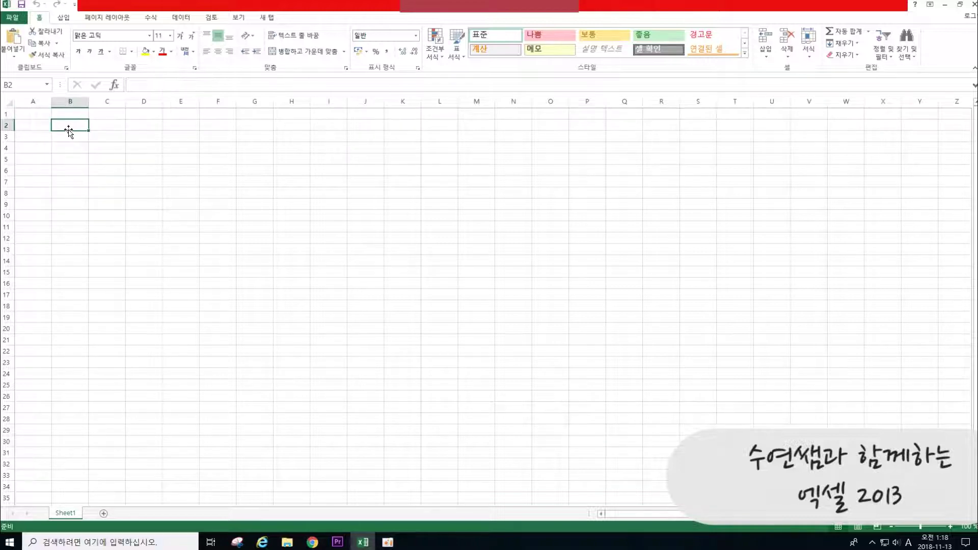
text(11월일)
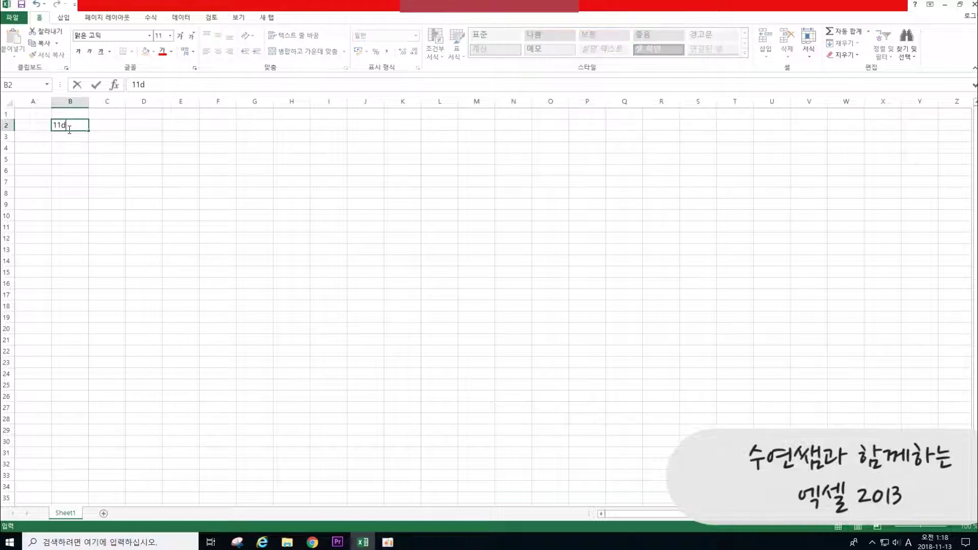
key(BackSpace)
key(BackSpace)
text(월 매출 보고서)
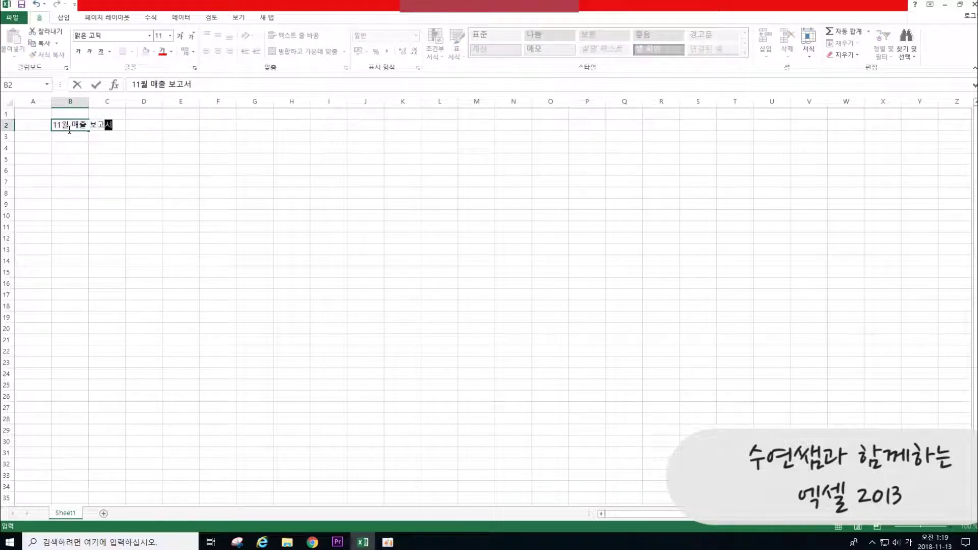
key(Return)
Enter the table headers 제품명, 서울, 경기, 기타 and 합계 across cells B4 to F4.
key(Return)
text(제품명)
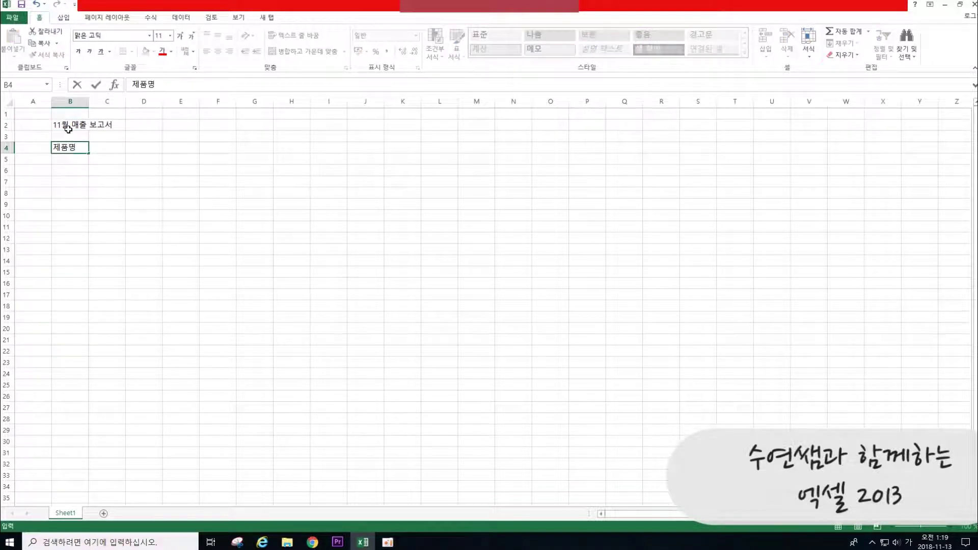
key(Tab)
text(서울)
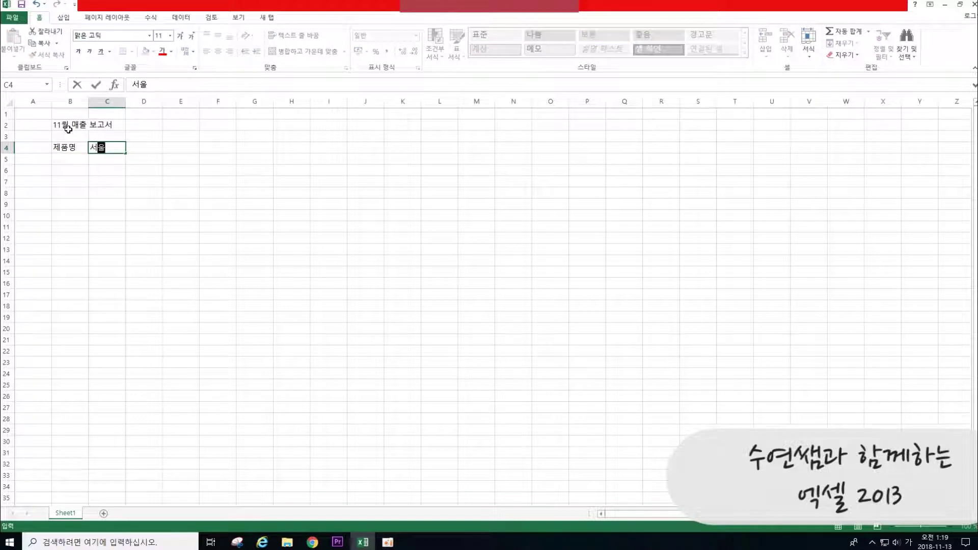
key(Tab)
text(경기)
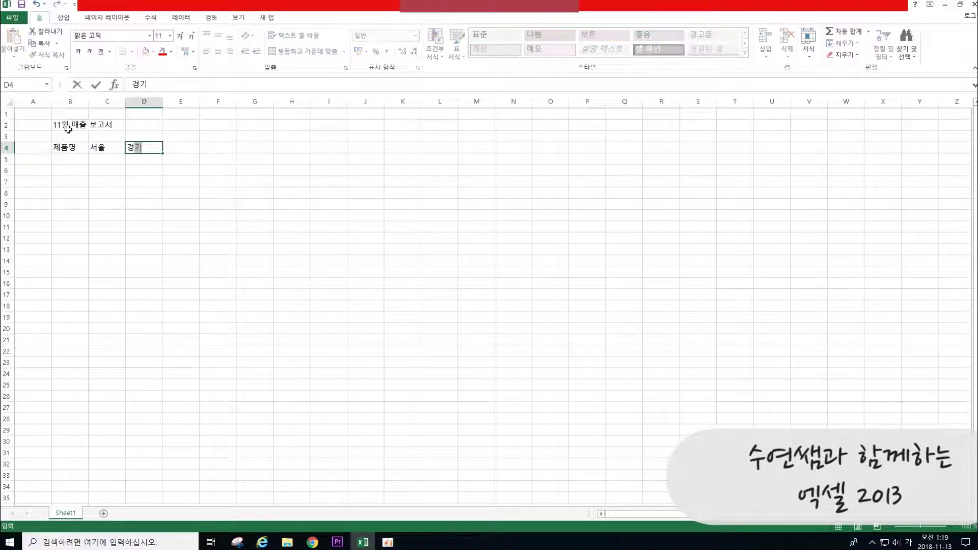
key(Tab)
text(기타)
key(Tab)
text(합계)
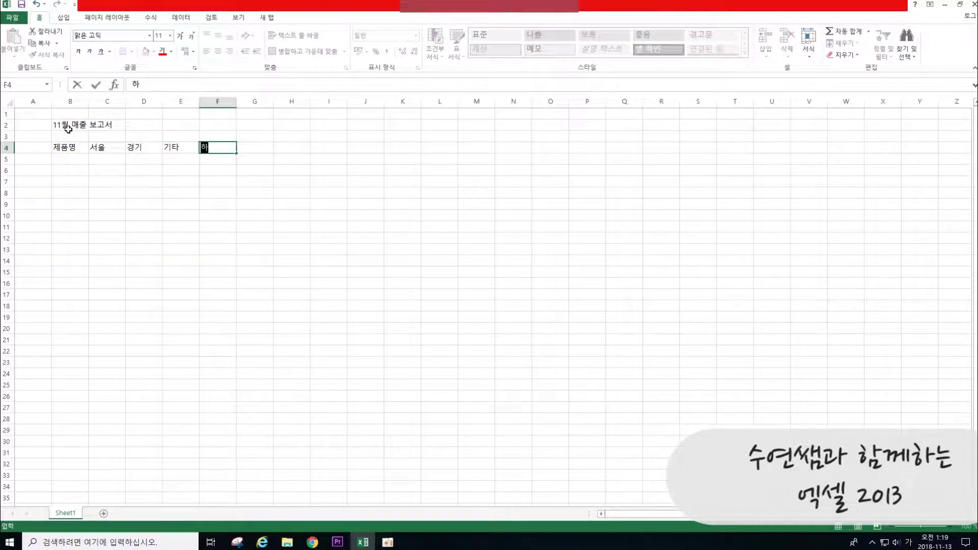
Enter the product names 모니터, 마우스 and 프린터 in cells B5 to B7 under 제품명.
click(71, 159)
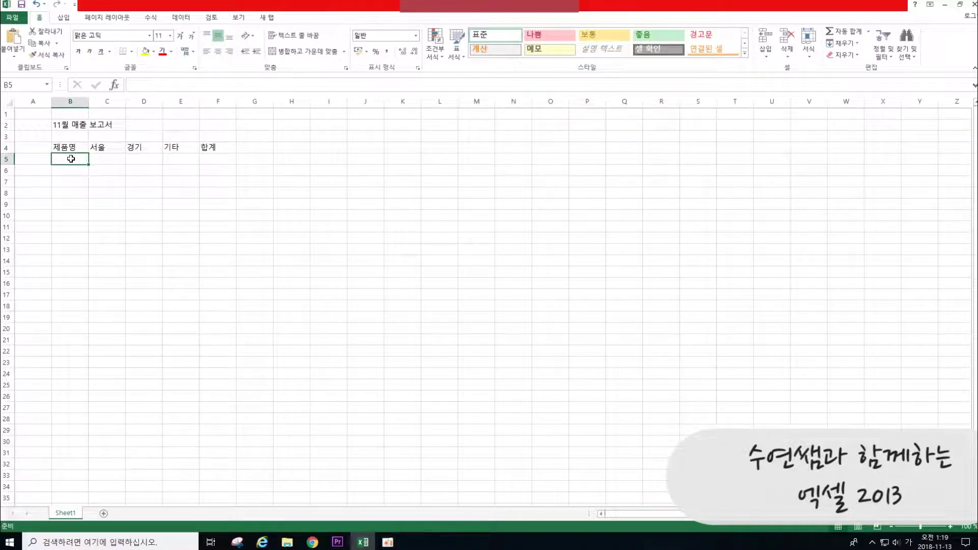
text(모니터)
key(Return)
text(마우스)
key(Return)
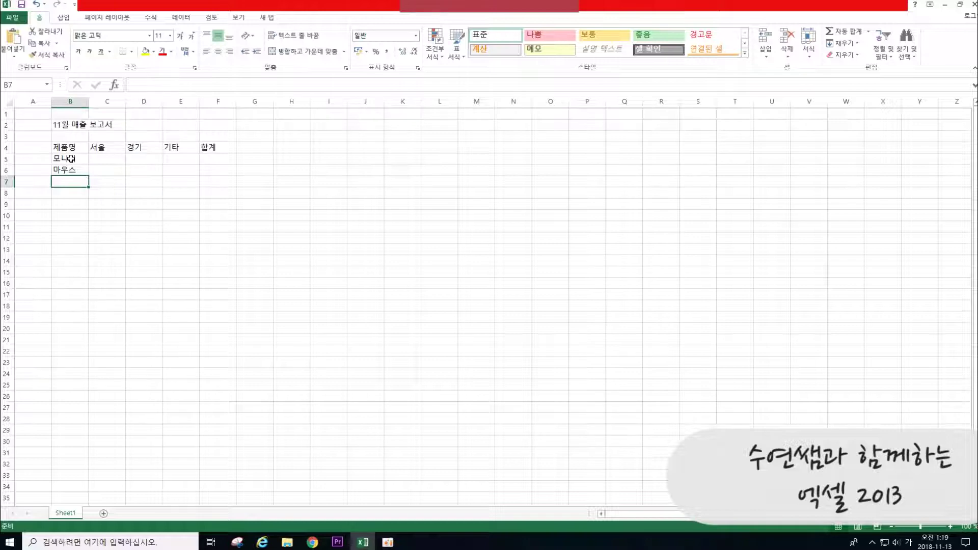
text(프린터)
key(Return)
Enter the product names 하드디스크, 키보드, 디지털카메라 and 노트뷱 in cells B8 to B11.
text(하드디스크)
key(Return)
text(키보드)
key(Return)
text(ㄷ디지털카메라)
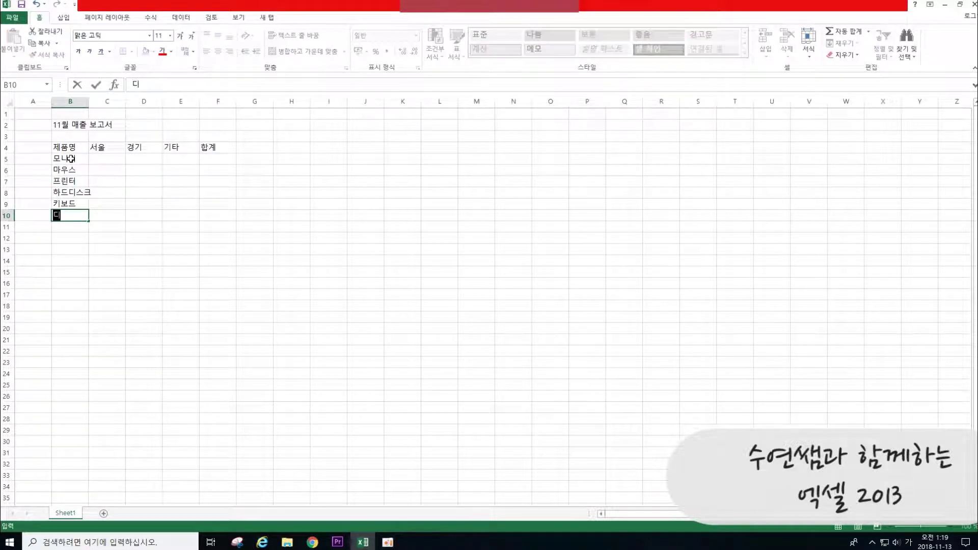
key(Return)
text(노트북)
key(Return)
Correct the misspelled product name in cell B11 to 노트북.
key(Up)
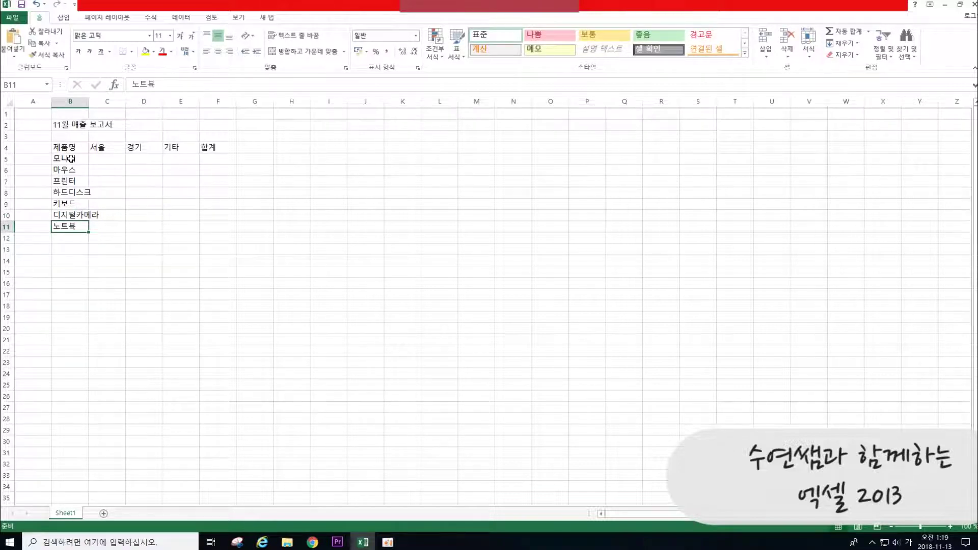
double_click(80, 229)
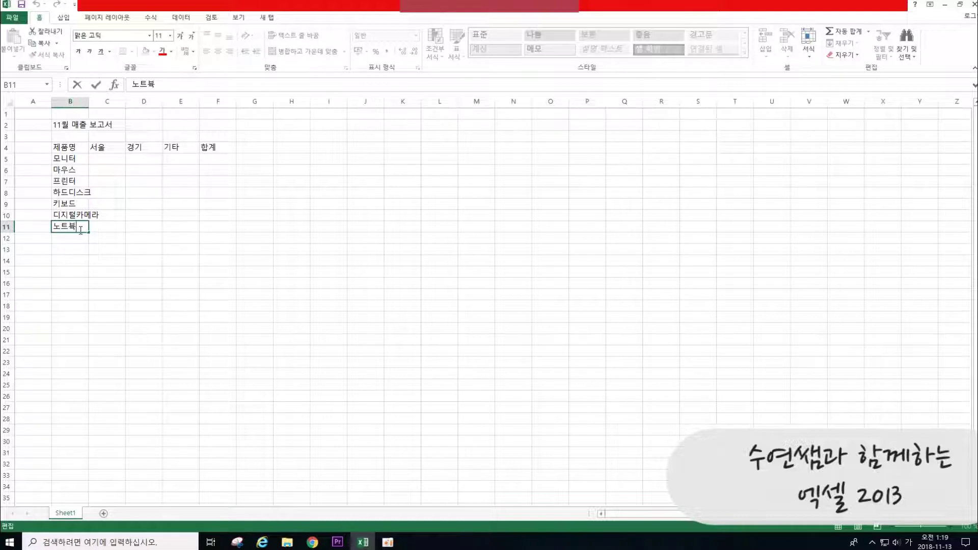
key(BackSpace)
text(북)
key(Return)
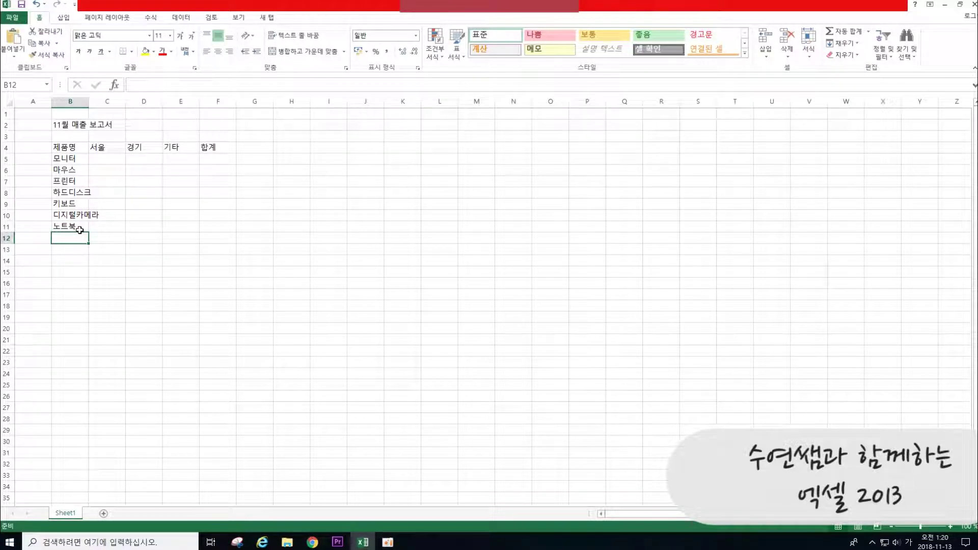
Enter the product name 디지털복합기 in cell B12.
text(디지카)
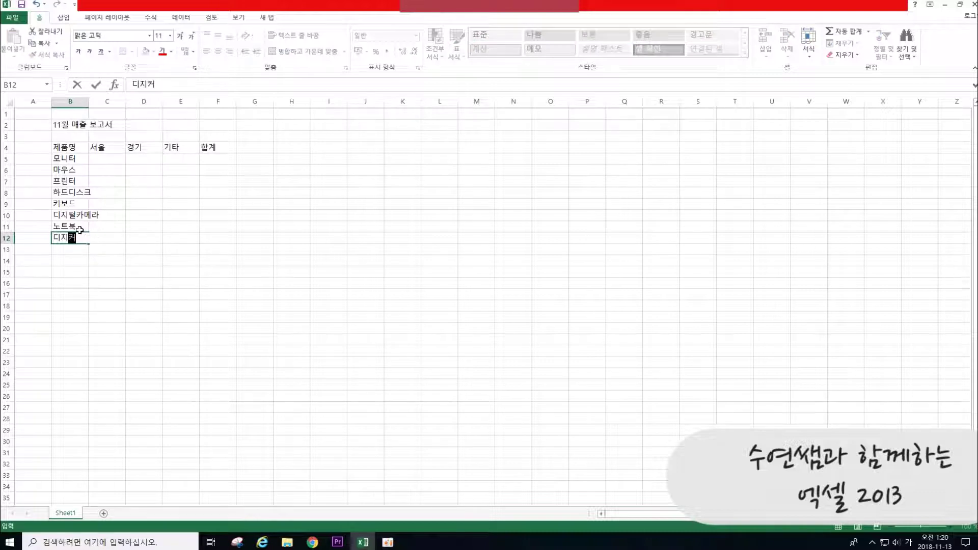
text(털복합)
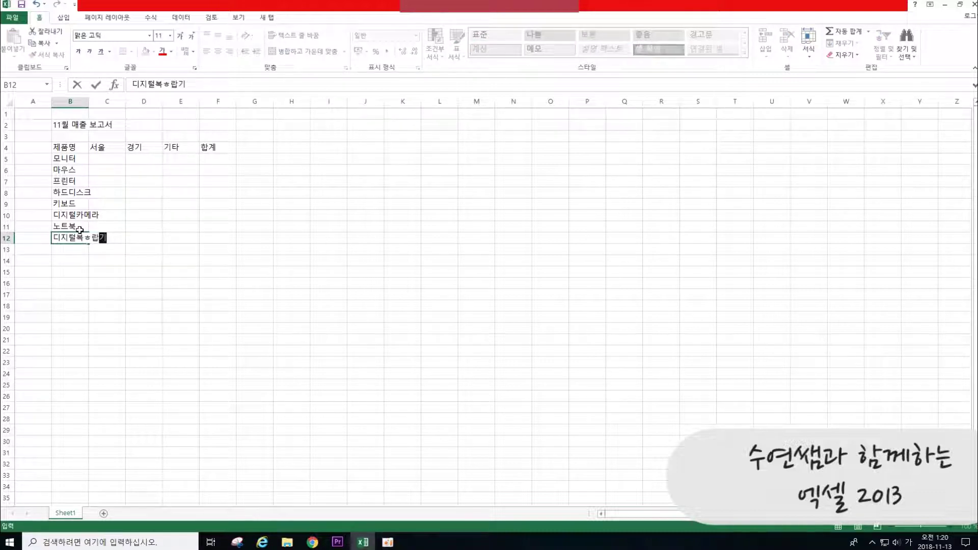
key(BackSpace)
key(BackSpace)
text(합기)
key(Return)
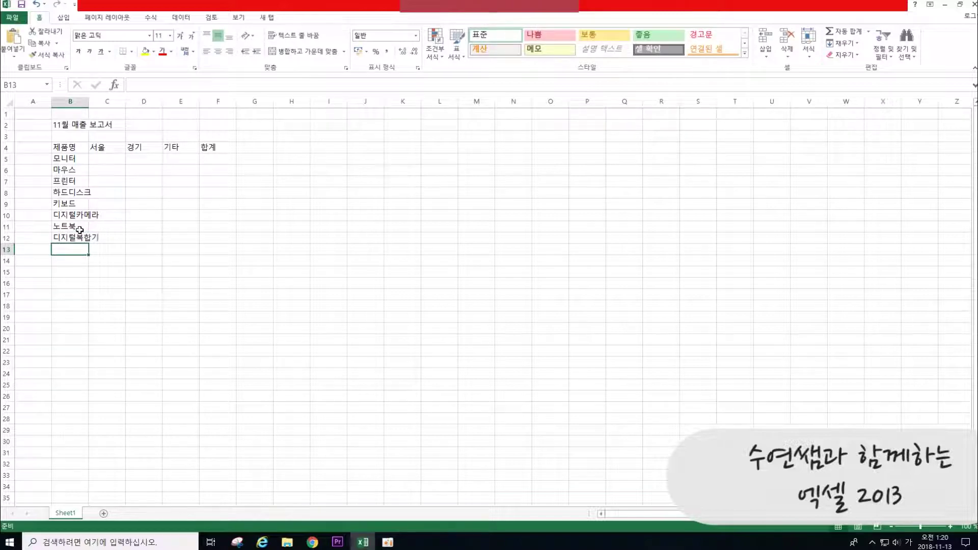
Enter USB메모리, 외장하드 and 스피커 in cells B13 to B15, and widen column B to fit the product names.
text(USB메모리)
key(Return)
text(외장하드)
key(Return)
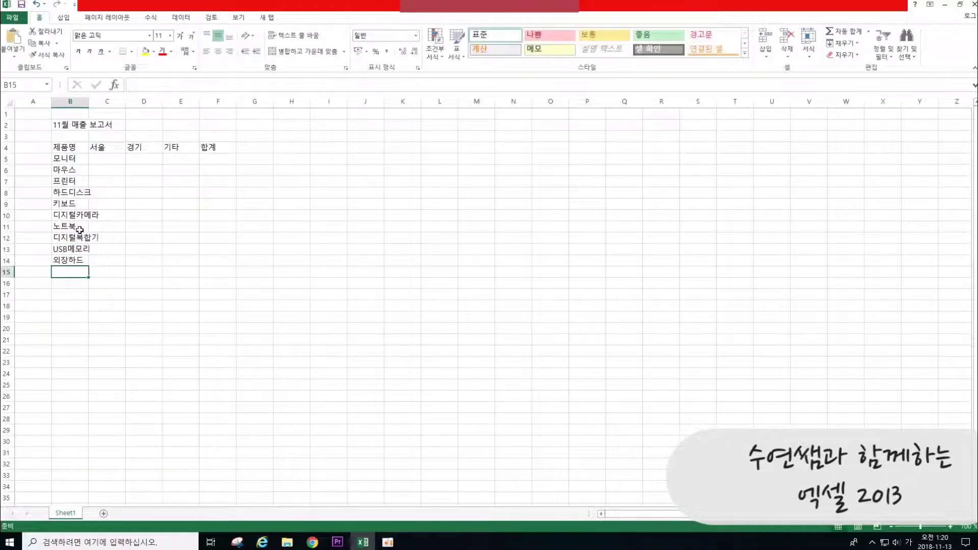
text(스피커)
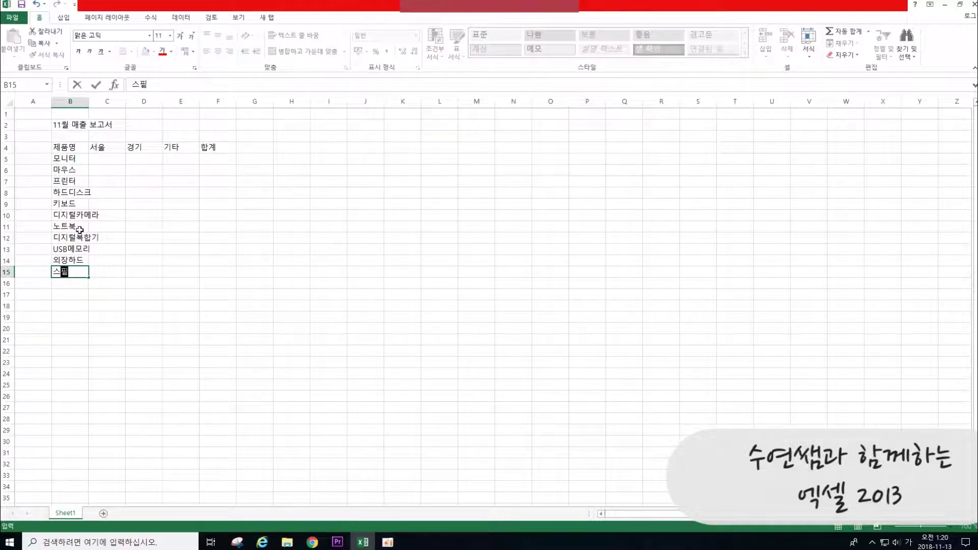
key(Return)
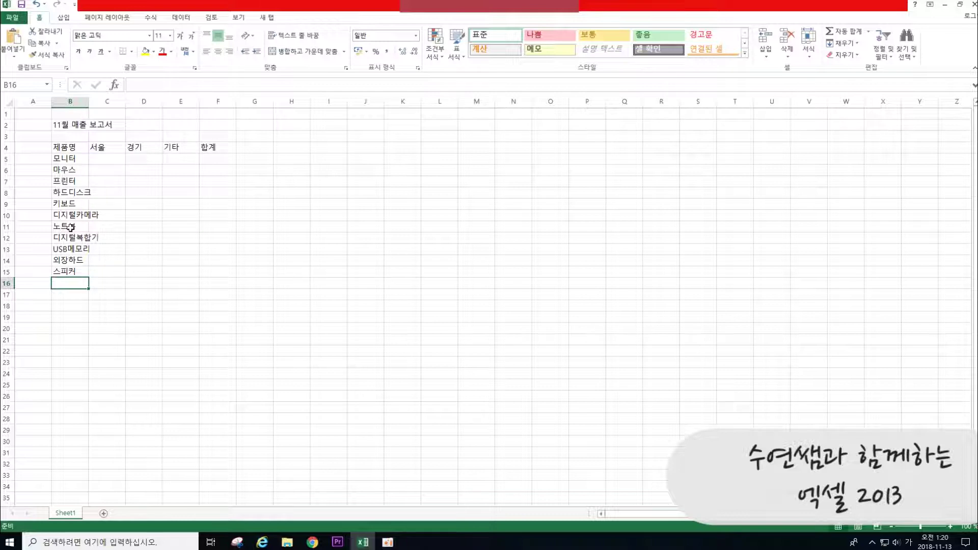
drag(86, 102, 107, 102)
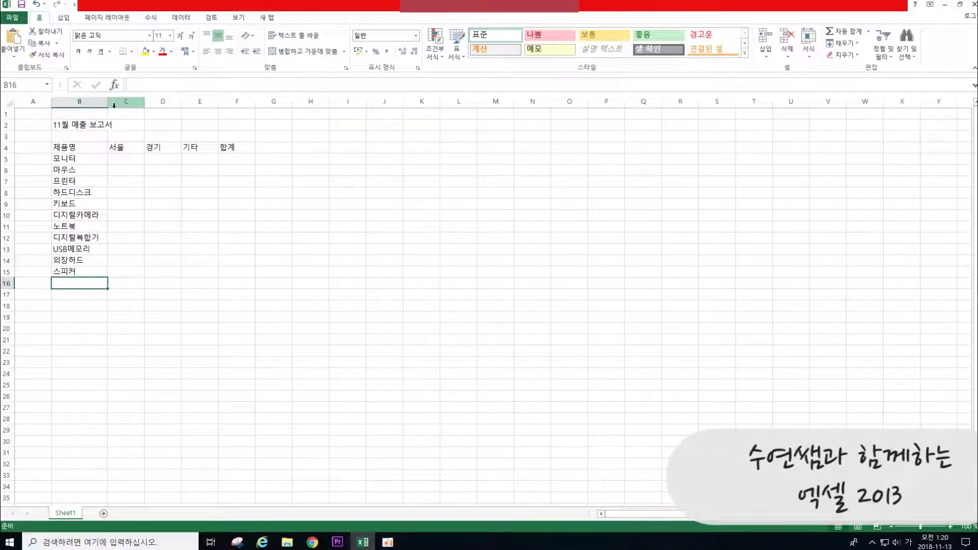
Enter the 서울 sales figures 300, 165, 185 and 100 in cells C5 to C8.
click(117, 160)
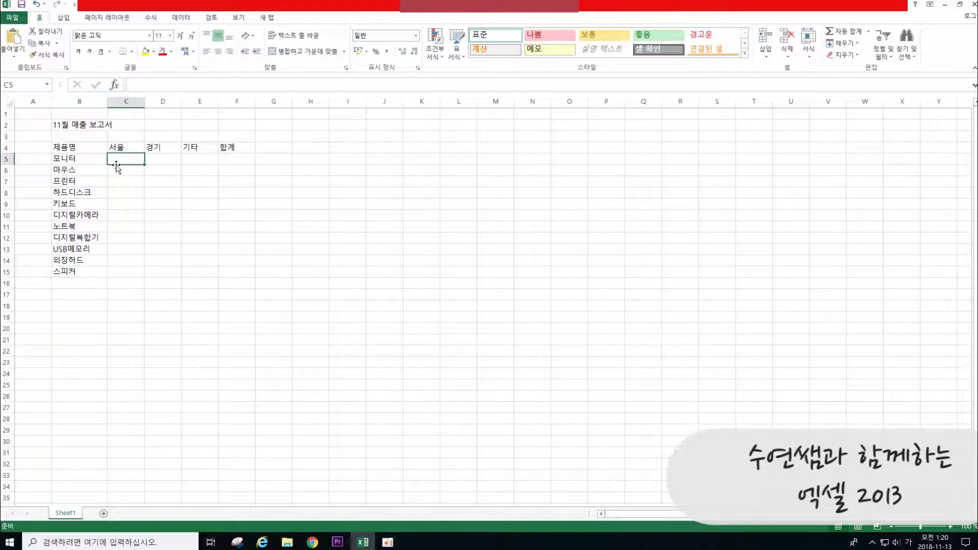
text(300)
key(Return)
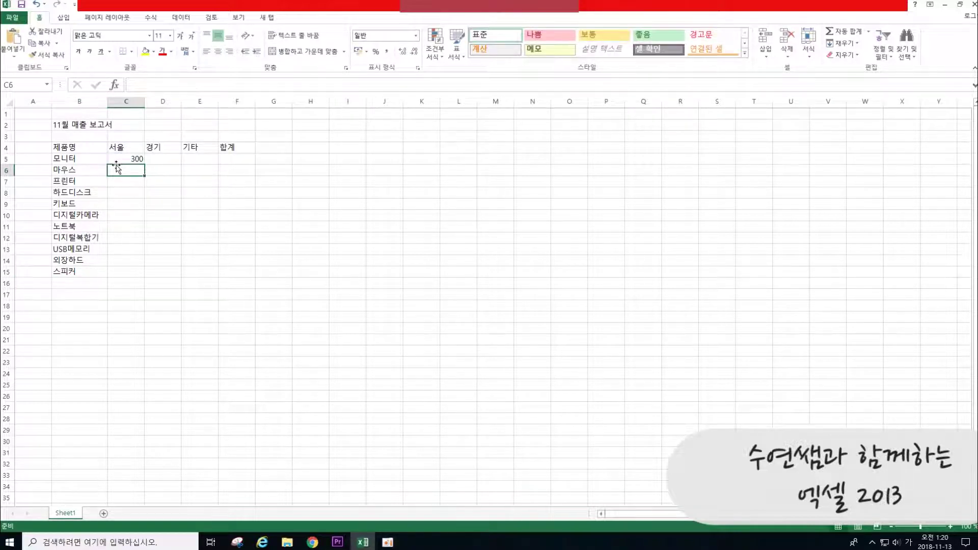
text(165)
key(Return)
text(185)
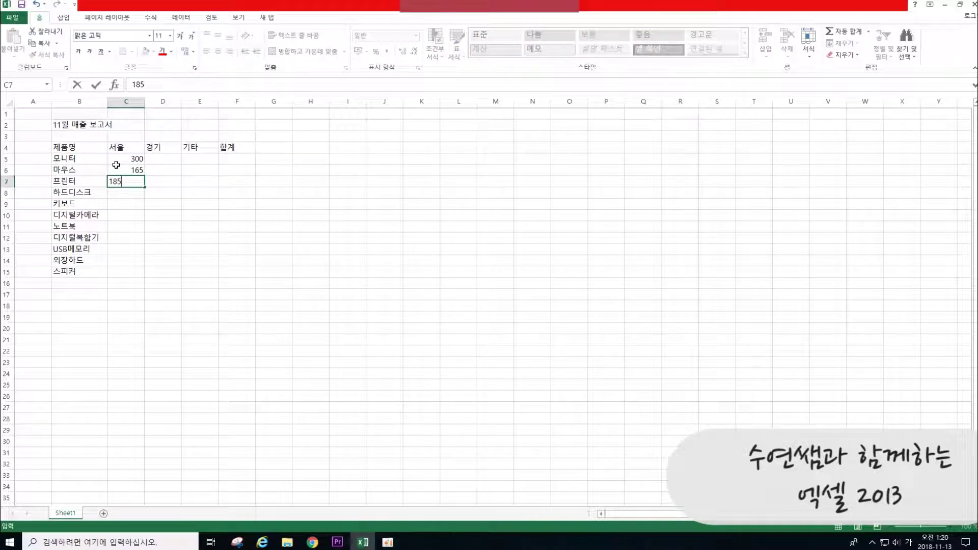
key(Return)
text(100)
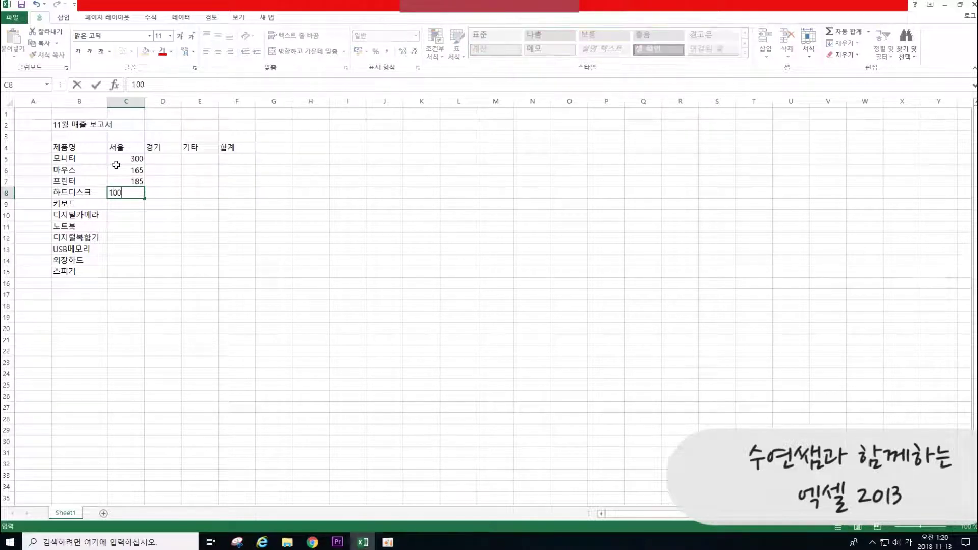
key(Return)
Enter the 서울 sales figures 9050, 80, 66 and 75 in cells C9 to C12.
text(9050)
key(Return)
text(8)
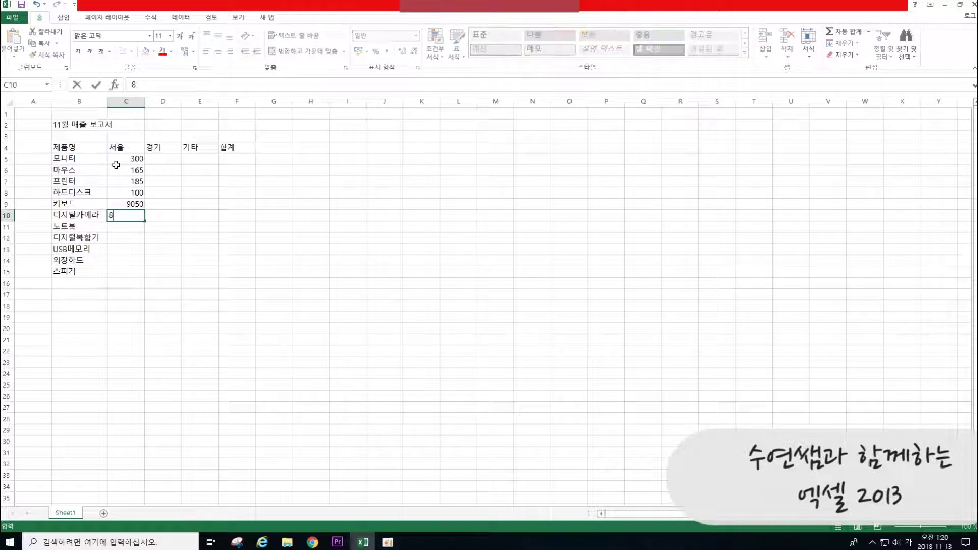
text(0)
key(Return)
text(66)
key(Return)
text(75)
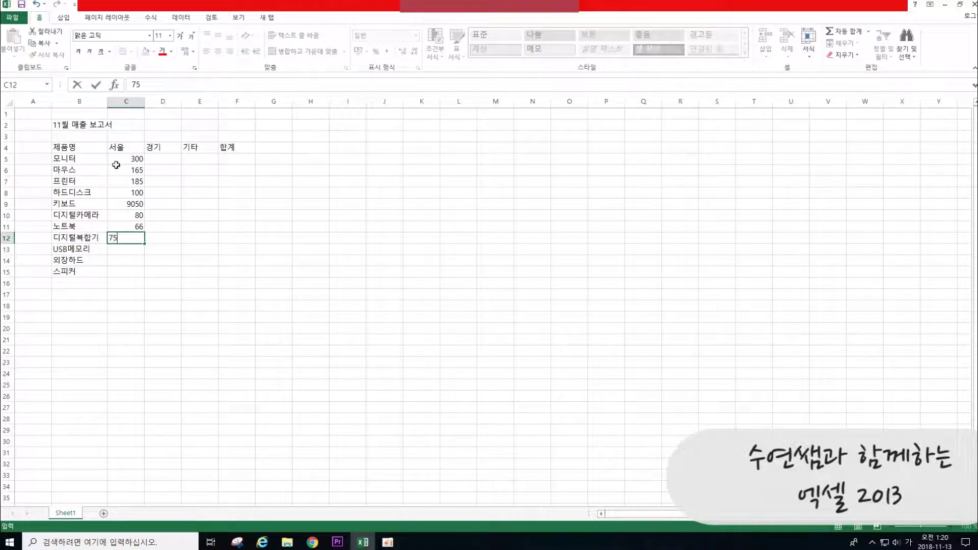
key(Return)
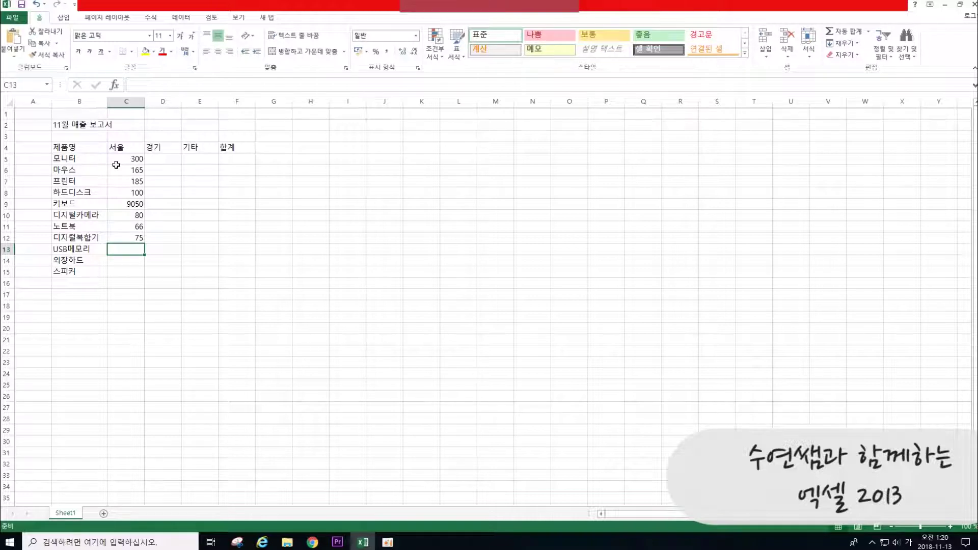
Enter the 서울 sales figures 350, 69 and 89 in cells C13 to C15.
text(350)
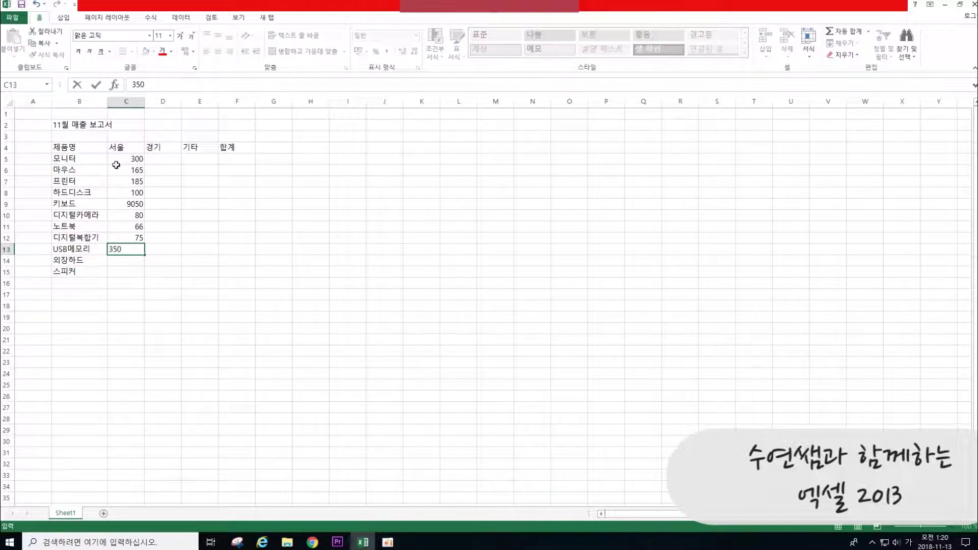
key(Return)
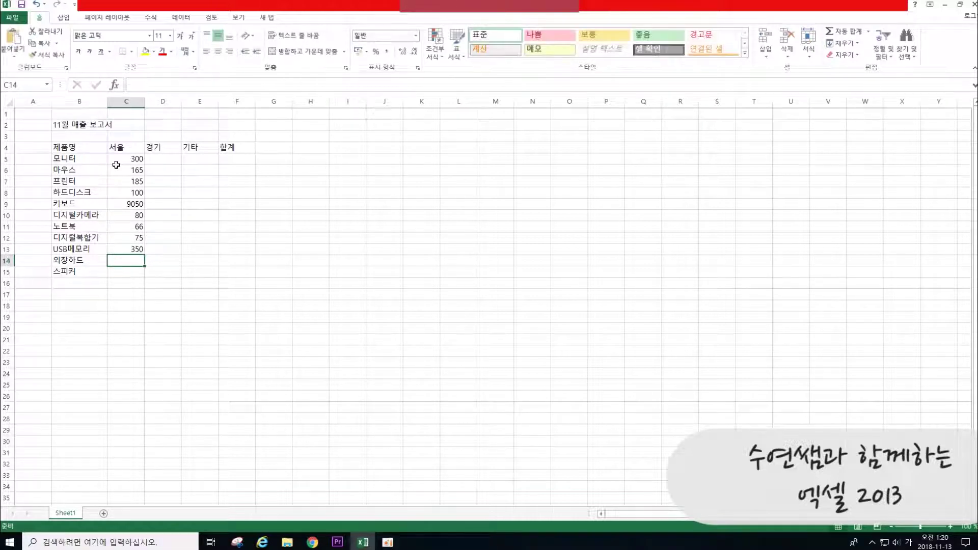
text(69)
key(Return)
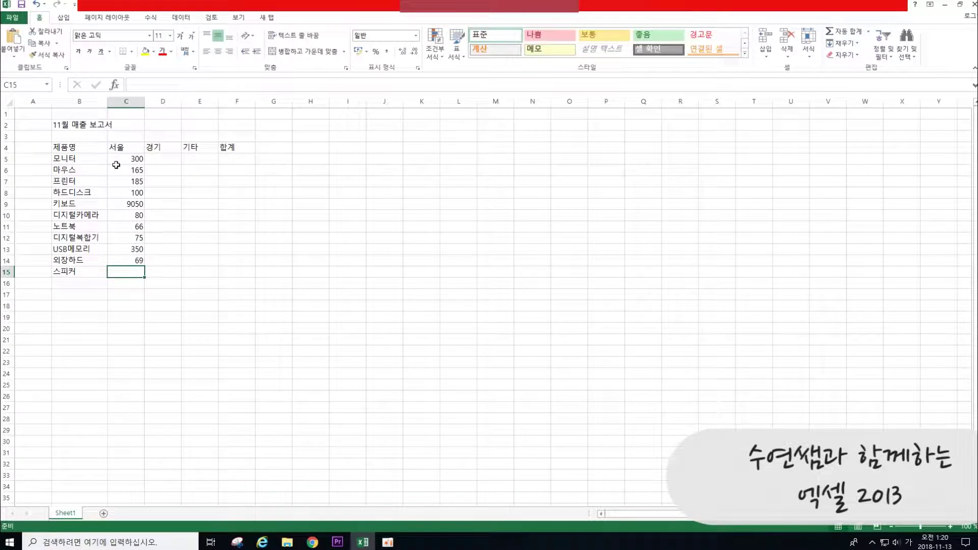
text(89)
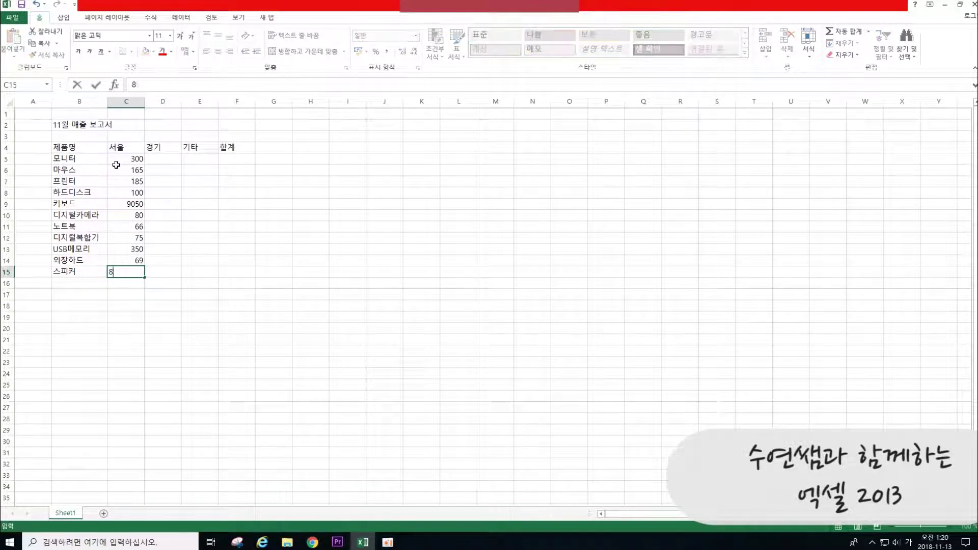
key(Return)
Enter the 경기 sales figures 77, 60, 99 and 6353 in cells D5 to D8.
click(169, 160)
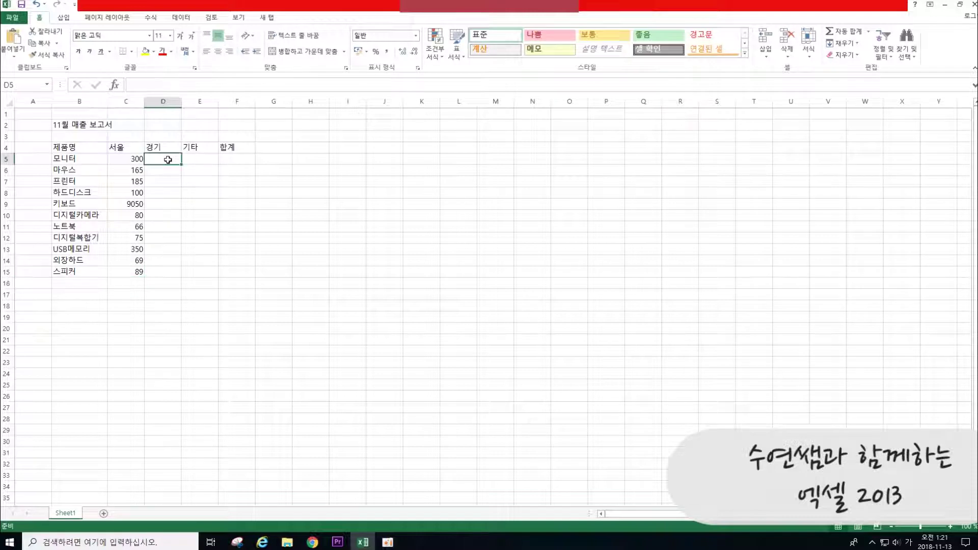
text(77)
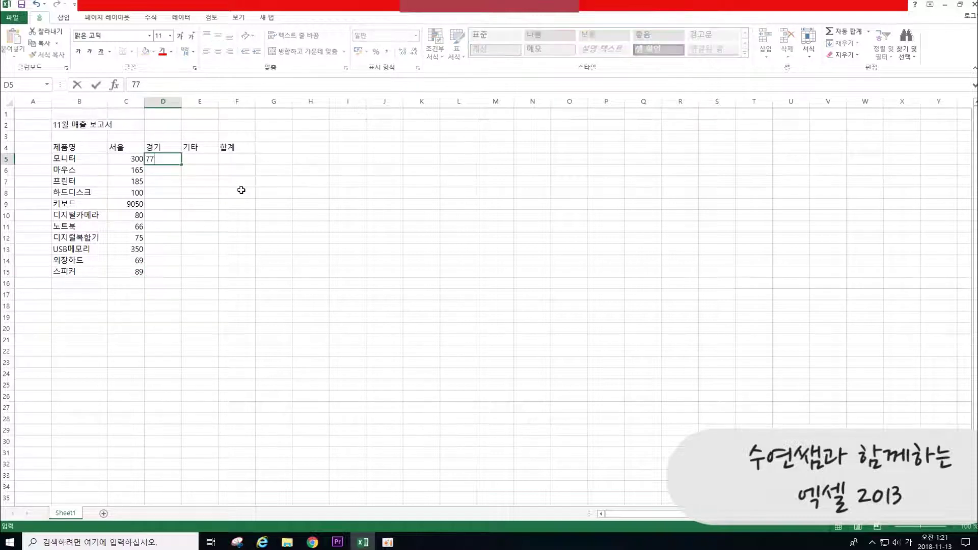
key(Return)
text(60)
key(Return)
text(99)
key(Return)
text(635)
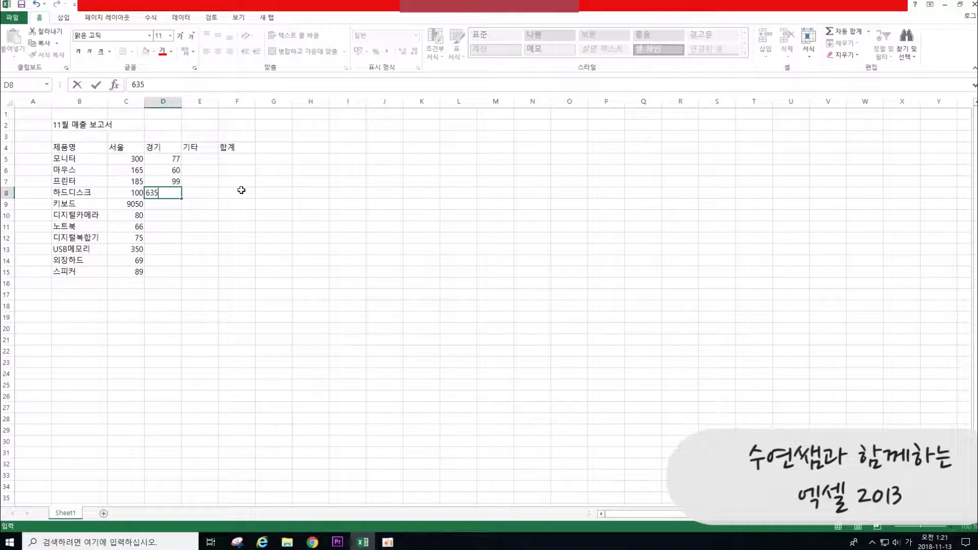
text(3)
key(Return)
Enter the 경기 sales figures 45, 67 and 85 in cells D9 to D11.
text(45)
key(Return)
text(67)
key(Return)
text(85)
key(Return)
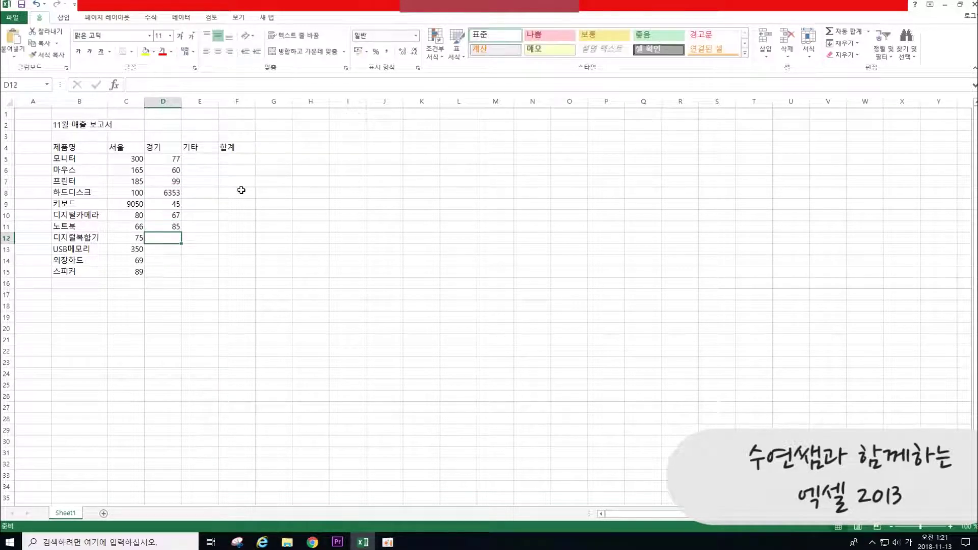
Enter the 경기 sales figures 26, 60, 70 and 90 in cells D12 to D15.
text(26)
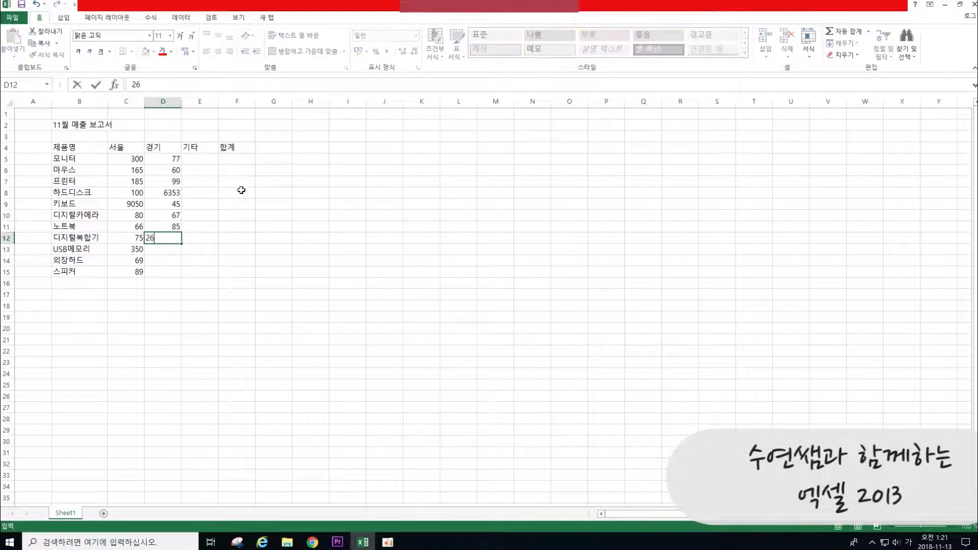
key(Return)
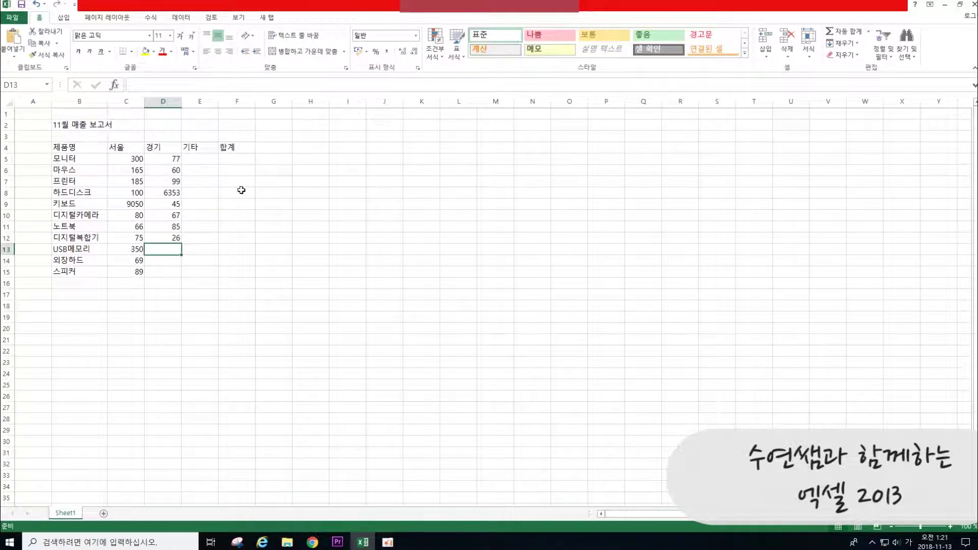
text(60)
key(Return)
text(70)
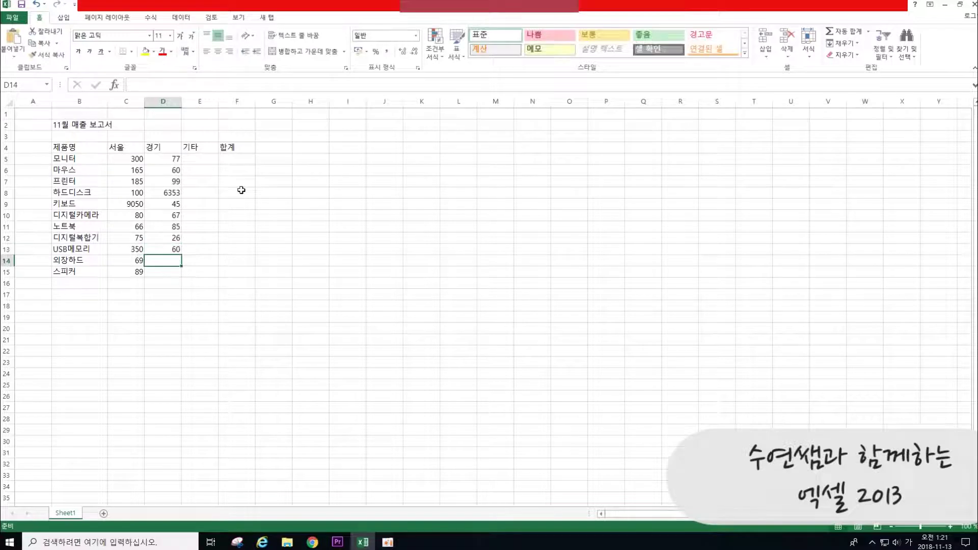
key(Return)
text(90)
key(Return)
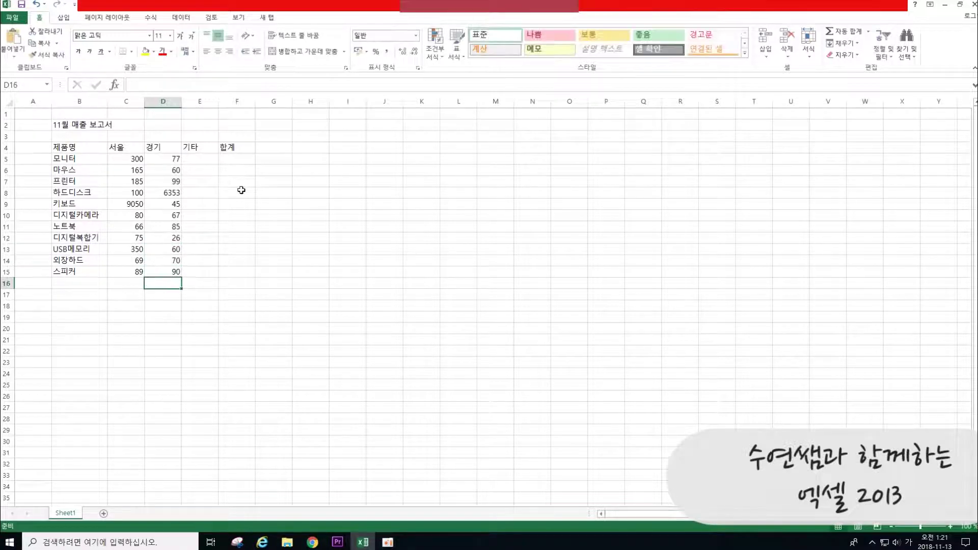
Enter the 기타 sales figures 50, 60, 30 and 40 in cells E5 to E8.
click(205, 161)
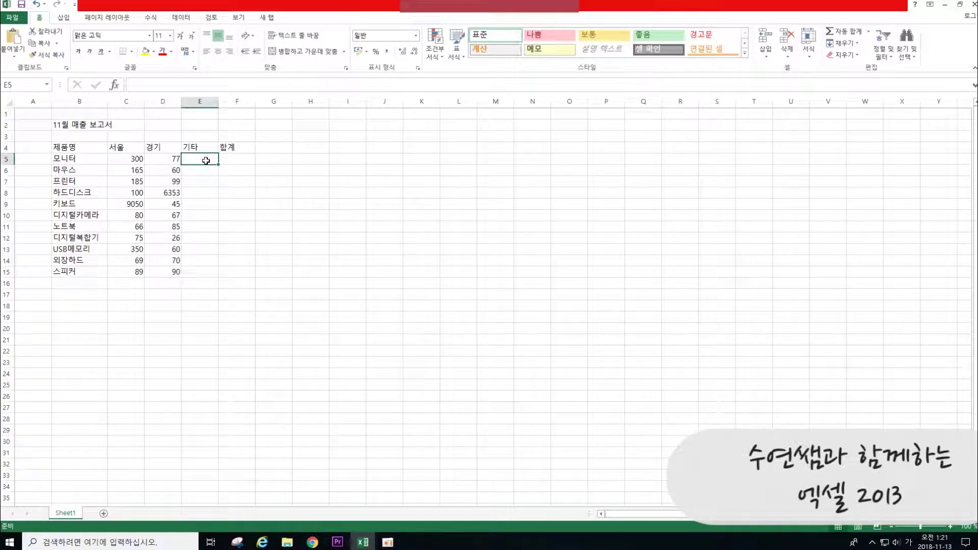
text(50)
key(Return)
text(60)
key(Return)
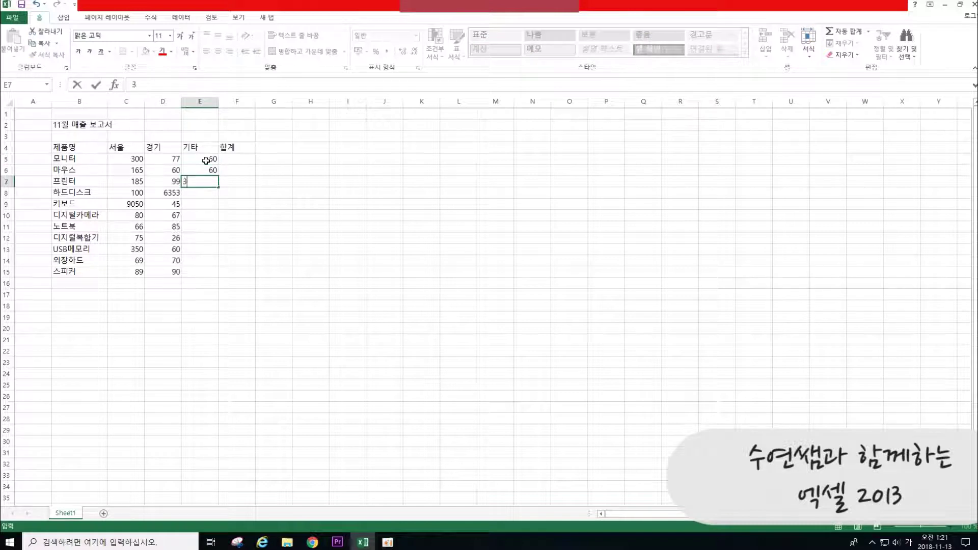
text(30)
key(Return)
text(40)
key(Return)
Enter the 기타 sales figures 88, 56 and 27 in cells E9 to E11.
text(88)
key(Return)
text(56)
key(Return)
text(2)
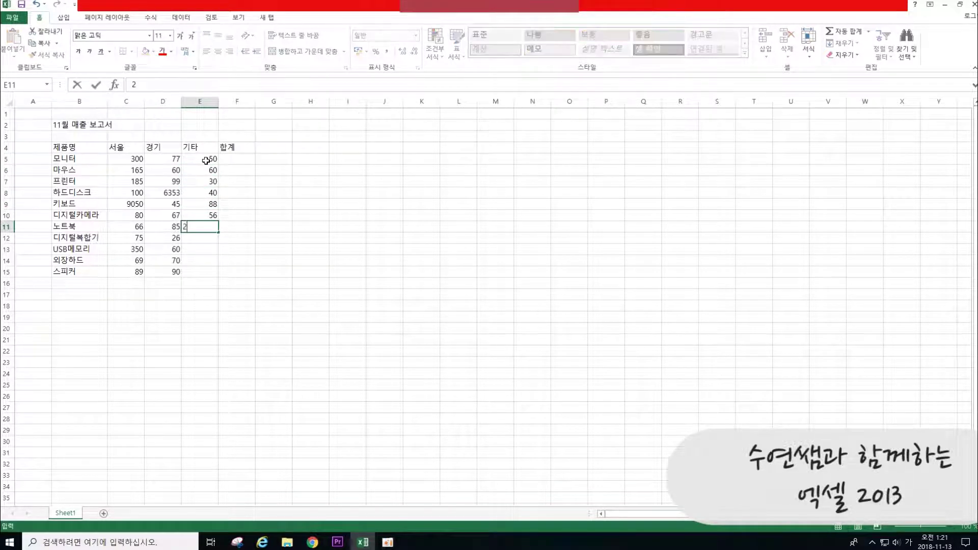
text(7)
key(Return)
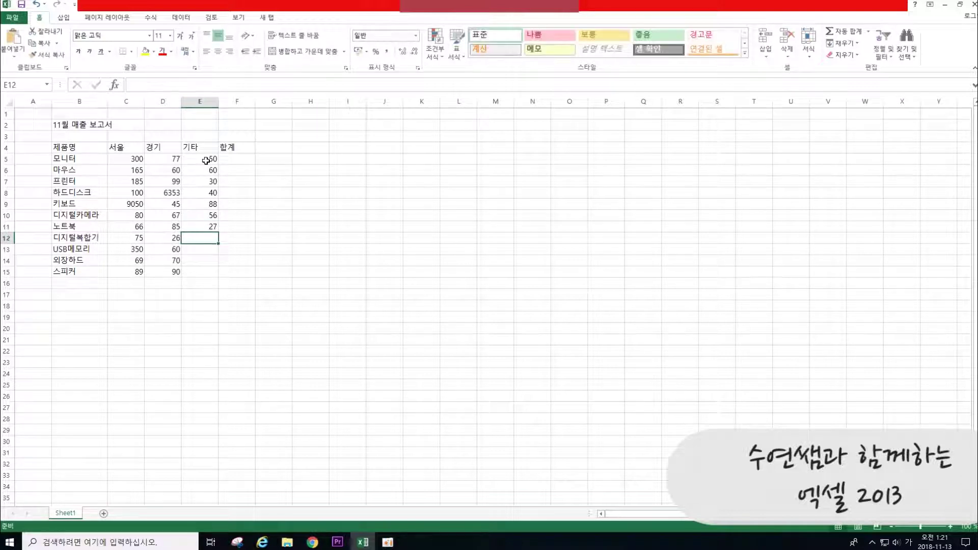
Enter the 기타 sales figures 16 and 540 in cells E12 and E13.
text(95)
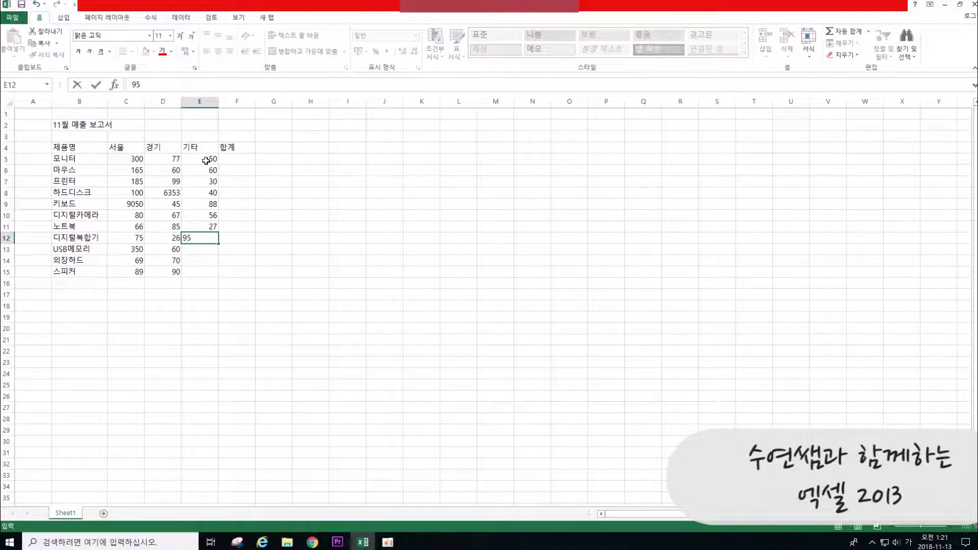
key(BackSpace)
key(BackSpace)
text(16)
key(Return)
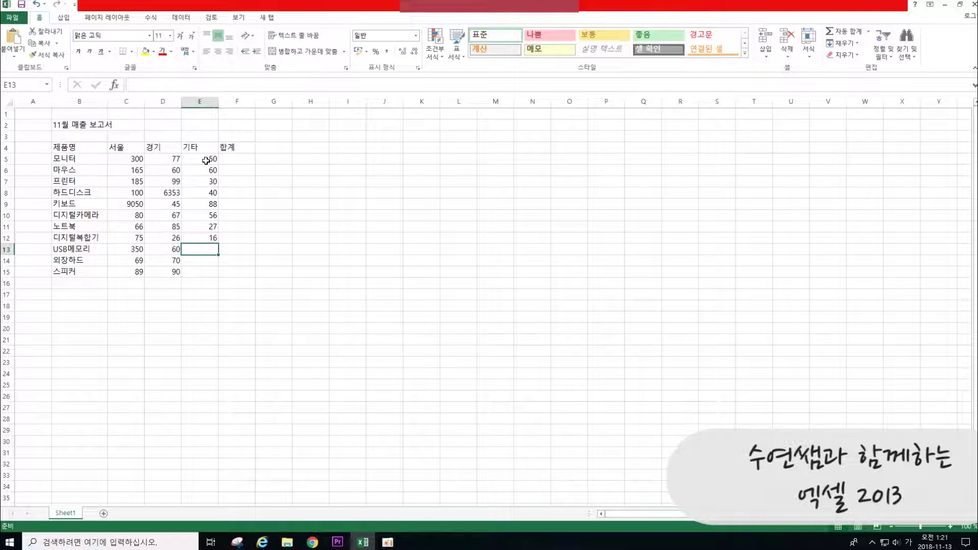
text(540)
key(Return)
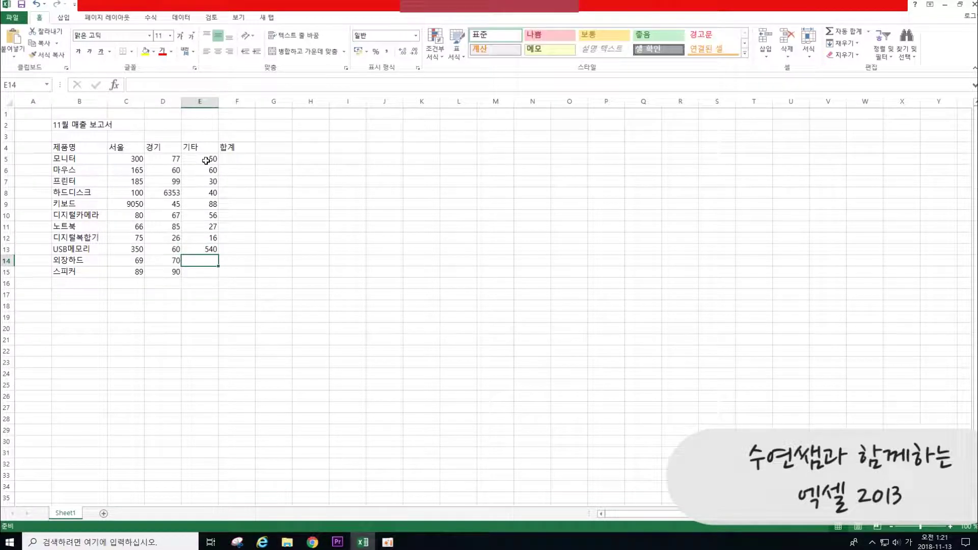
Enter the 기타 sales figures 60 and 30 in cells E14 and E15.
text(60)
key(Return)
text(9)
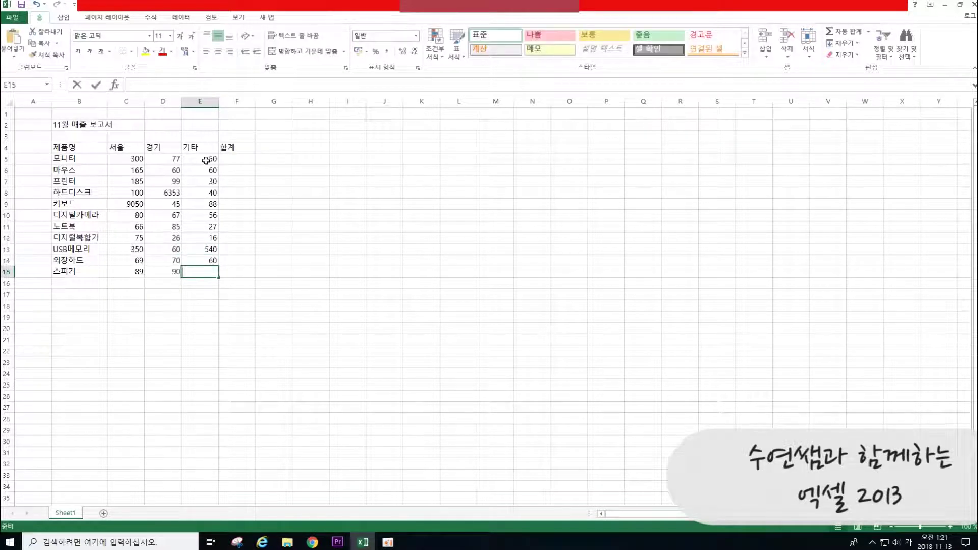
text(5)
key(Return)
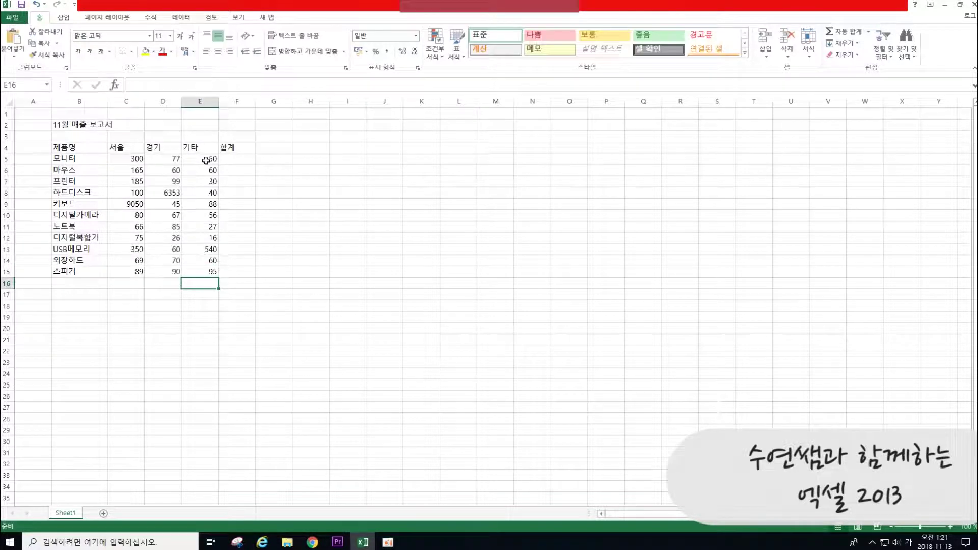
key(Up)
text(30)
key(Return)
Add the row labels 합계 in B16 and 평균 in B17 below the product list.
click(86, 285)
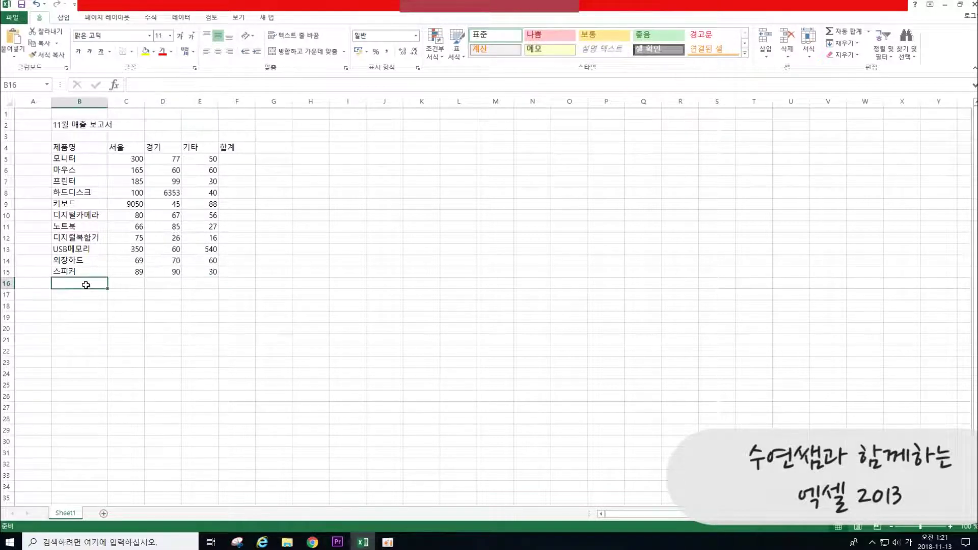
text(합계)
key(Return)
text(펴ㅇ균)
key(Return)
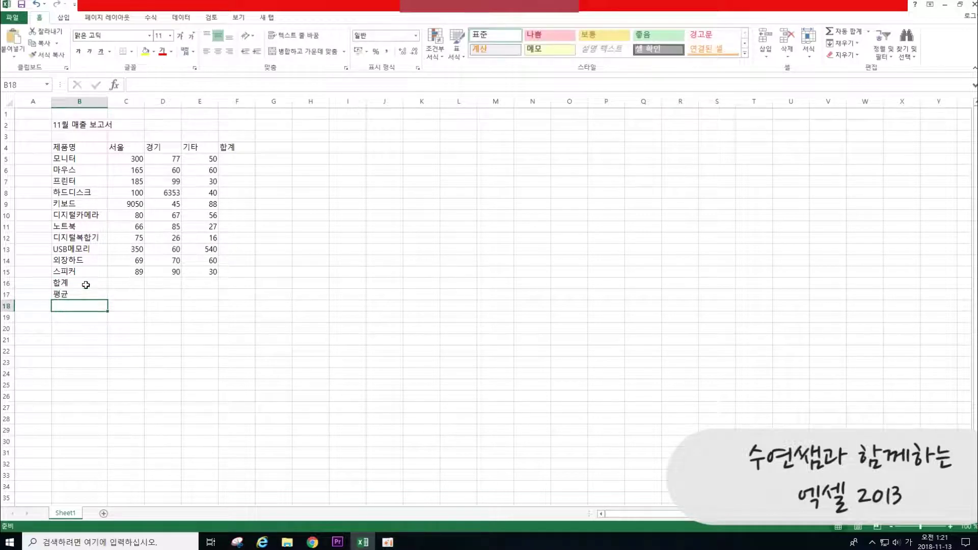
Correct the 서울 figure for 키보드 to 90 and the 경기 figure for 하드디스크 to 63.
click(123, 207)
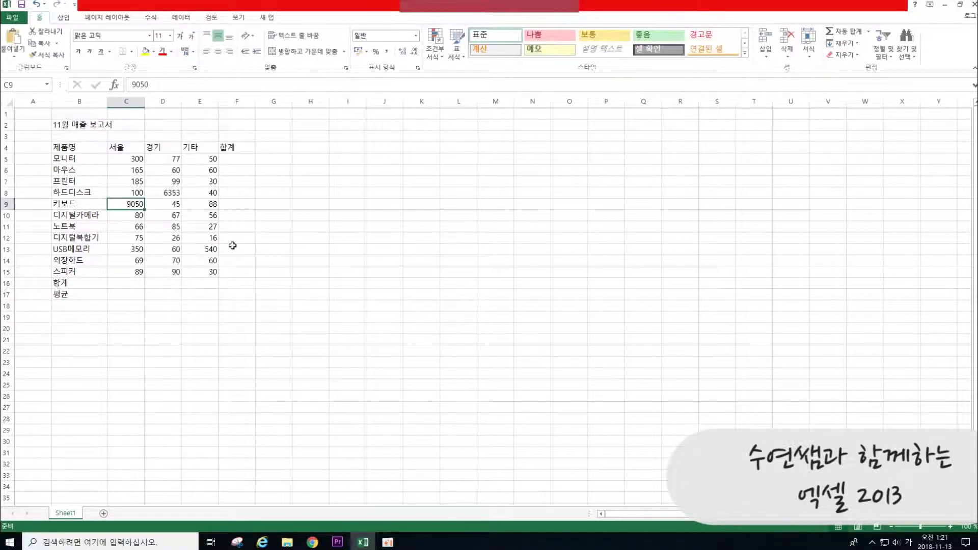
text(90)
key(Return)
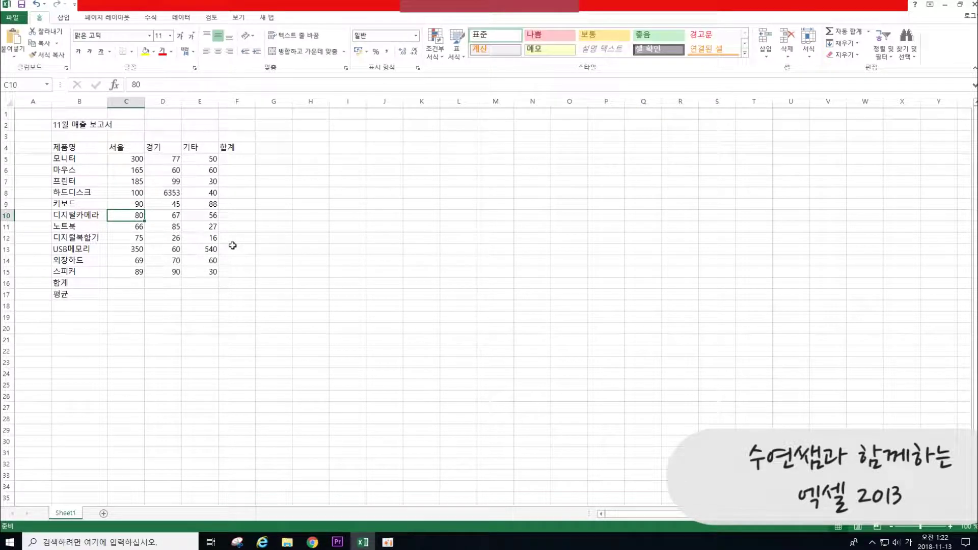
click(175, 190)
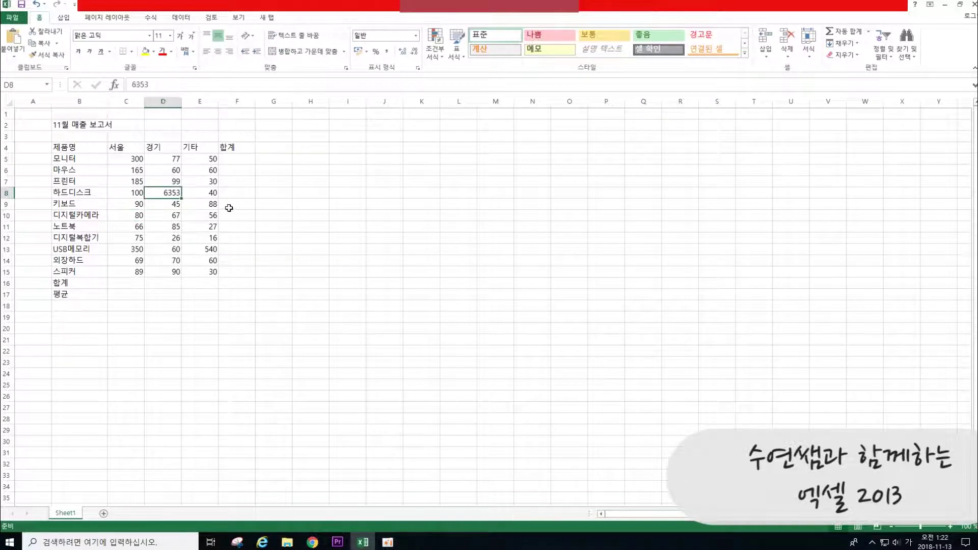
text(63)
key(Return)
click(152, 251)
click(203, 270)
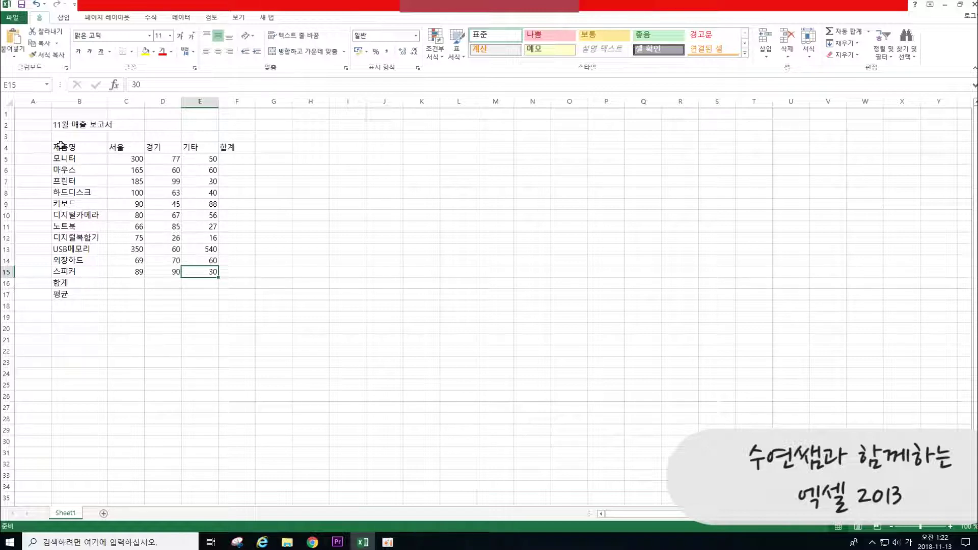
Center the contents of the table range B4:F17 horizontally and apply all borders (모든 테두리) to it.
drag(60, 146, 226, 294)
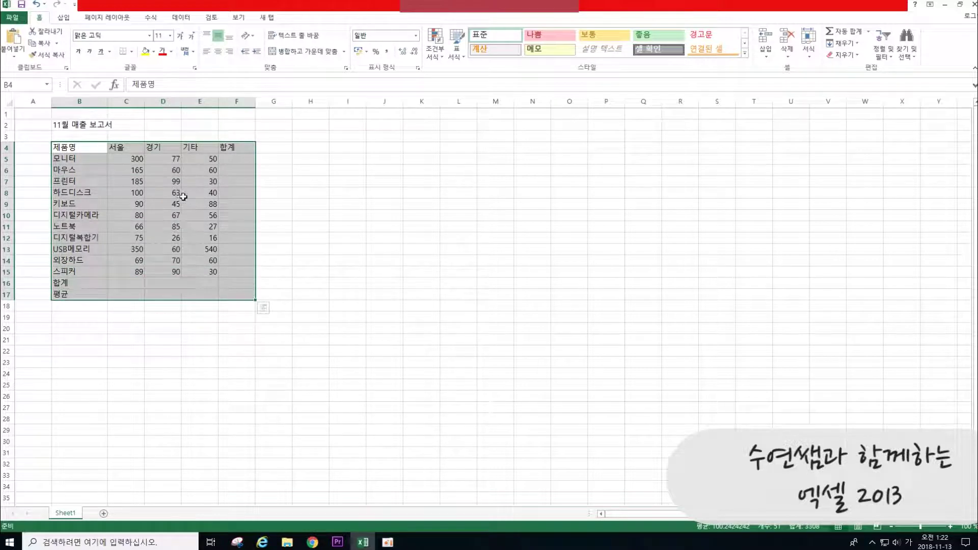
click(218, 53)
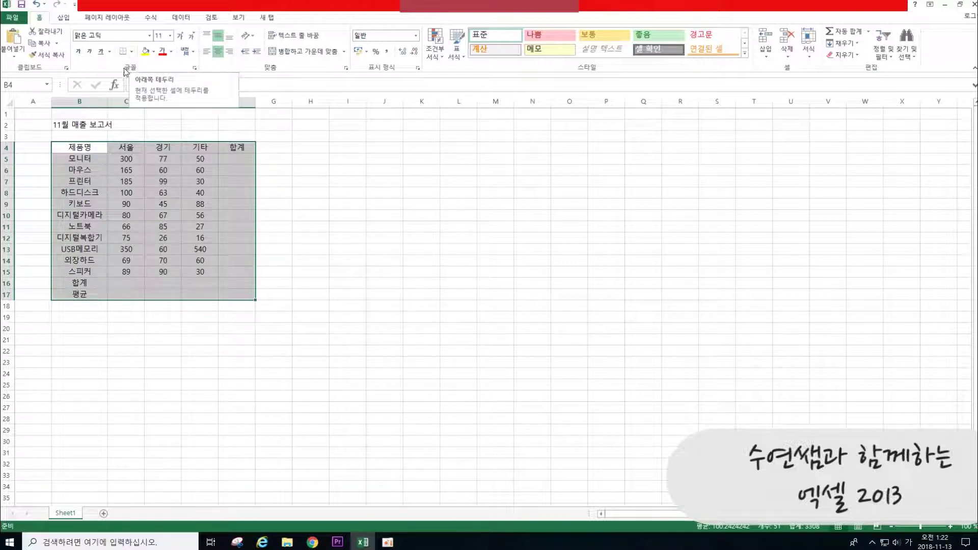
click(133, 52)
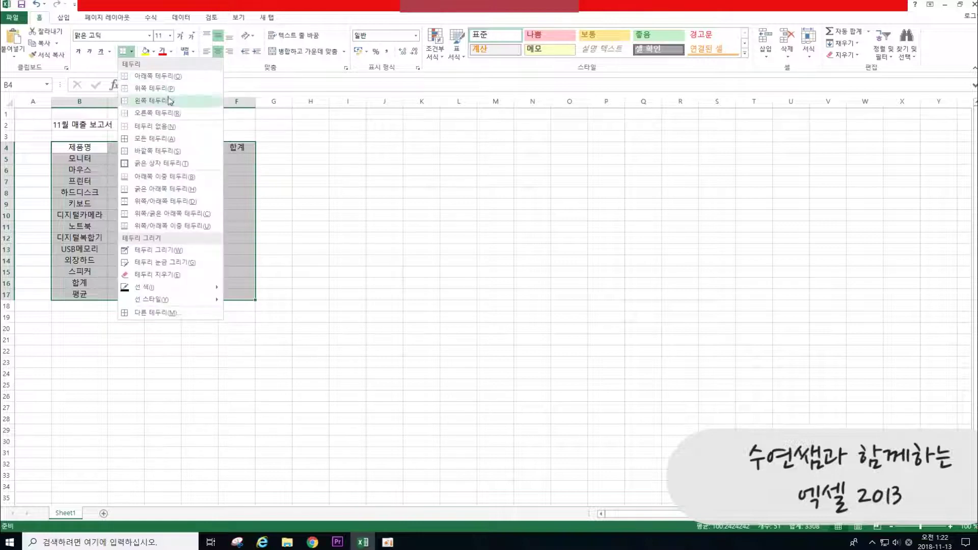
click(162, 138)
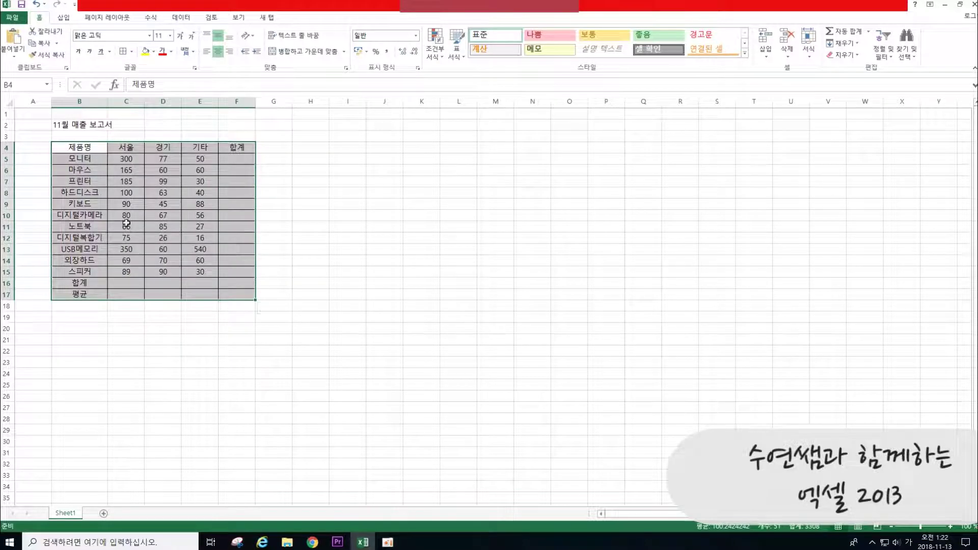
click(140, 250)
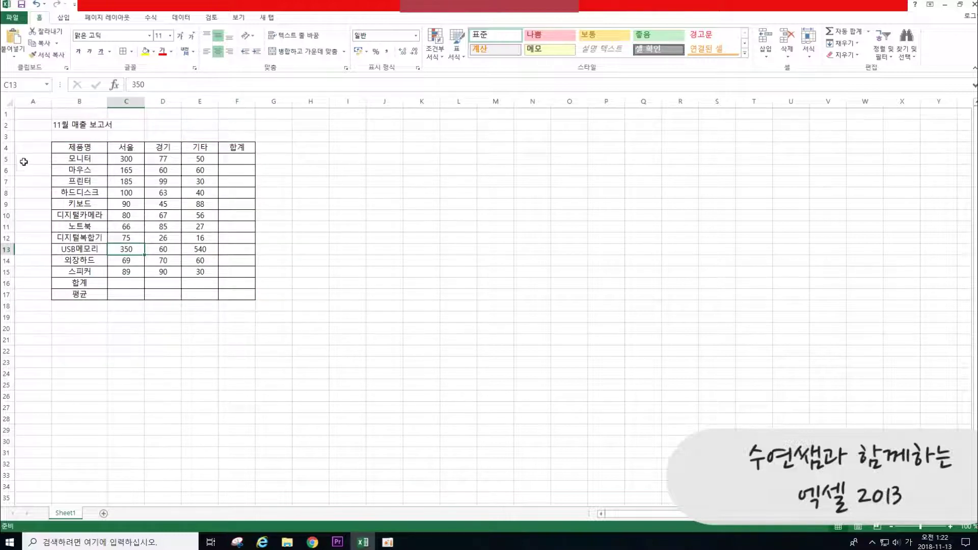
Increase the height of table rows 4 to 17 by the same amount.
drag(6, 147, 4, 295)
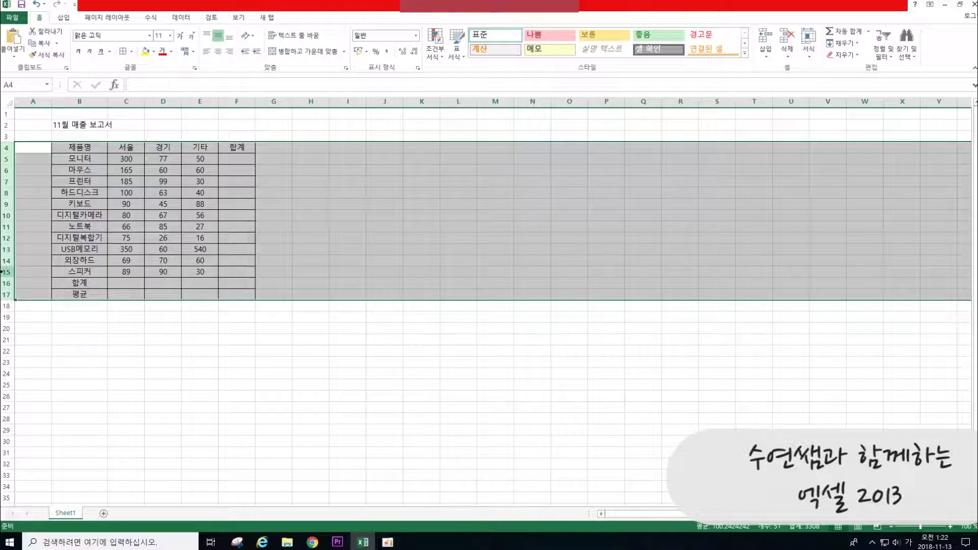
drag(8, 267, 5, 274)
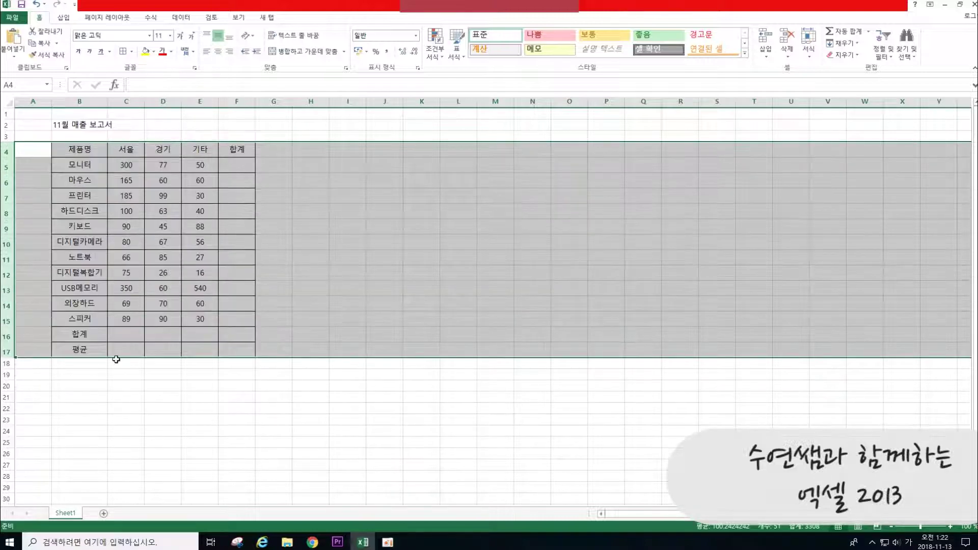
click(147, 217)
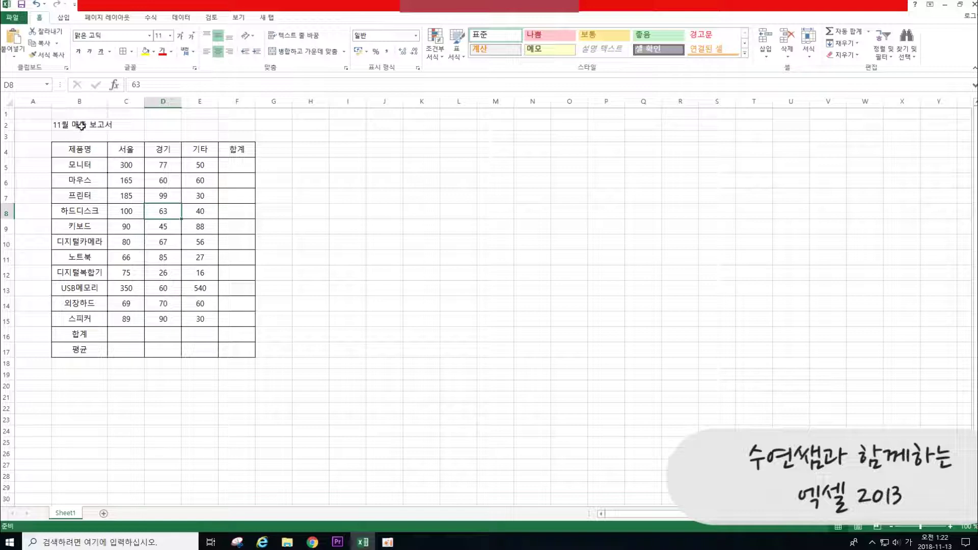
Merge and center the title 11월 매출 보고서 across cells B2 to F2.
click(62, 125)
drag(72, 124, 236, 128)
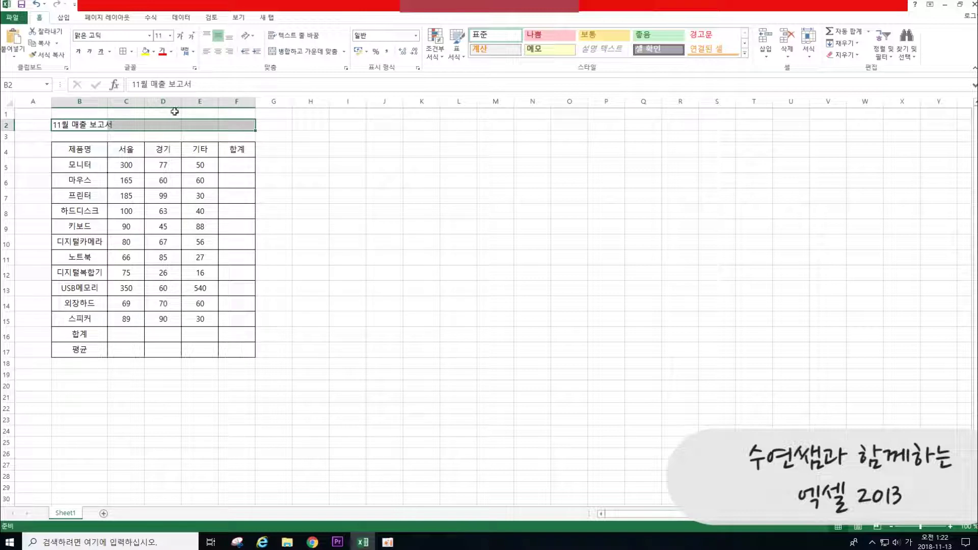
mouse_move(266, 46)
mouse_down()
mouse_move(293, 62)
mouse_move(346, 62)
mouse_up()
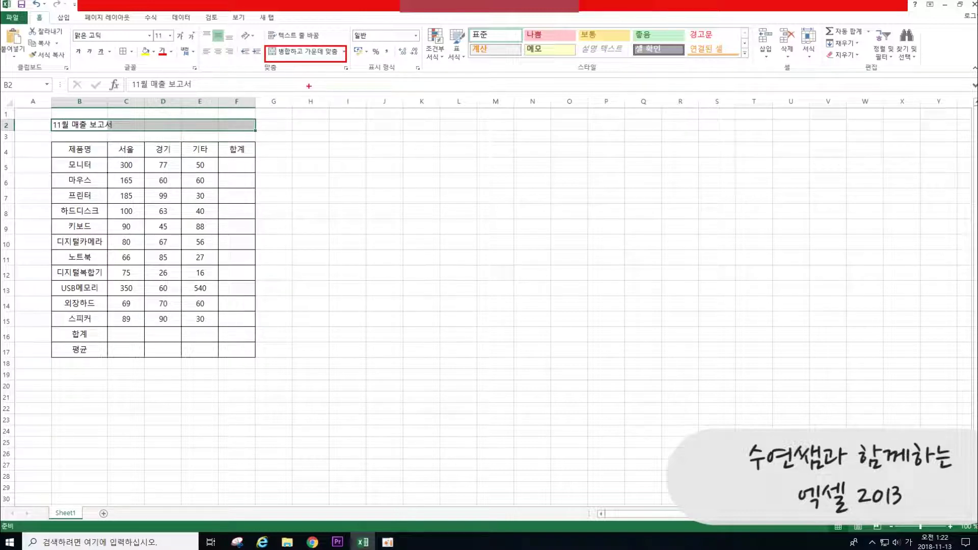
key(Escape)
click(283, 52)
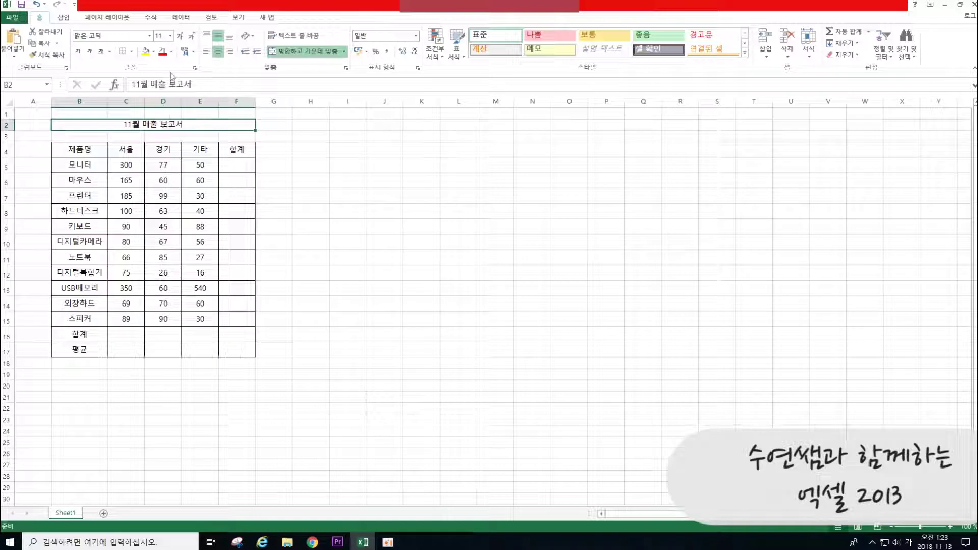
Enlarge the font size of the 11월 매출 보고서 title to 18.
click(180, 37)
click(180, 37)
click(181, 36)
click(180, 37)
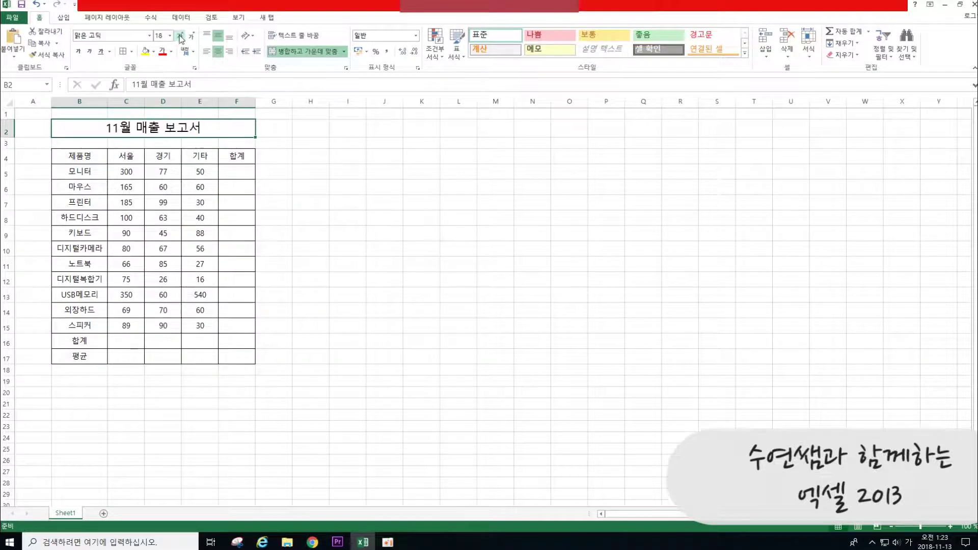
click(200, 213)
Fill the table's header row, cells B4 to F4, with a light green theme color.
click(69, 157)
drag(69, 157, 236, 159)
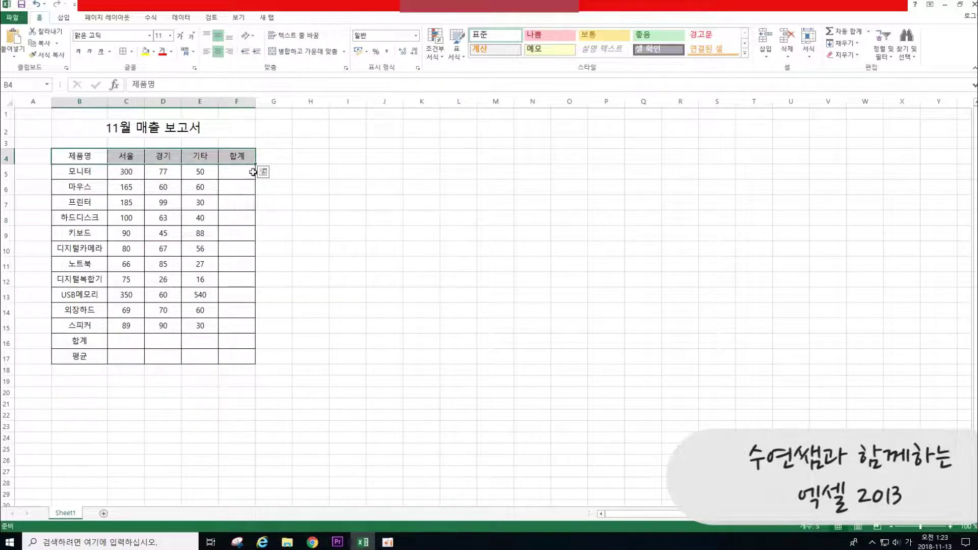
click(146, 52)
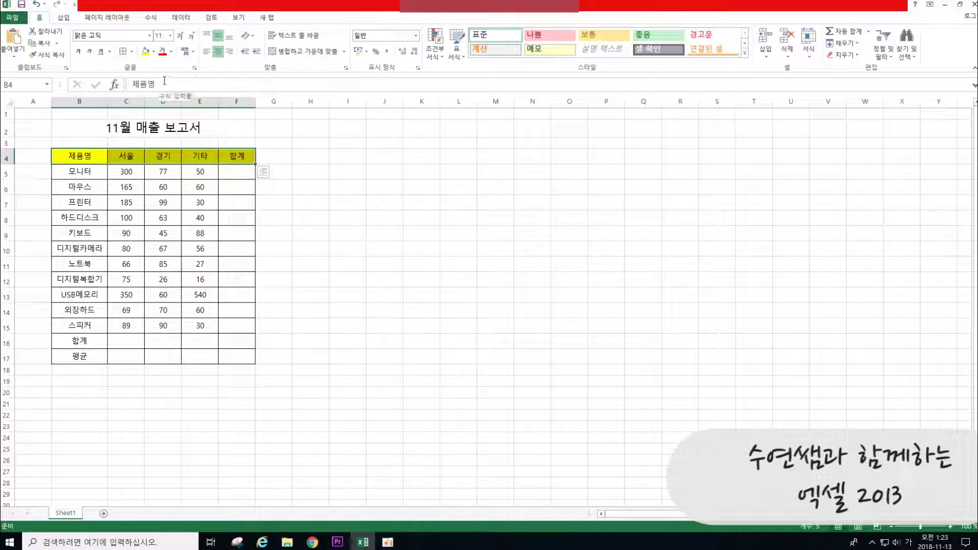
click(153, 52)
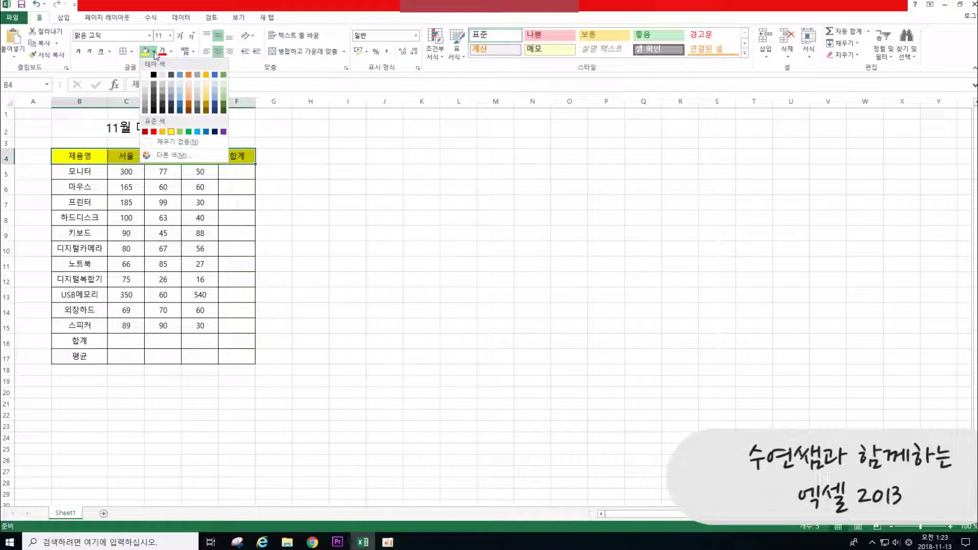
click(223, 95)
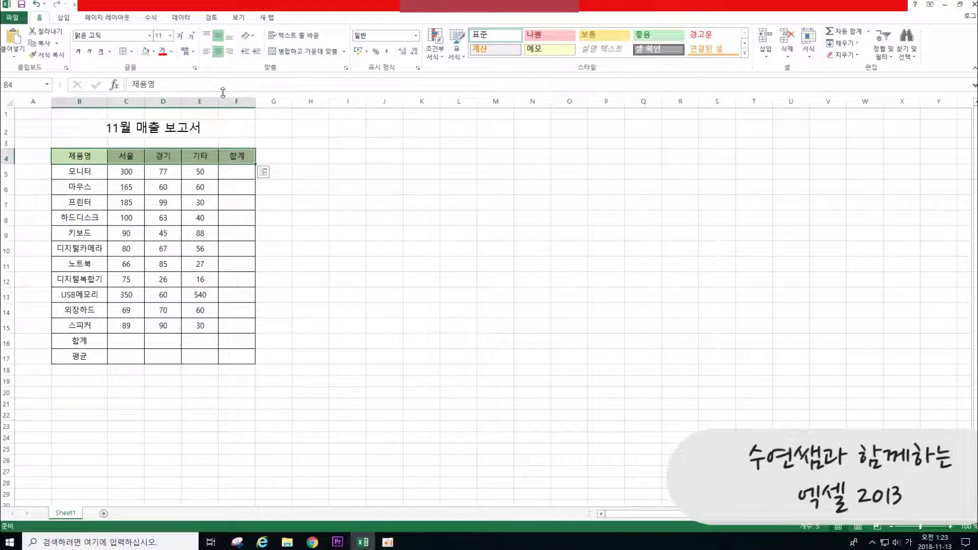
Fill the 합계 and 평균 rows, cells B16 to F17, with a darker green theme color than the header row.
click(149, 236)
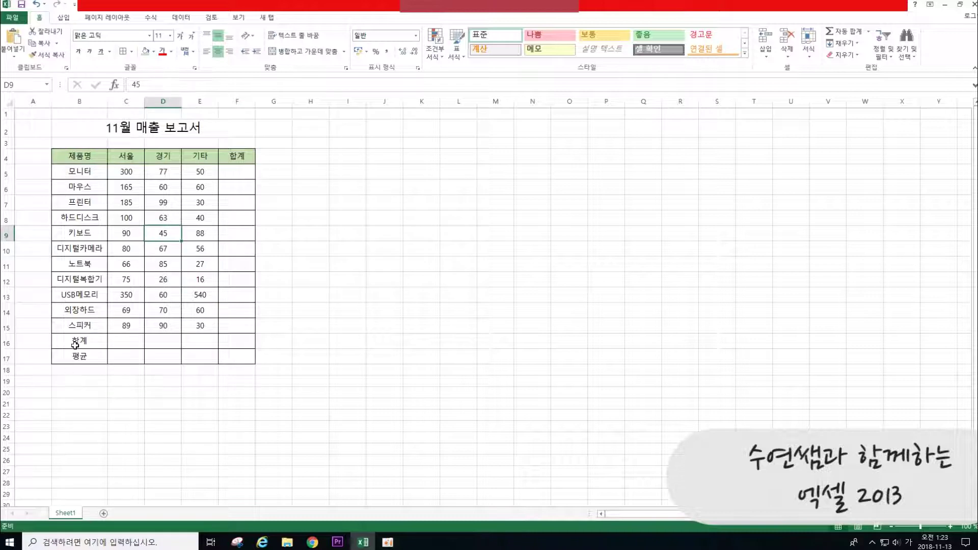
drag(77, 346, 233, 353)
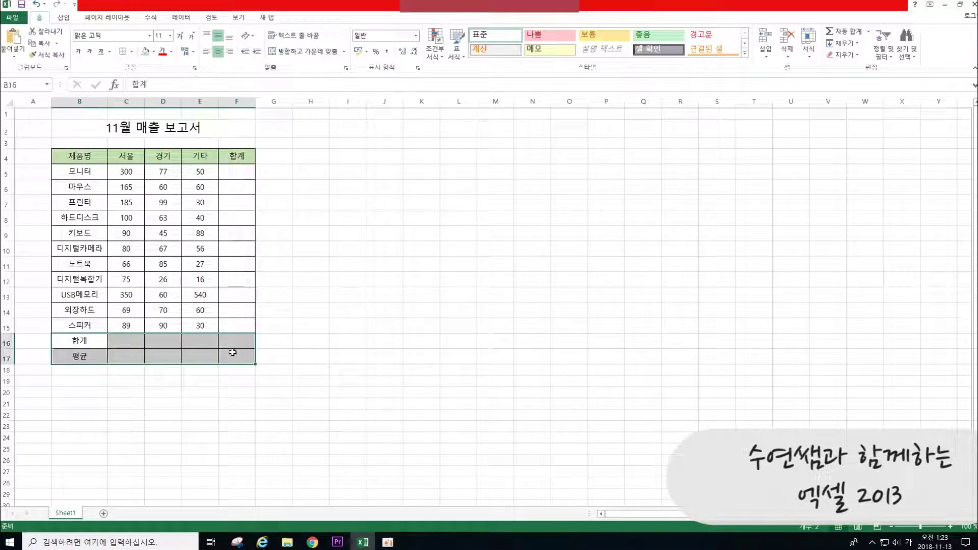
click(155, 52)
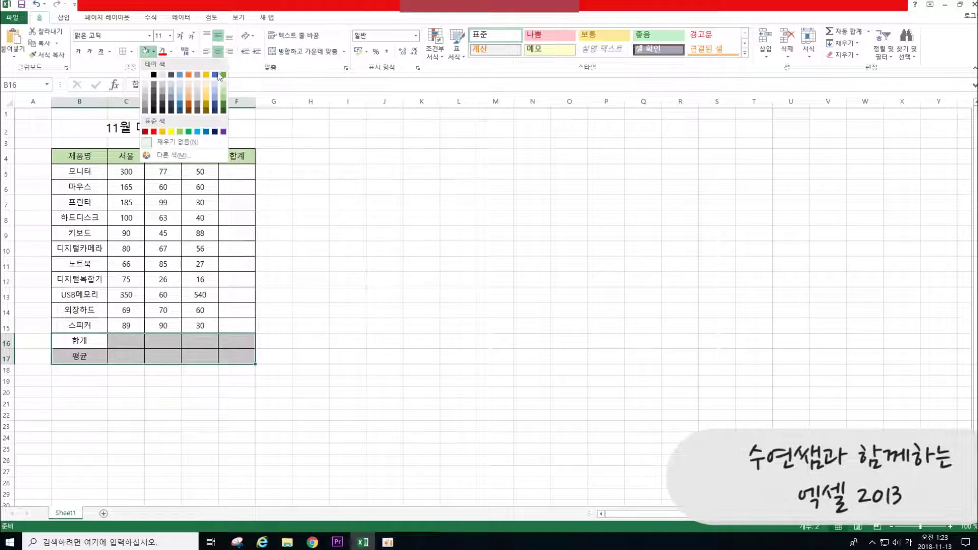
click(228, 107)
click(276, 288)
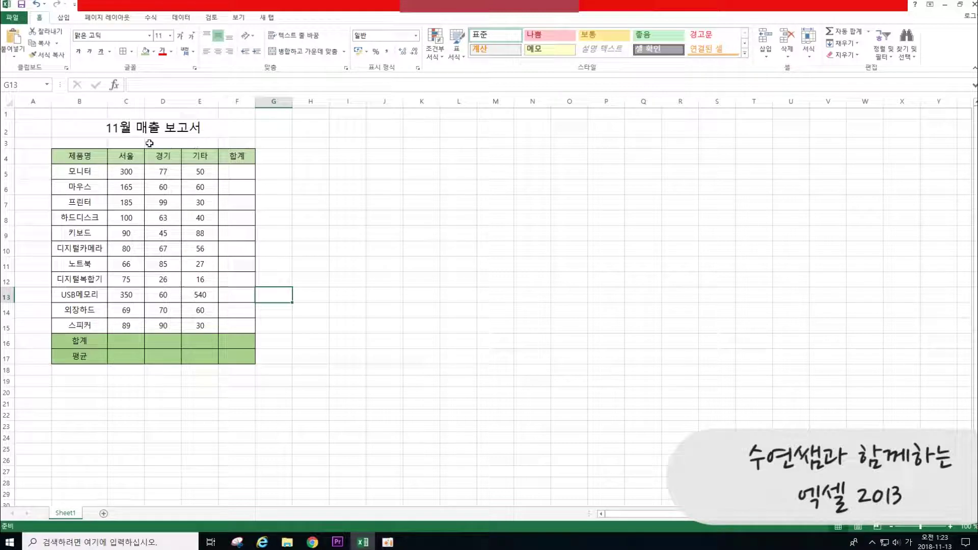
Widen column B slightly and widen columns C to F by the same amount.
drag(108, 101, 257, 102)
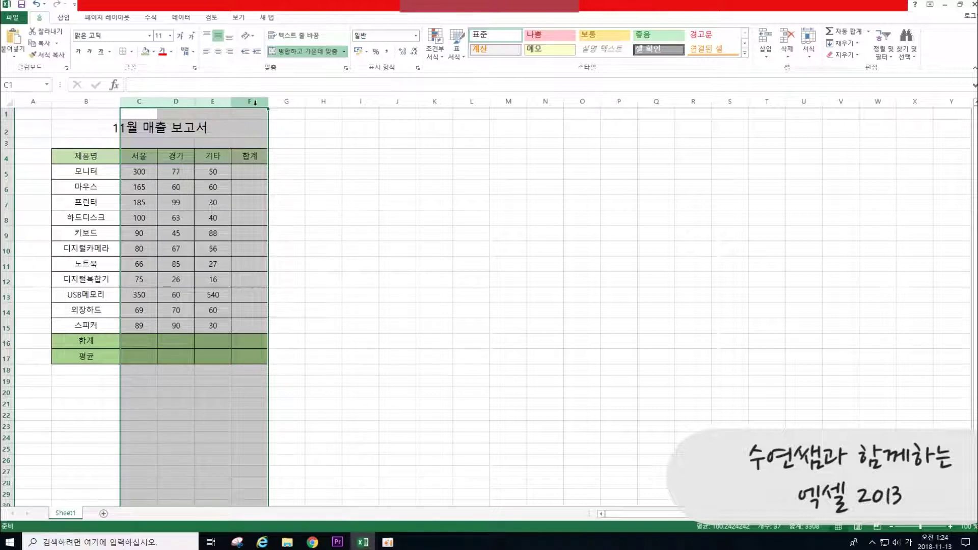
drag(268, 101, 282, 101)
click(294, 248)
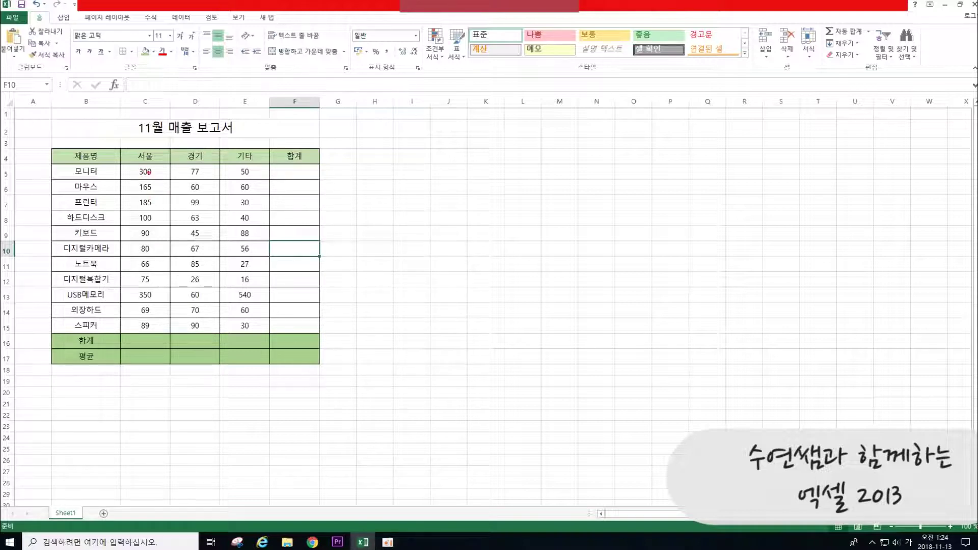
drag(124, 173, 257, 175)
drag(311, 177, 314, 172)
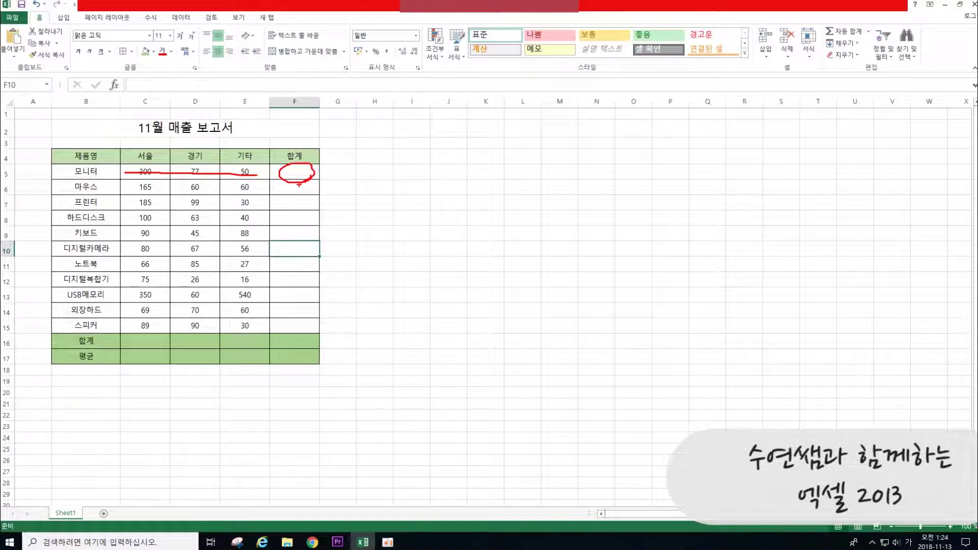
key(Escape)
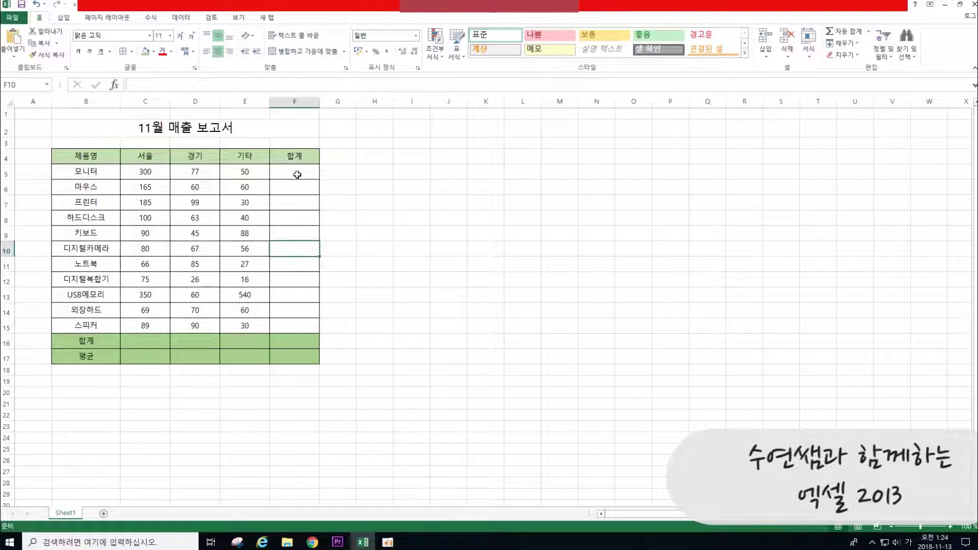
click(151, 170)
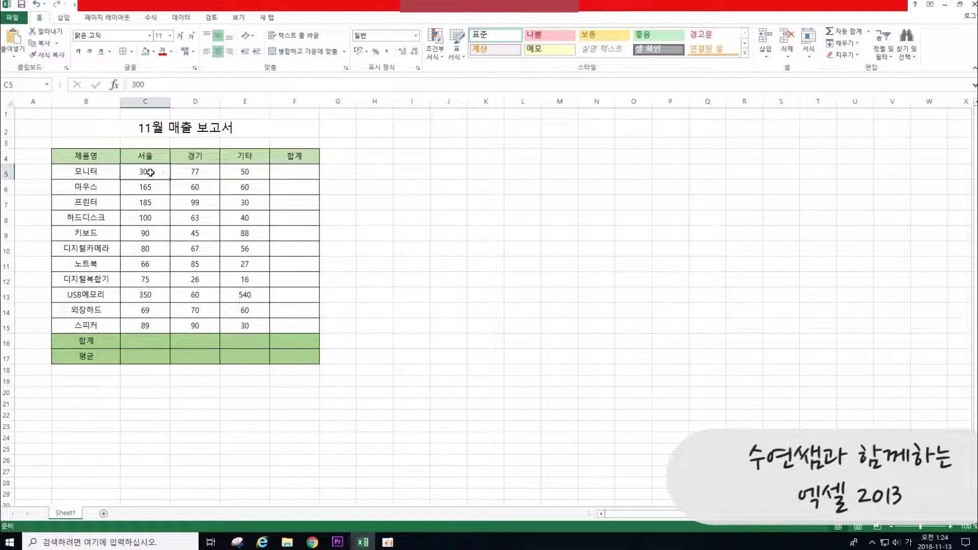
click(182, 170)
click(245, 171)
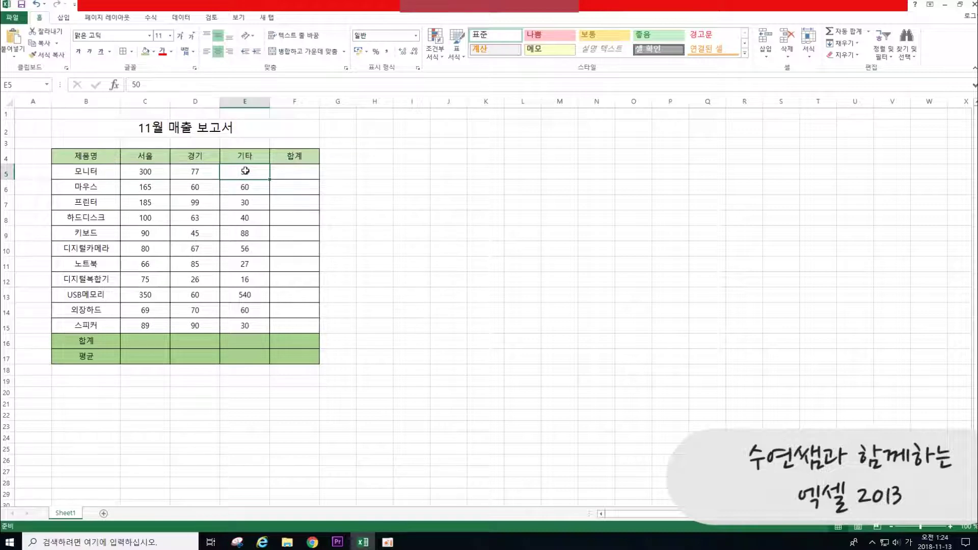
click(287, 176)
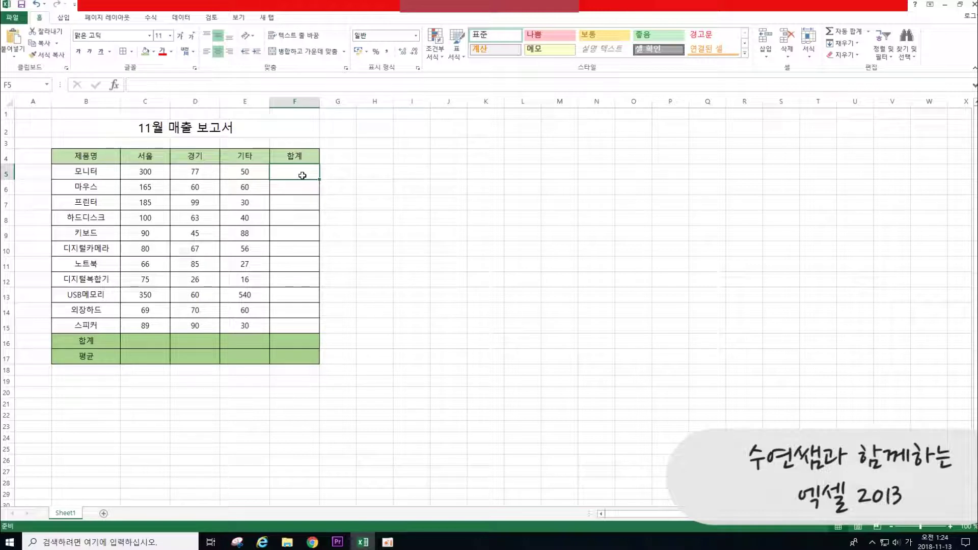
click(151, 172)
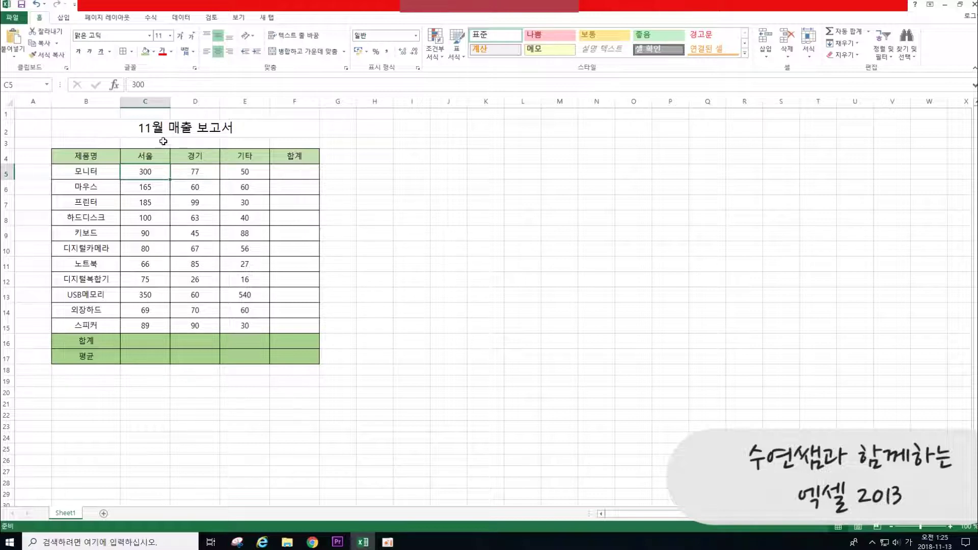
click(192, 168)
click(248, 171)
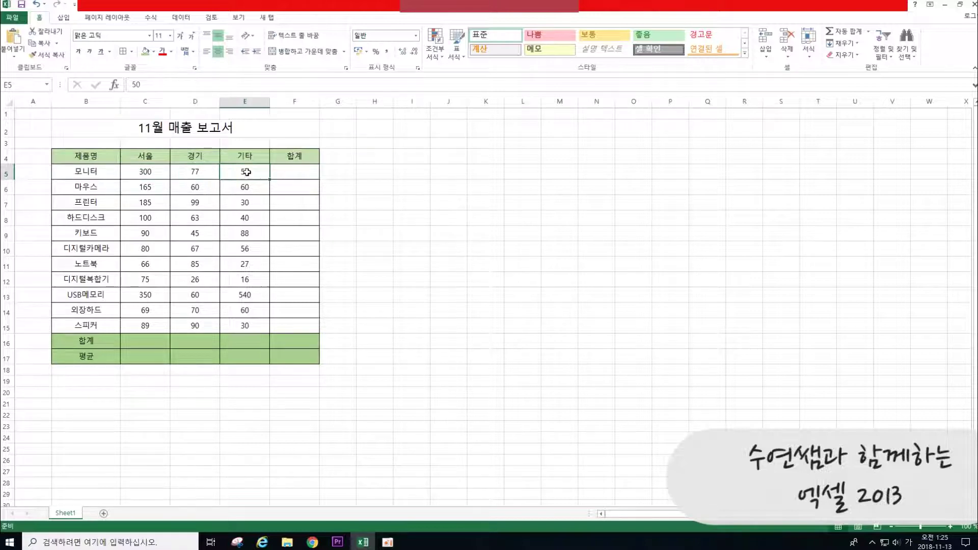
click(296, 172)
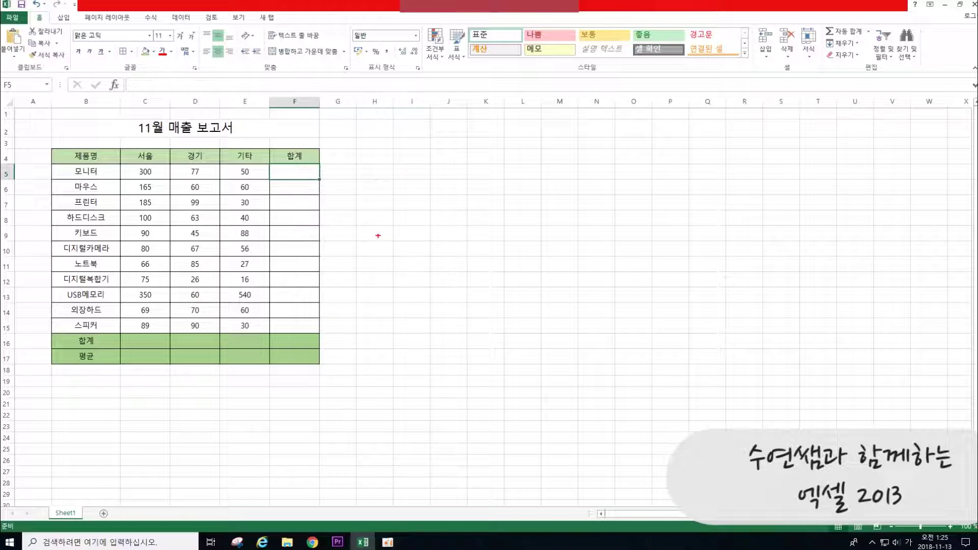
drag(369, 213, 376, 269)
mouse_move(400, 240)
mouse_down()
mouse_move(406, 252)
mouse_move(399, 220)
mouse_up()
drag(429, 224, 540, 239)
drag(509, 210, 510, 268)
mouse_move(550, 224)
mouse_down()
mouse_move(549, 248)
mouse_move(584, 292)
mouse_up()
drag(634, 228, 709, 228)
mouse_move(669, 247)
mouse_down()
mouse_move(706, 247)
mouse_move(688, 216)
mouse_move(710, 271)
mouse_up()
mouse_move(776, 267)
mouse_down()
mouse_move(764, 214)
mouse_move(777, 267)
mouse_up()
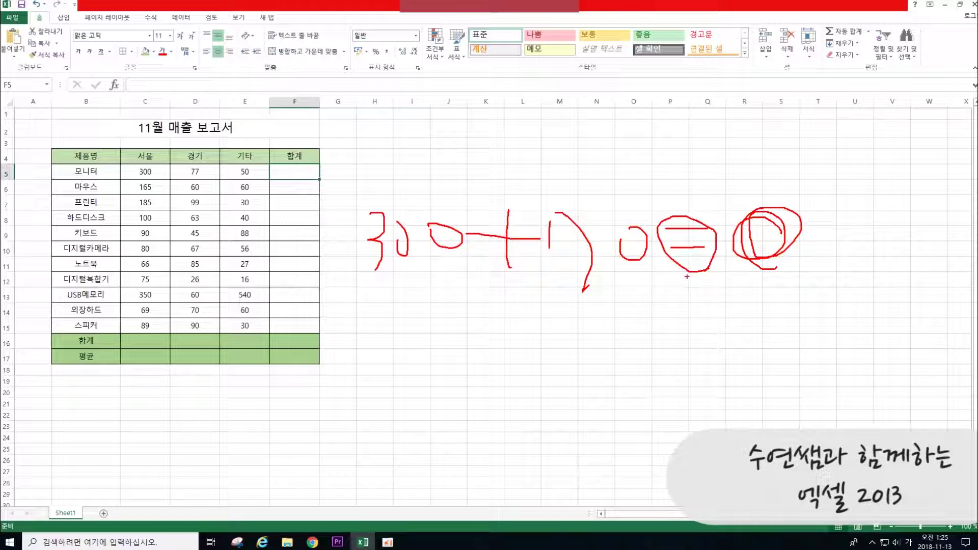
mouse_move(697, 265)
mouse_down()
mouse_move(541, 151)
mouse_move(363, 220)
mouse_up()
drag(332, 222, 377, 223)
drag(324, 241, 368, 240)
key(Escape)
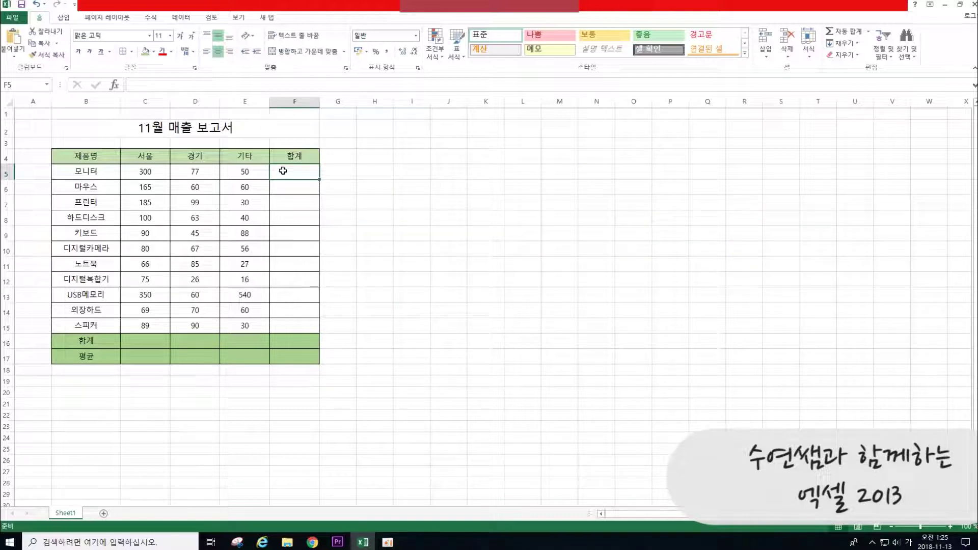
Enter the formula =C5+D5+E5 in cell F5 to total the 모니터 row.
text(=)
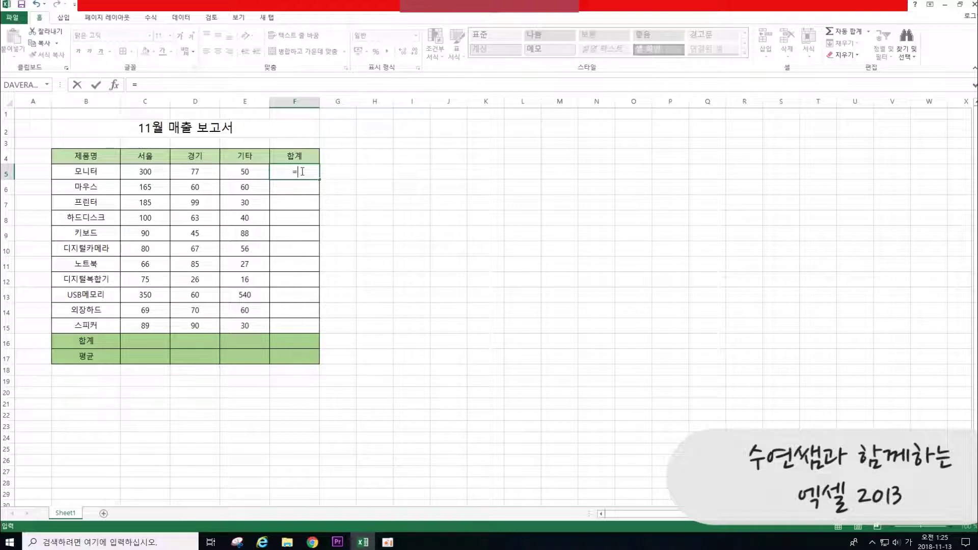
click(148, 171)
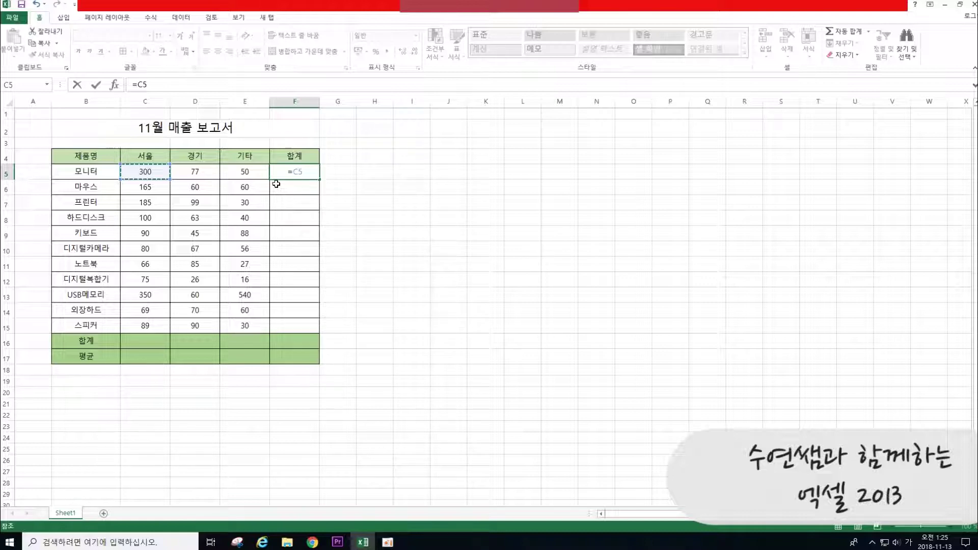
text(+)
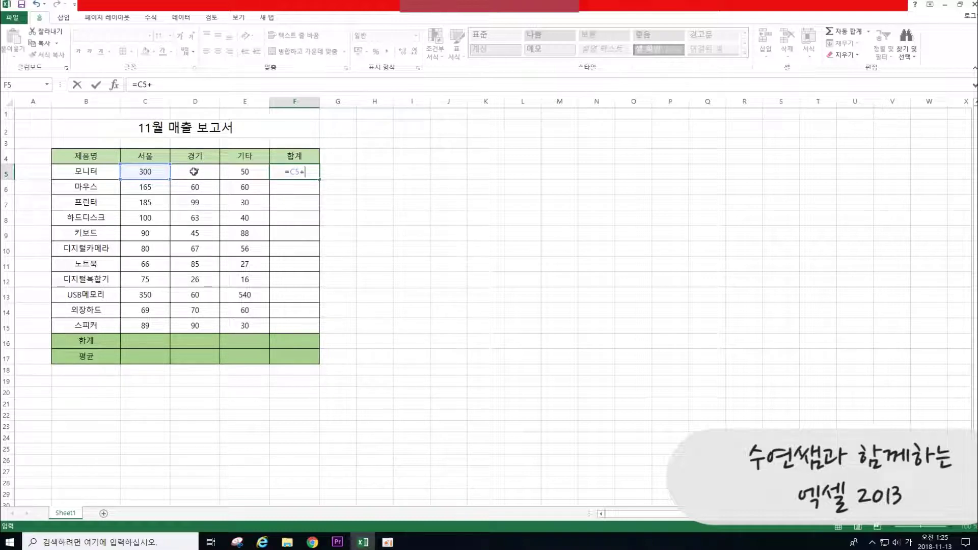
click(194, 171)
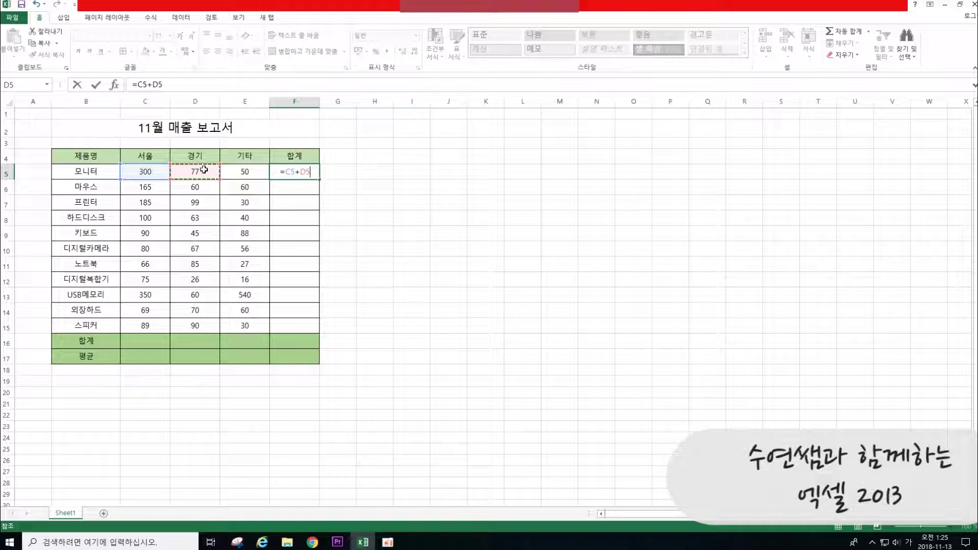
text(+)
click(243, 170)
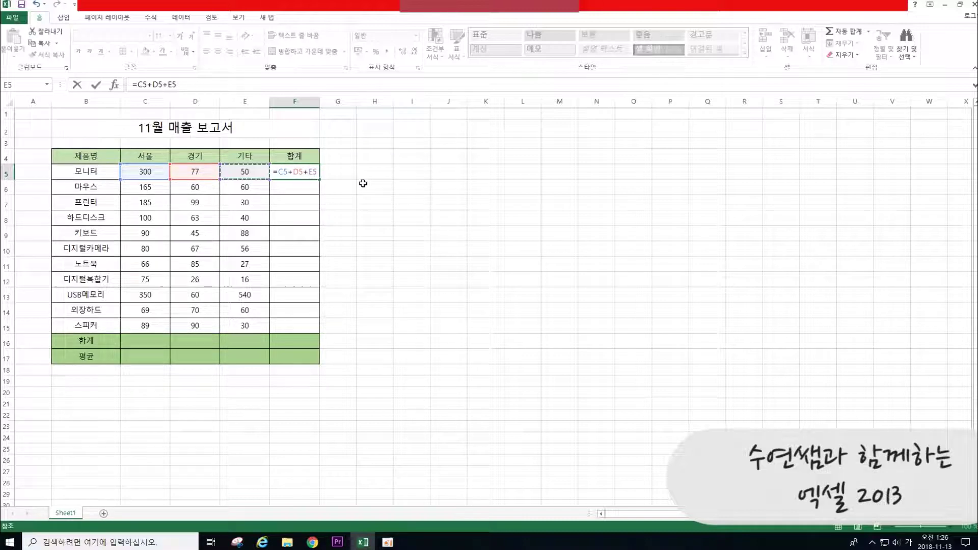
key(Return)
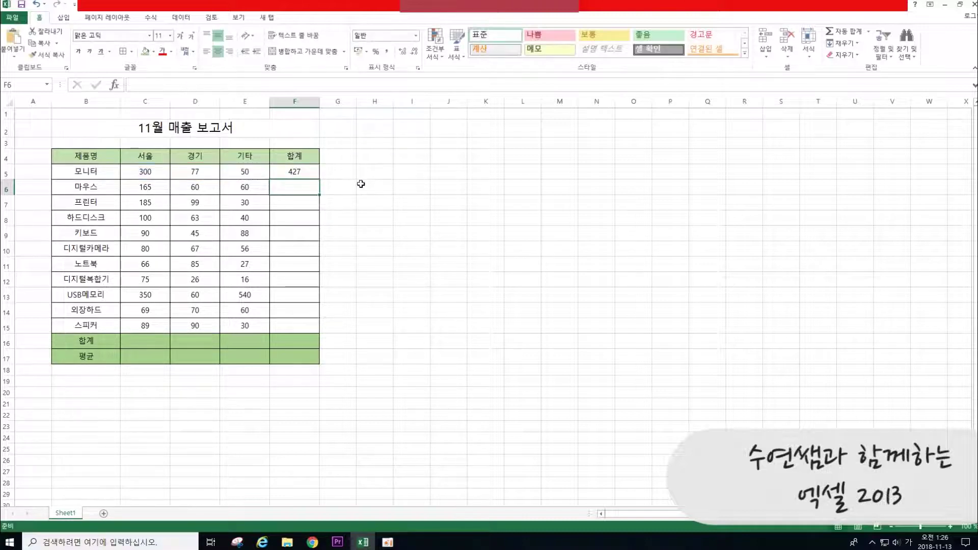
Set the 서울 sales value for 모니터 in C5 to 100 and check the 합계 cell F5.
click(304, 168)
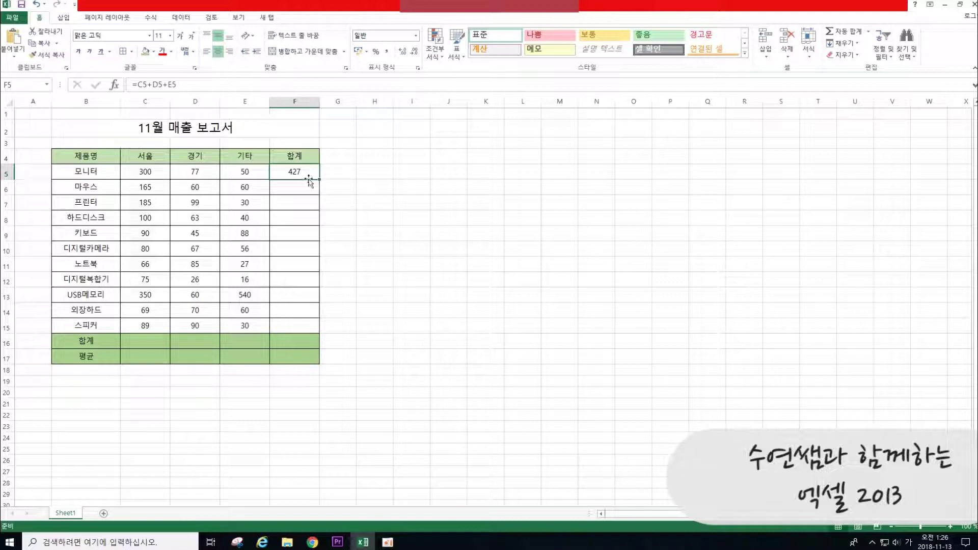
click(143, 173)
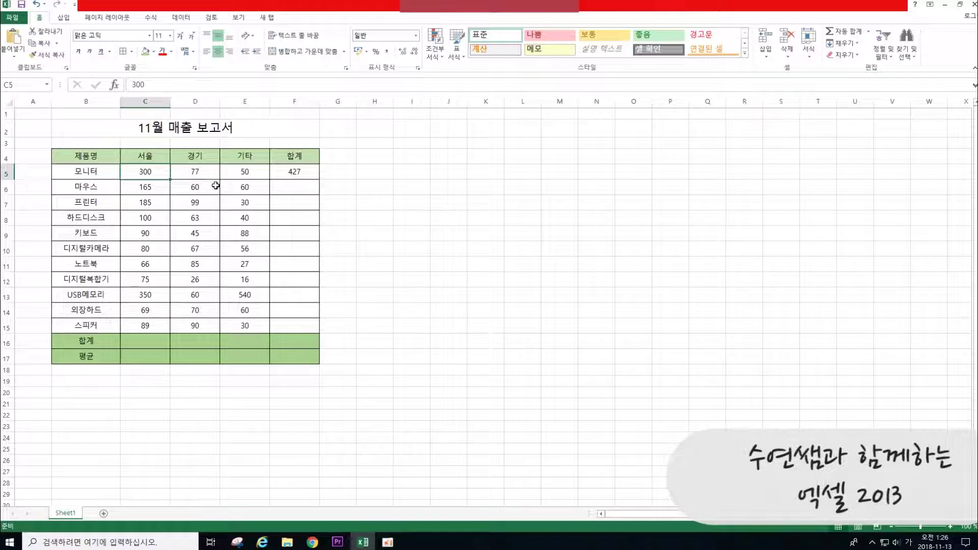
text(100)
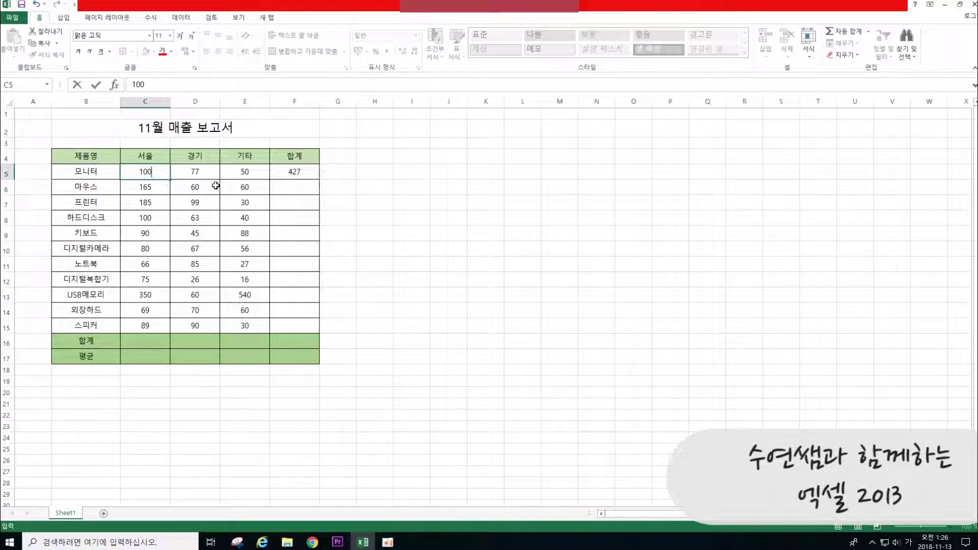
key(Return)
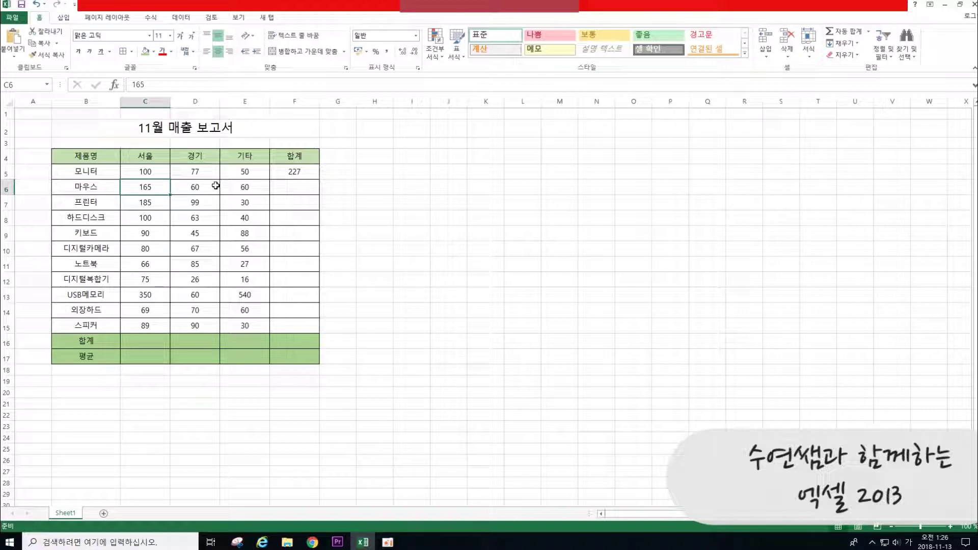
click(289, 174)
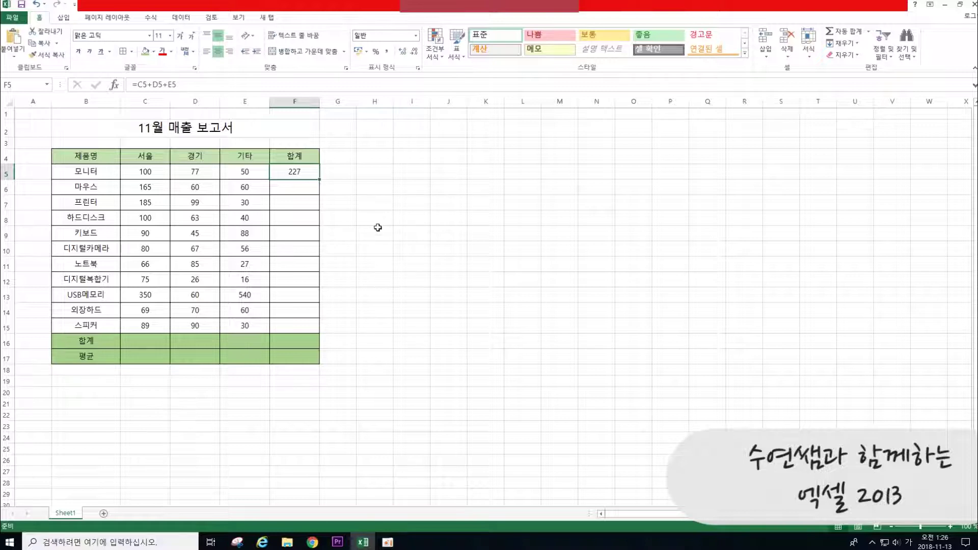
Set the 서울 sales value for 모니터 in C5 back to 300.
click(155, 176)
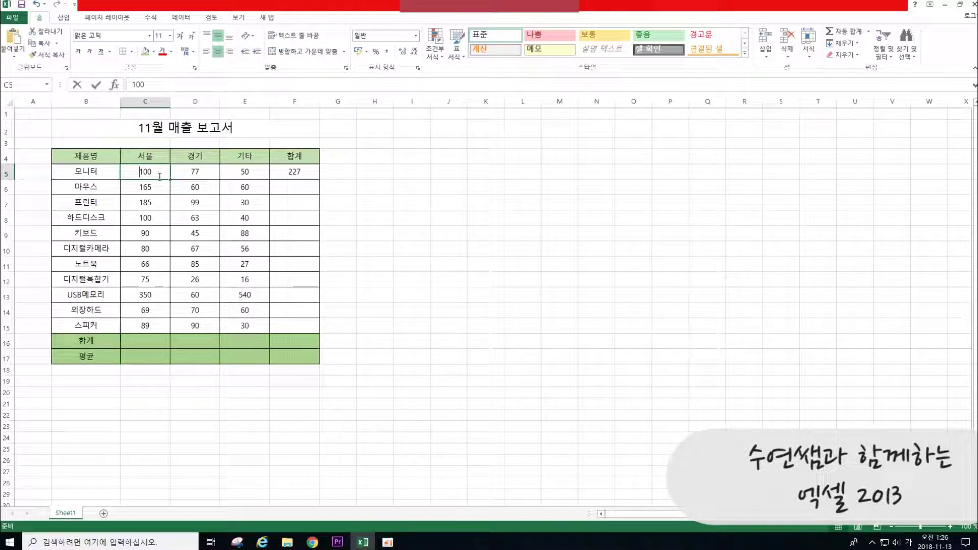
text(300)
key(Return)
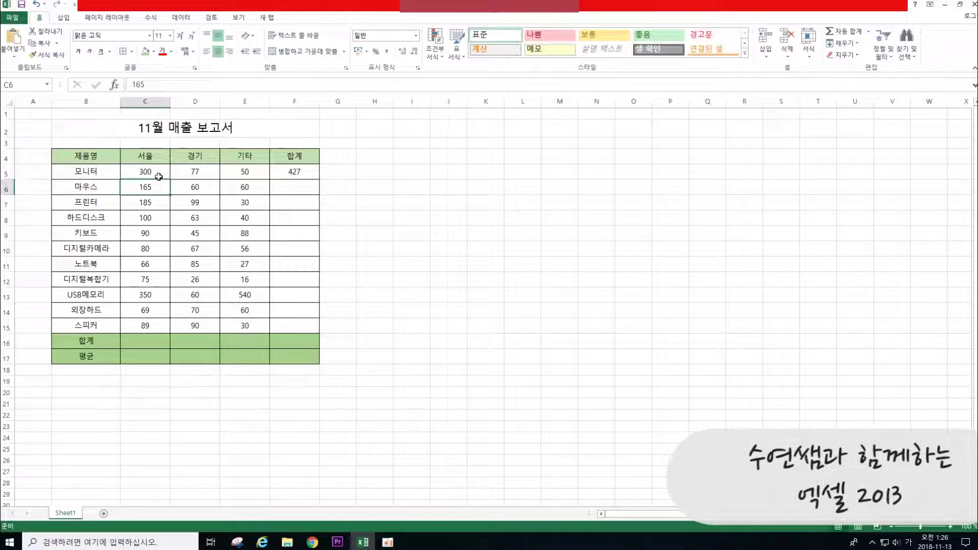
Clear the addition formula from the 모니터 row's 합계 cell, F5.
click(289, 175)
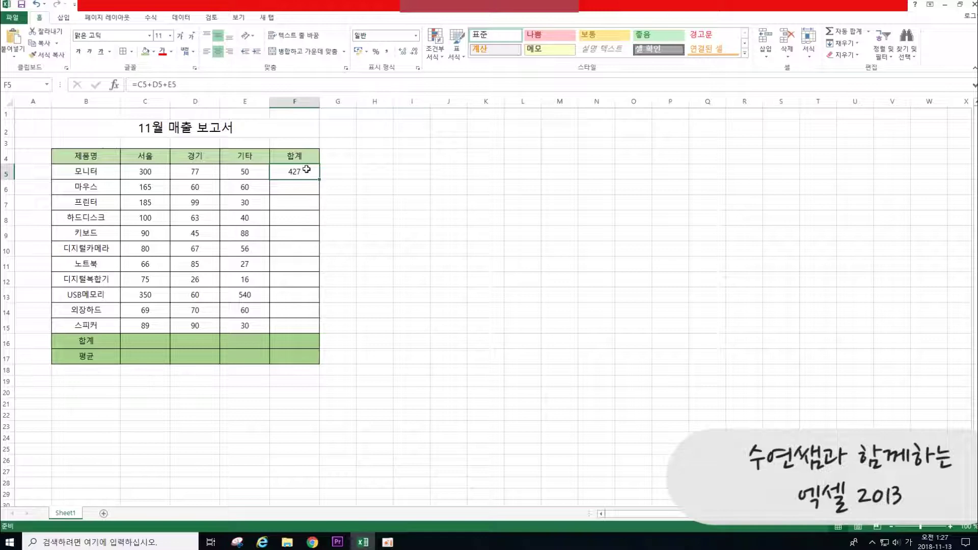
key(Delete)
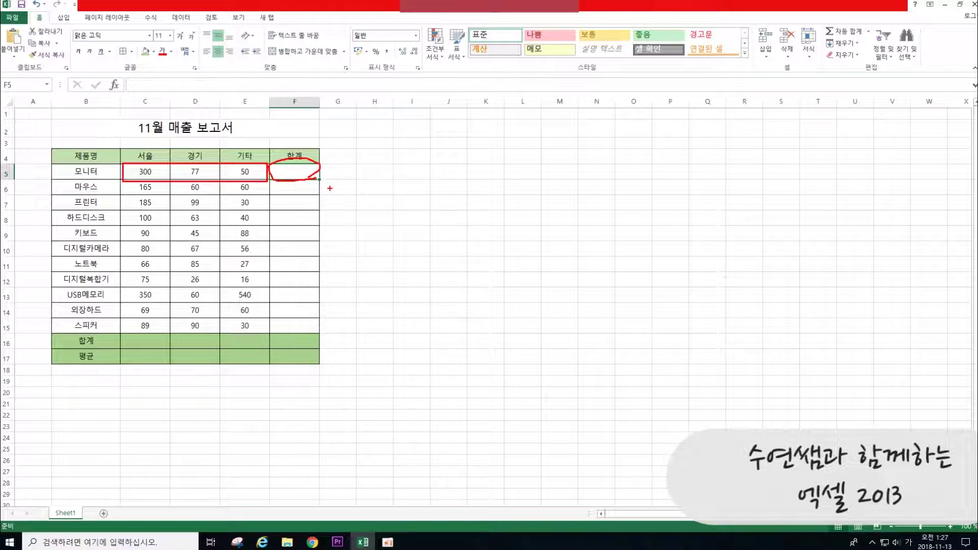
key(Escape)
drag(811, 22, 873, 39)
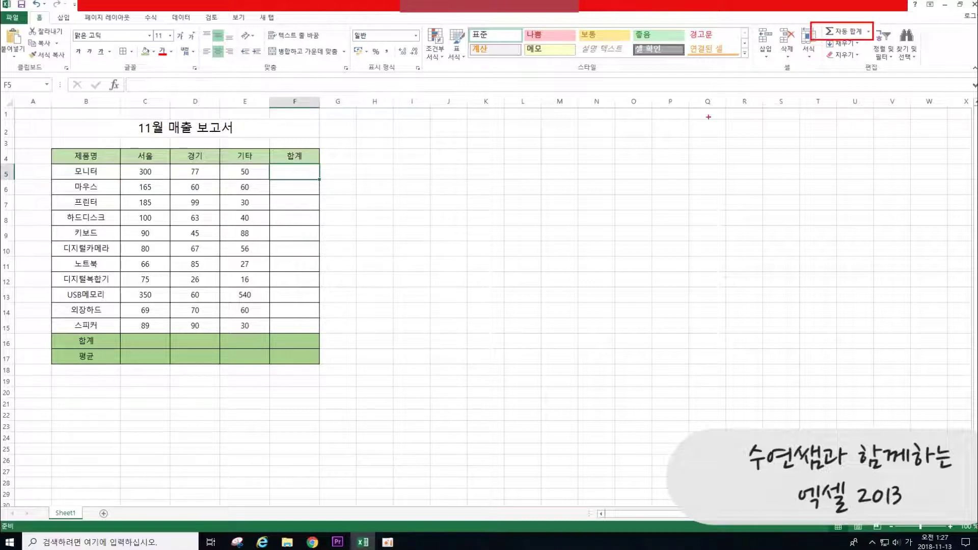
key(Escape)
Total the 모니터 sales in C5 to E5 into F5 with AutoSum and inspect the resulting formula.
click(137, 170)
drag(161, 173, 296, 175)
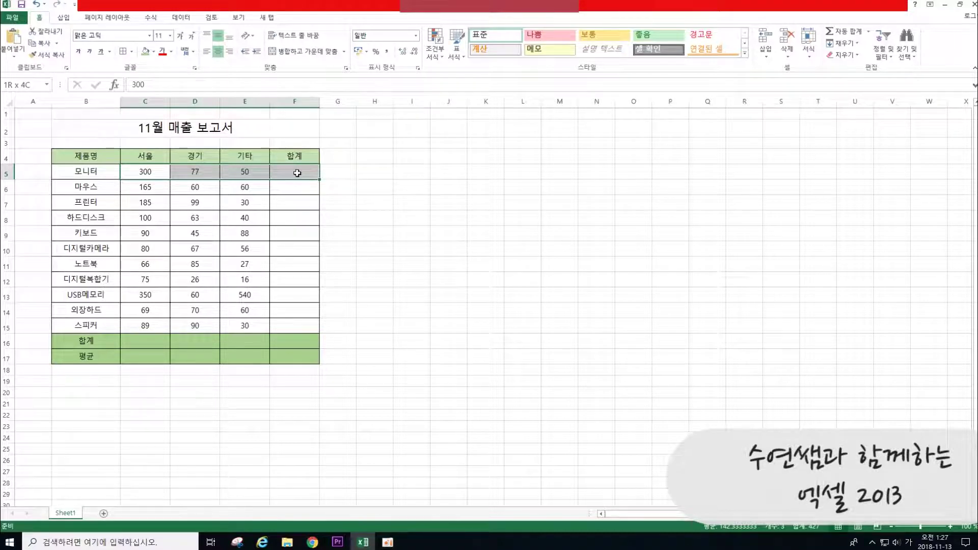
drag(297, 173, 297, 174)
click(845, 35)
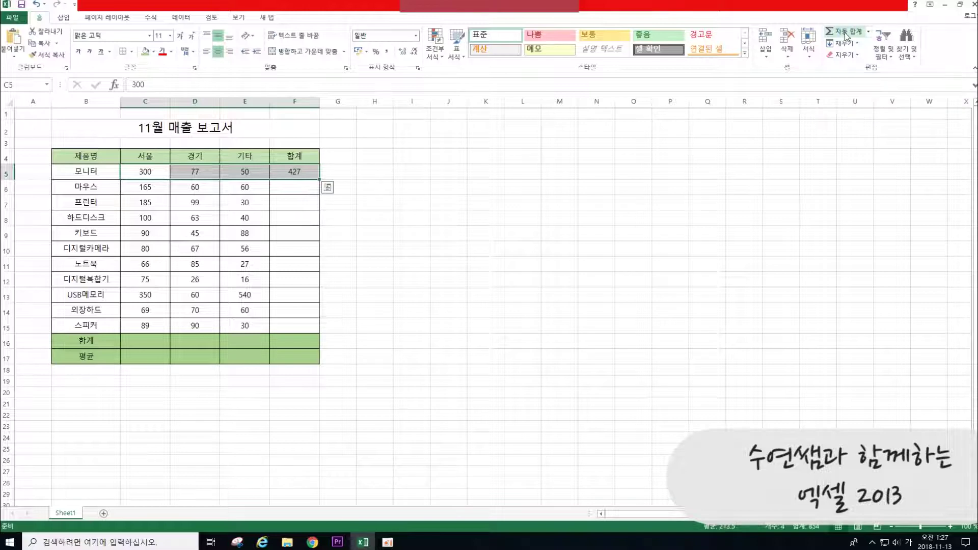
click(294, 172)
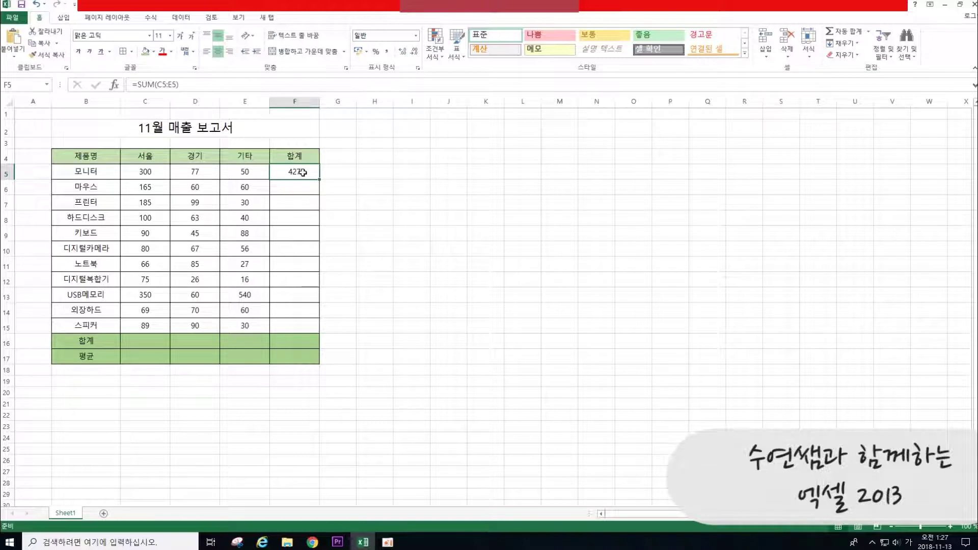
Widen column G slightly.
mouse_move(123, 75)
mouse_down()
mouse_move(177, 99)
mouse_move(197, 92)
mouse_up()
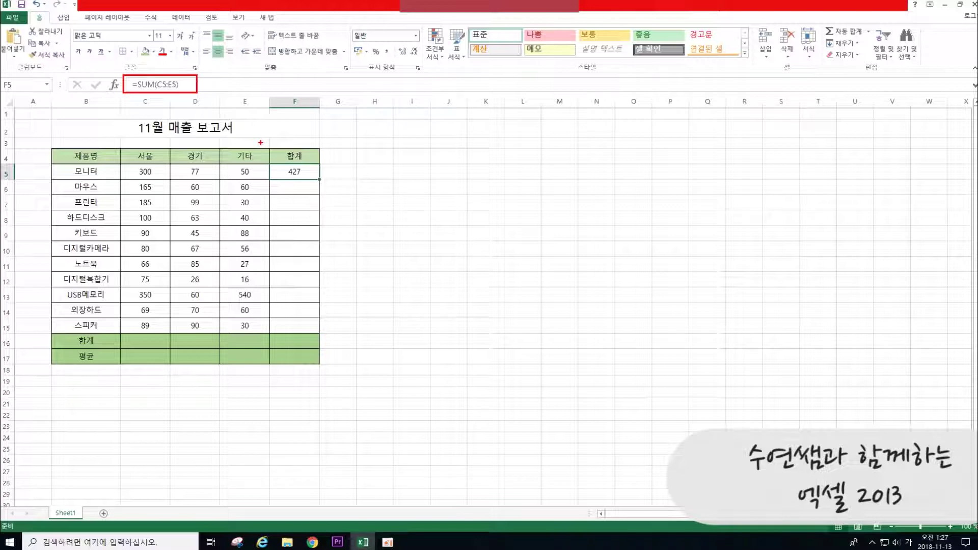
key(Escape)
drag(357, 99, 370, 98)
Add the 모니터 row's three regional values in G5 with the formula =C5+D5+E5.
click(349, 171)
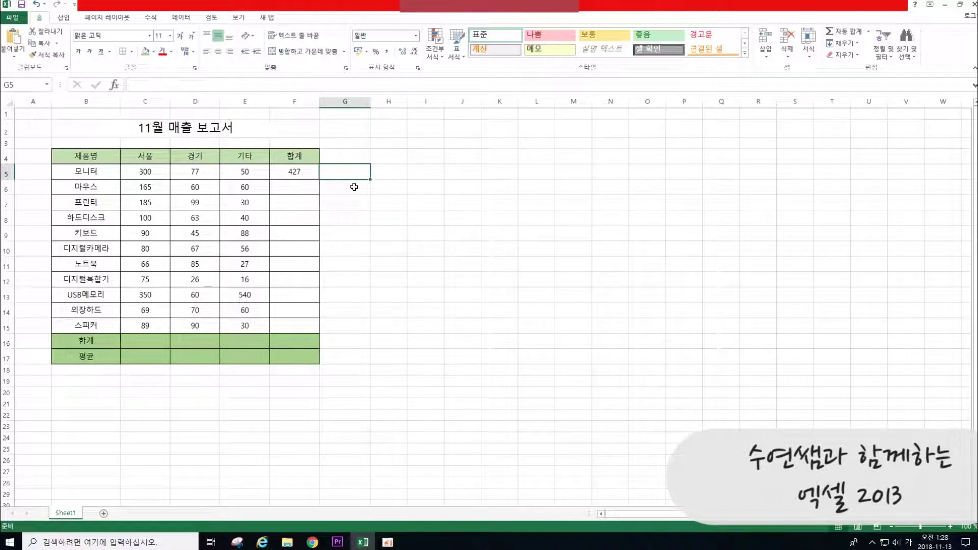
text(=)
click(154, 170)
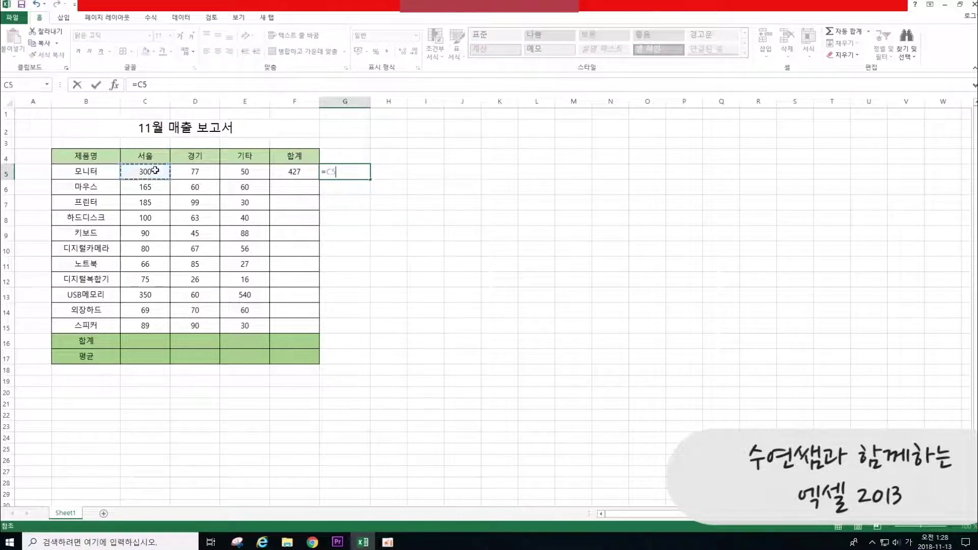
text(+)
click(183, 173)
text(+)
click(242, 173)
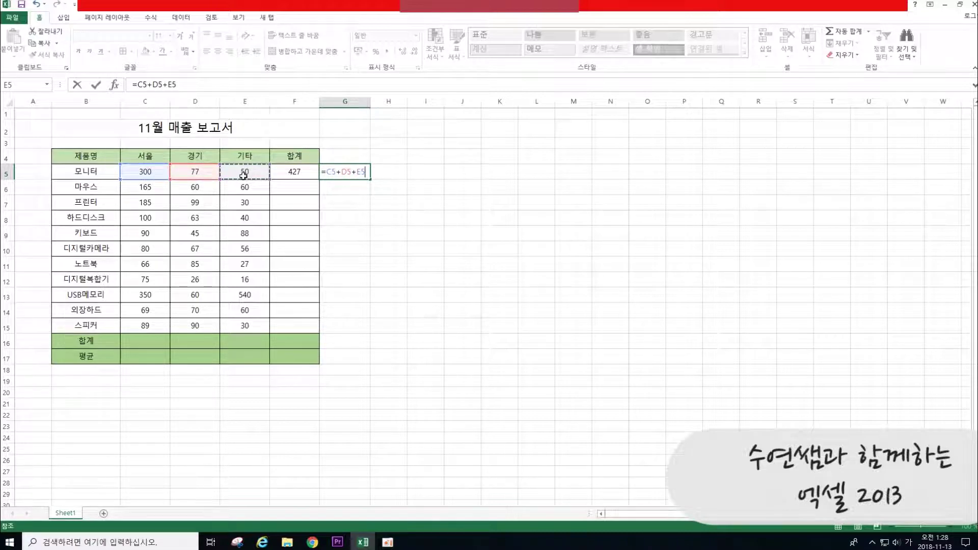
key(Return)
Compare the formulas in F5 and G5 and clear the addition formula from G5.
click(306, 171)
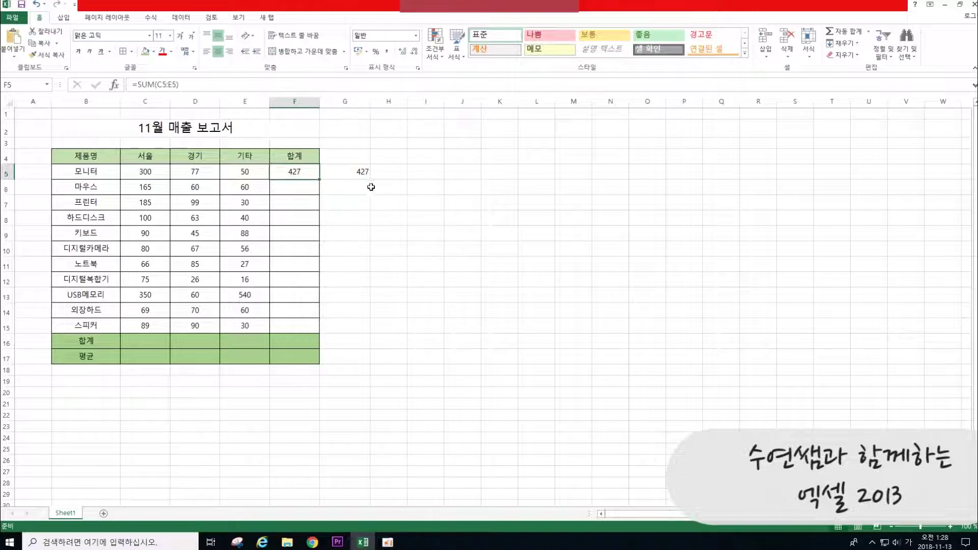
click(346, 172)
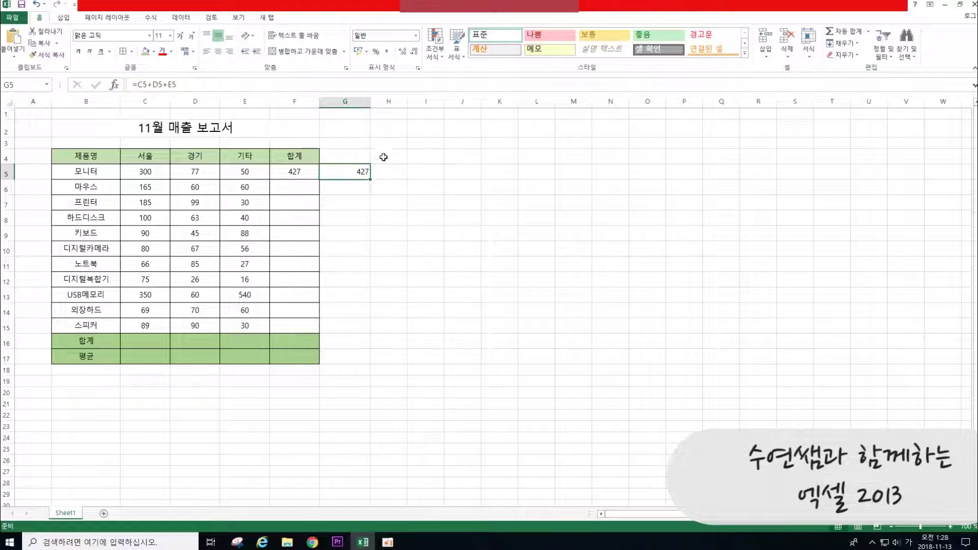
click(290, 174)
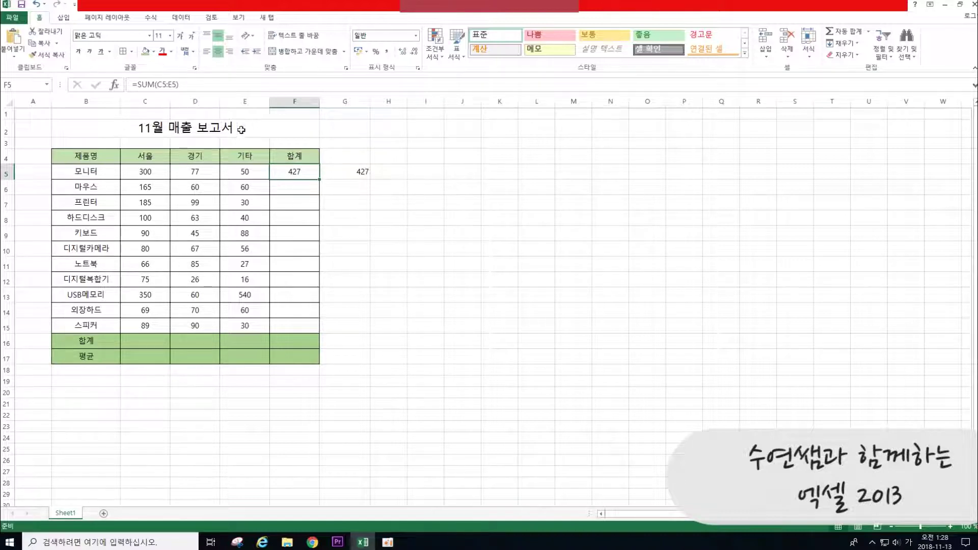
click(425, 176)
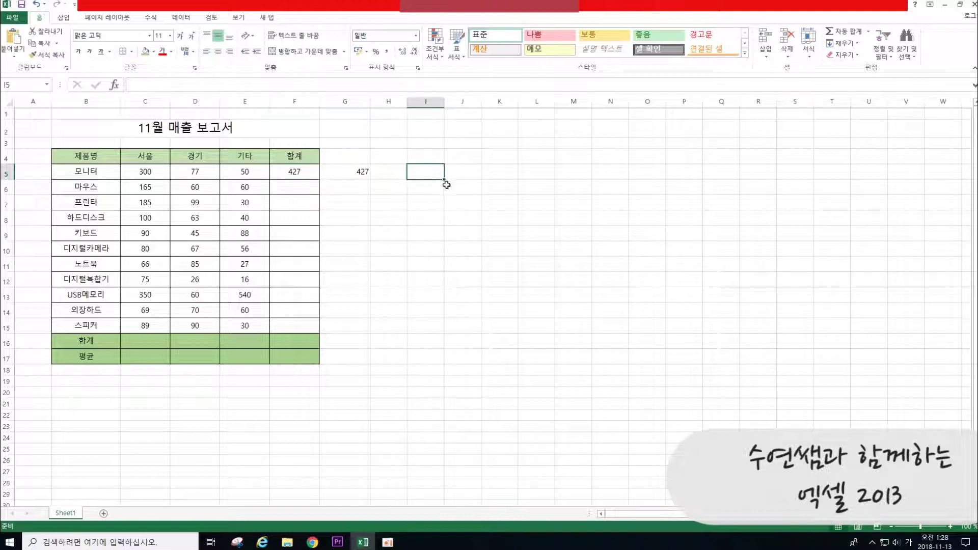
click(355, 170)
key(Delete)
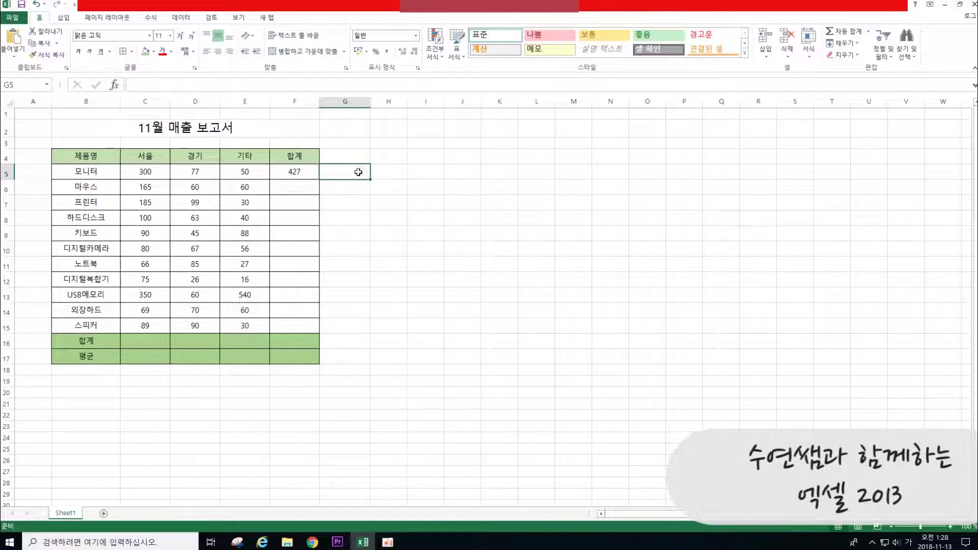
Widen column H and write =C5+D5+E5 as plain text in H5 at font size 14.
click(386, 172)
drag(408, 103, 443, 103)
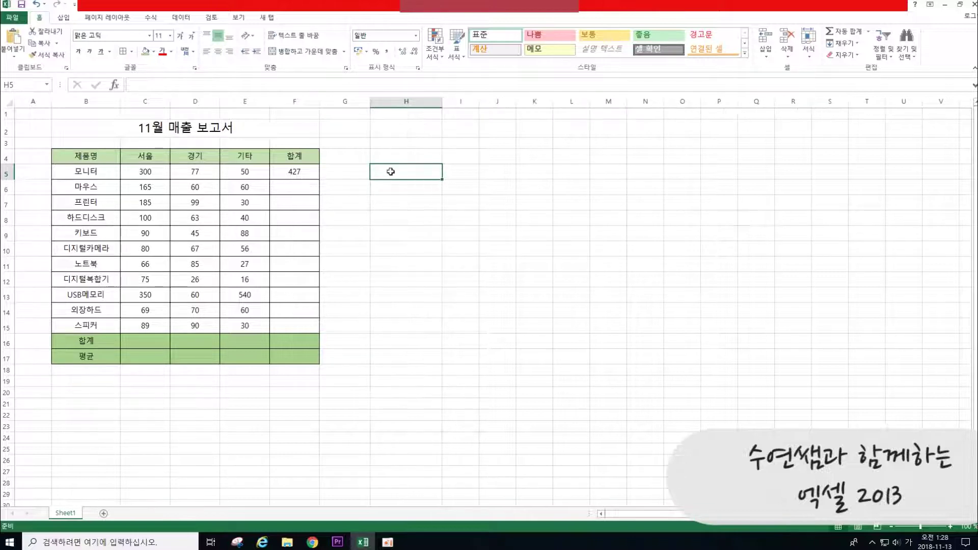
click(180, 37)
click(181, 37)
text(=C5+D5+E5)
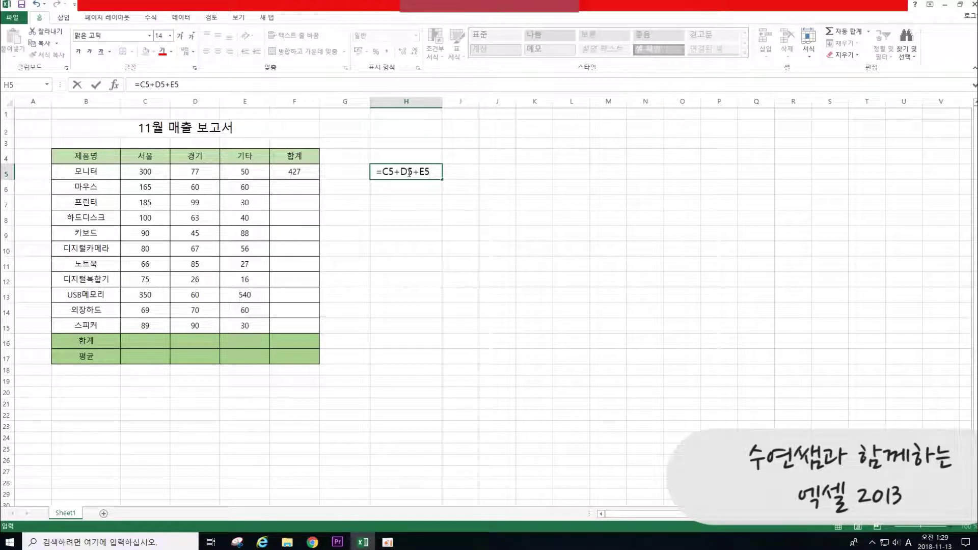
key(Return)
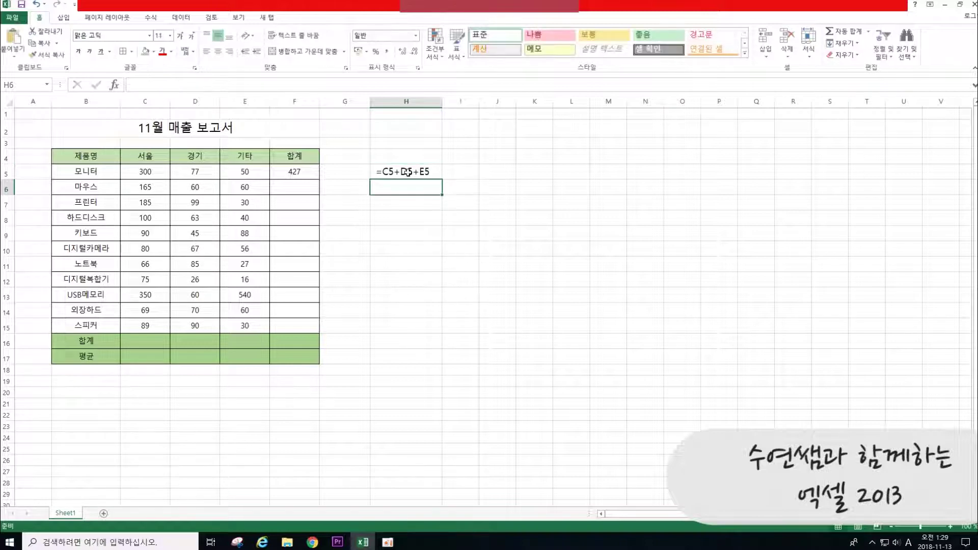
Write =sum(c5:e5) as plain text in H6, below the addition formula example.
text(=)
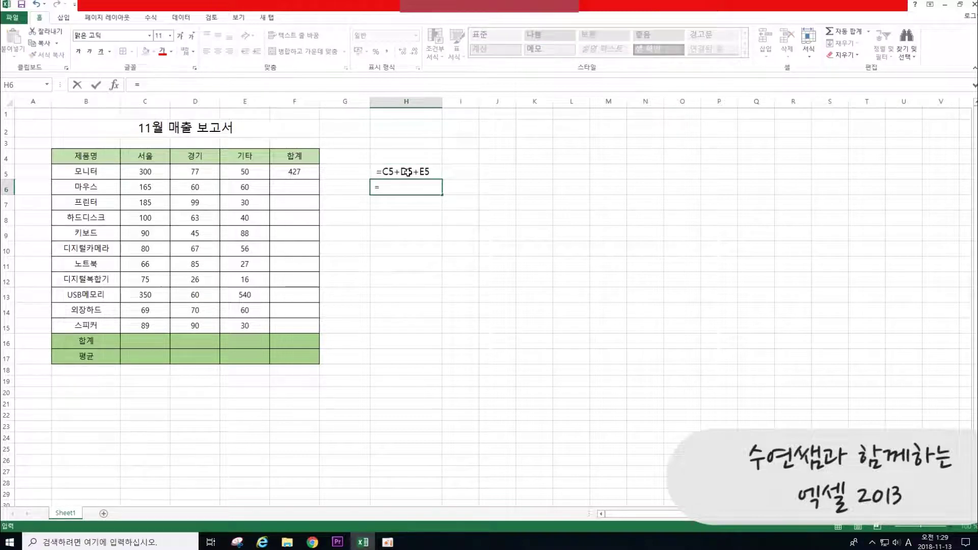
key(Escape)
text(=)
text(s)
text(s)
text(um)
text(()
text(c5)
text(:e5))
key(Return)
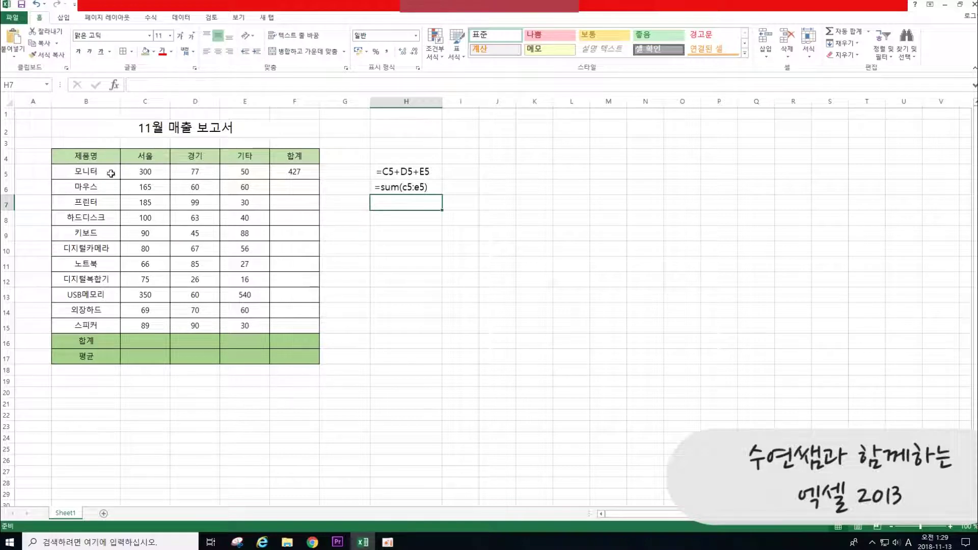
Enlarge the font of the sum formula text in H6 to 16.
click(400, 188)
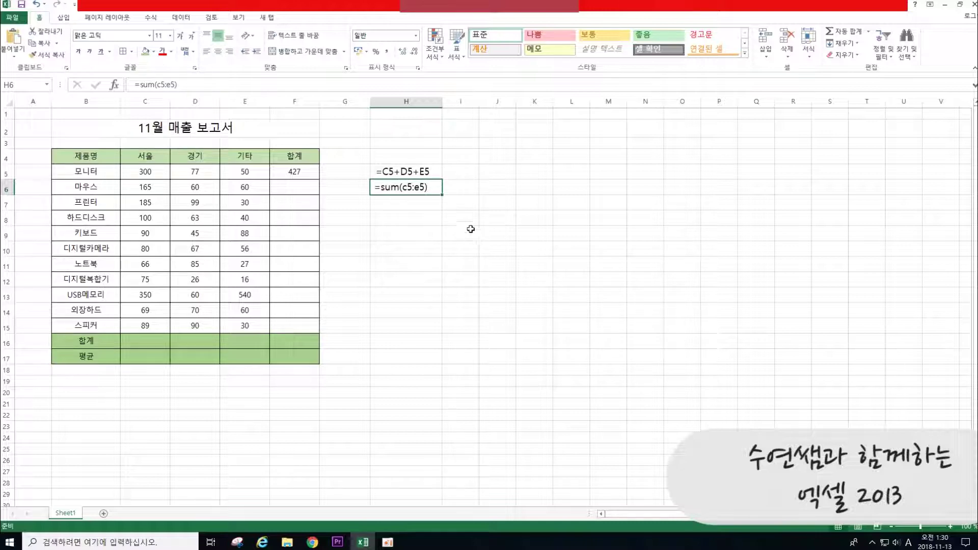
click(185, 36)
click(183, 36)
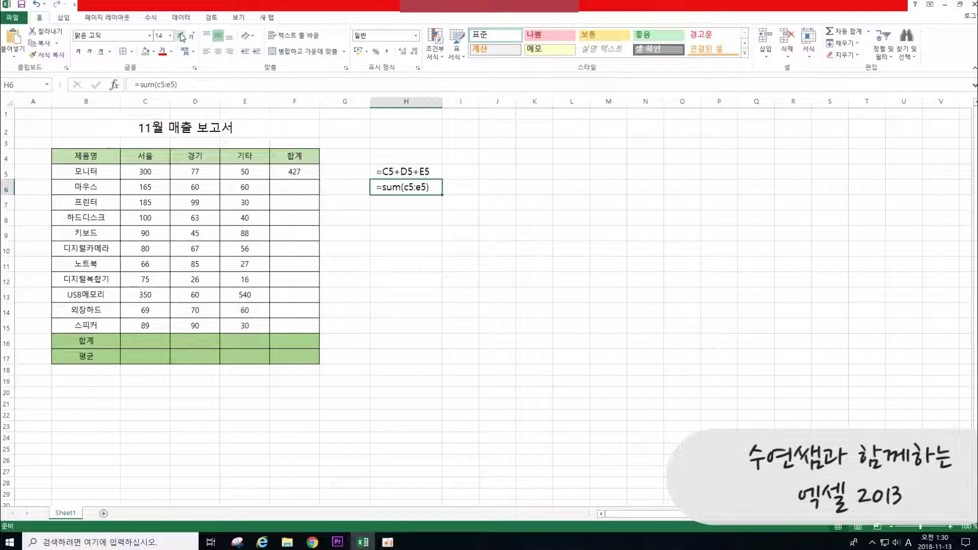
click(182, 37)
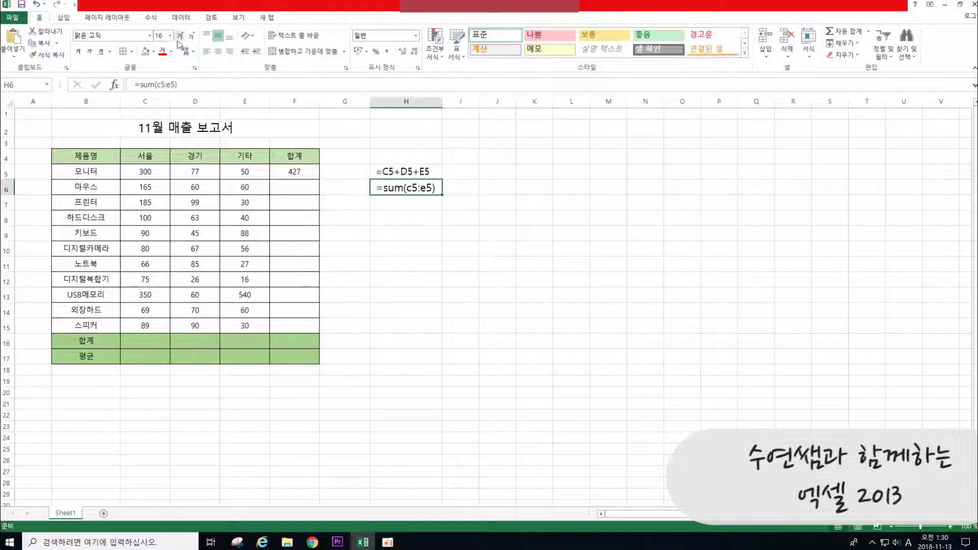
click(435, 224)
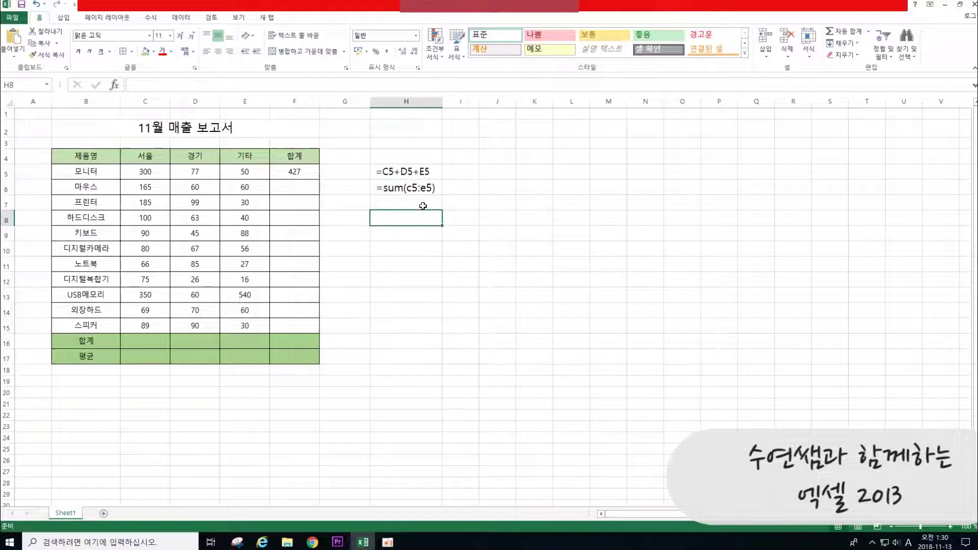
drag(487, 252, 479, 281)
mouse_move(510, 220)
mouse_down()
mouse_move(524, 295)
mouse_move(513, 295)
mouse_up()
mouse_move(517, 246)
mouse_down()
mouse_move(603, 257)
mouse_move(639, 280)
mouse_up()
drag(661, 218, 657, 306)
drag(667, 254, 696, 254)
mouse_move(575, 301)
mouse_down()
mouse_move(602, 297)
mouse_move(583, 334)
mouse_up()
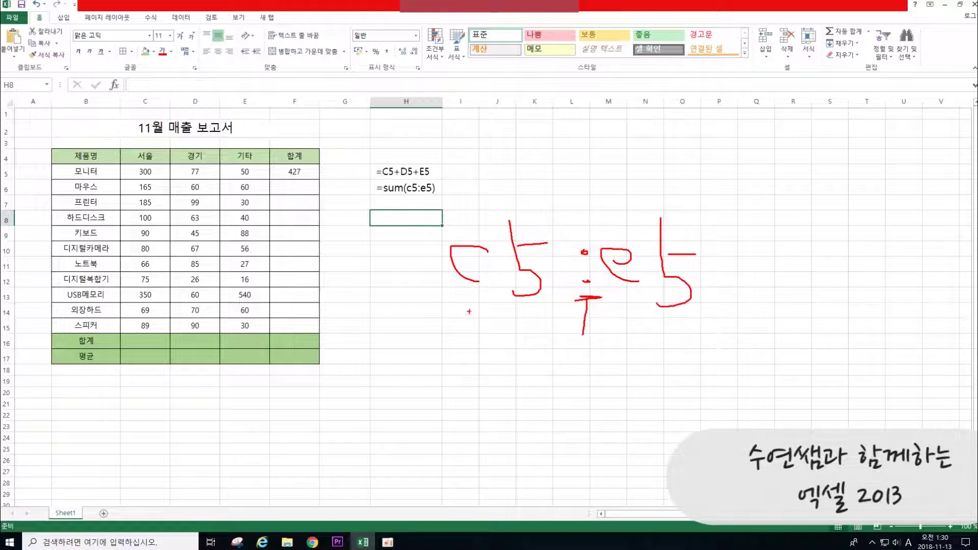
drag(477, 307, 525, 307)
drag(620, 308, 685, 307)
drag(381, 195, 445, 199)
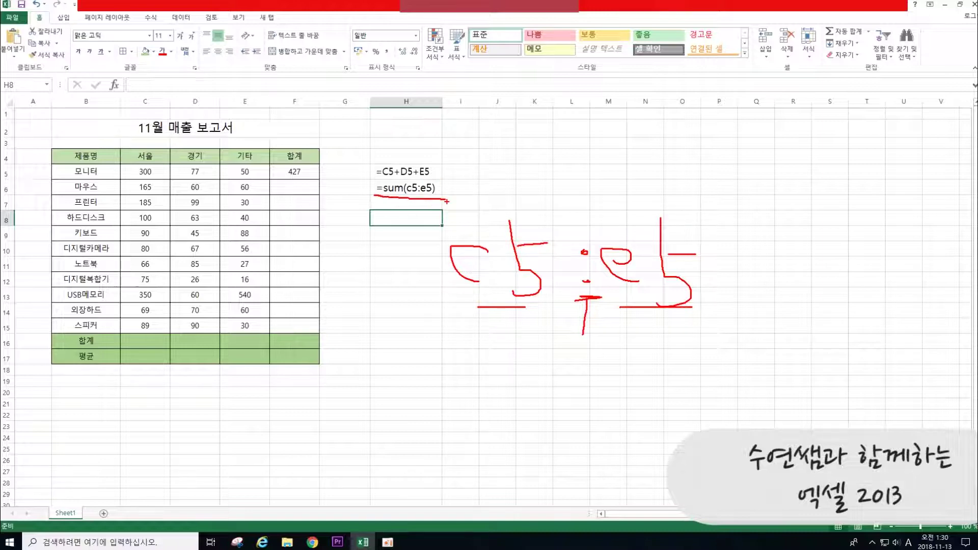
mouse_move(395, 182)
mouse_down()
mouse_move(405, 183)
mouse_move(382, 198)
mouse_move(403, 181)
mouse_up()
key(Escape)
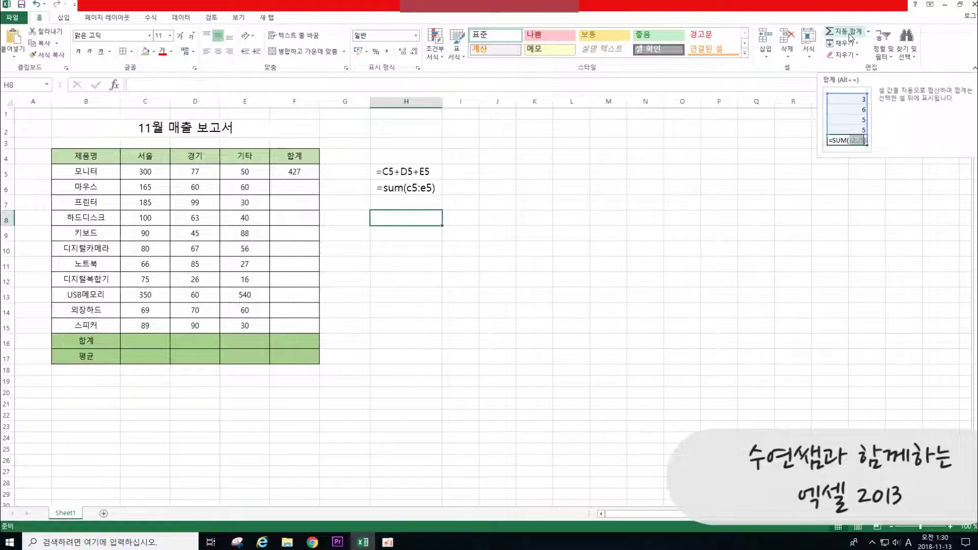
Total the 마우스 sales in C6 to E6 into F6 with AutoSum and inspect the resulting formula.
drag(146, 186, 286, 186)
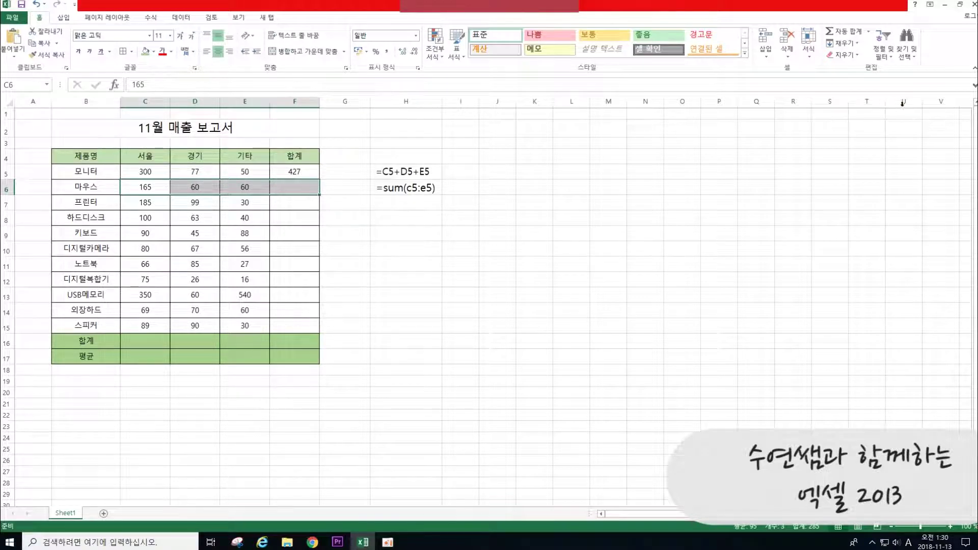
click(850, 36)
click(448, 220)
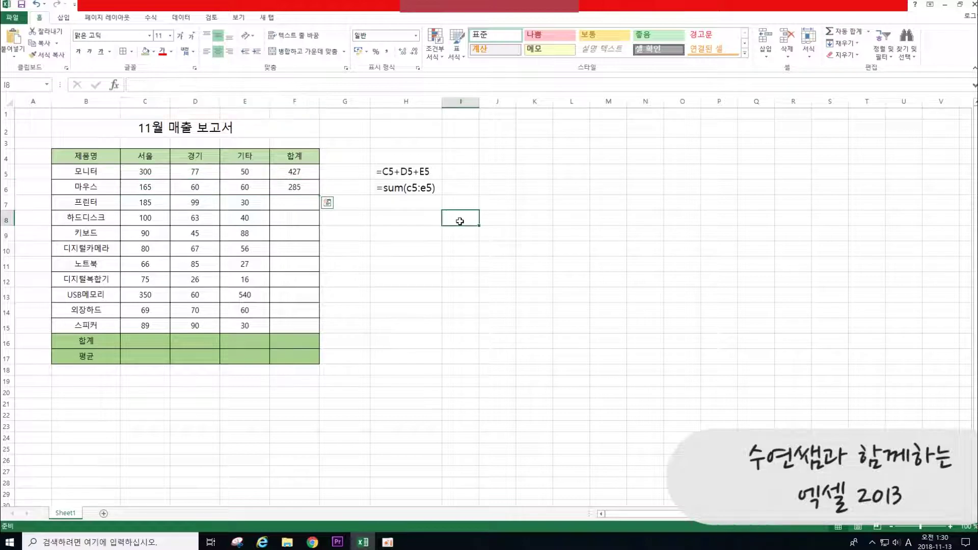
click(298, 186)
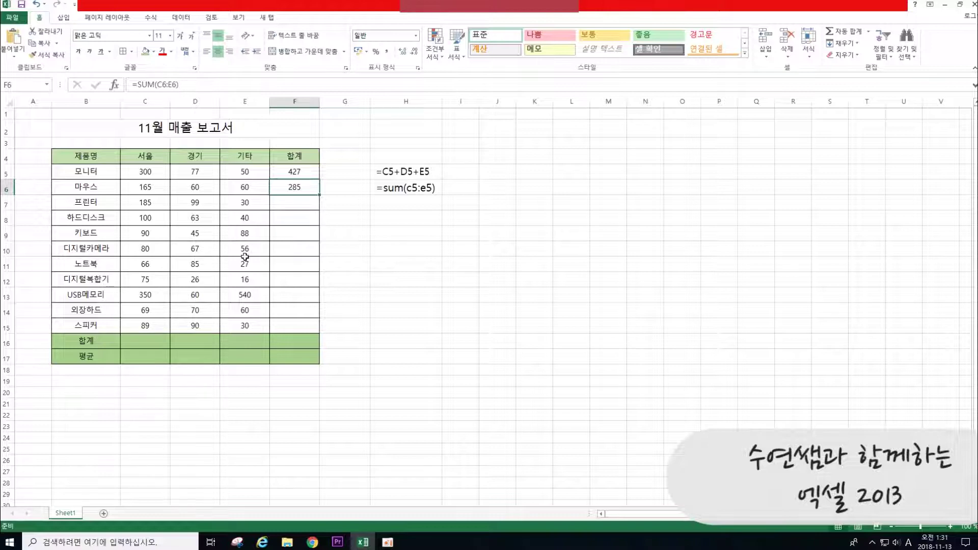
Total the 프린터 and 하드디스크 rows into F7 and F8 with AutoSum.
drag(146, 204, 278, 204)
click(844, 32)
drag(146, 217, 306, 216)
click(844, 32)
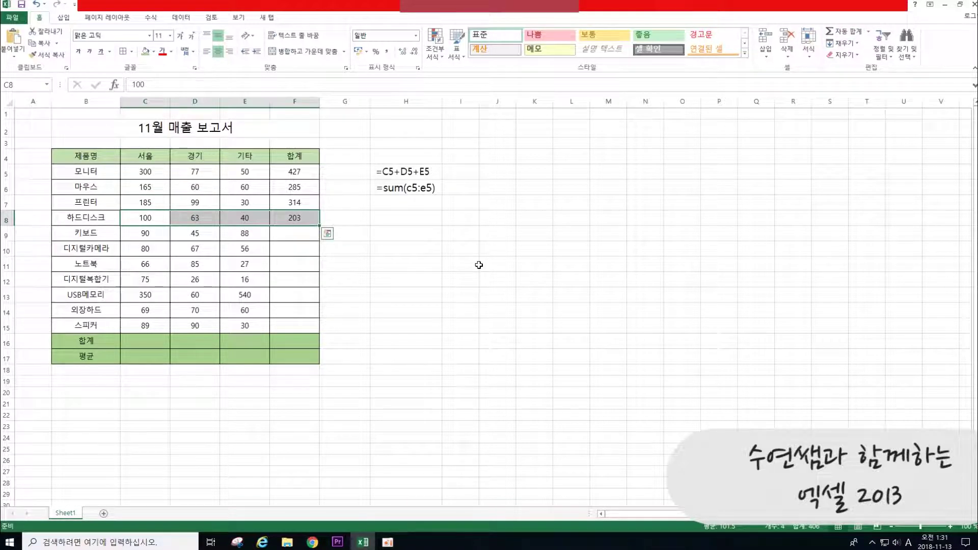
Clear the totals from F6 to F8 for 마우스, 프린터 and 하드디스크.
click(304, 190)
drag(302, 203, 292, 214)
key(Delete)
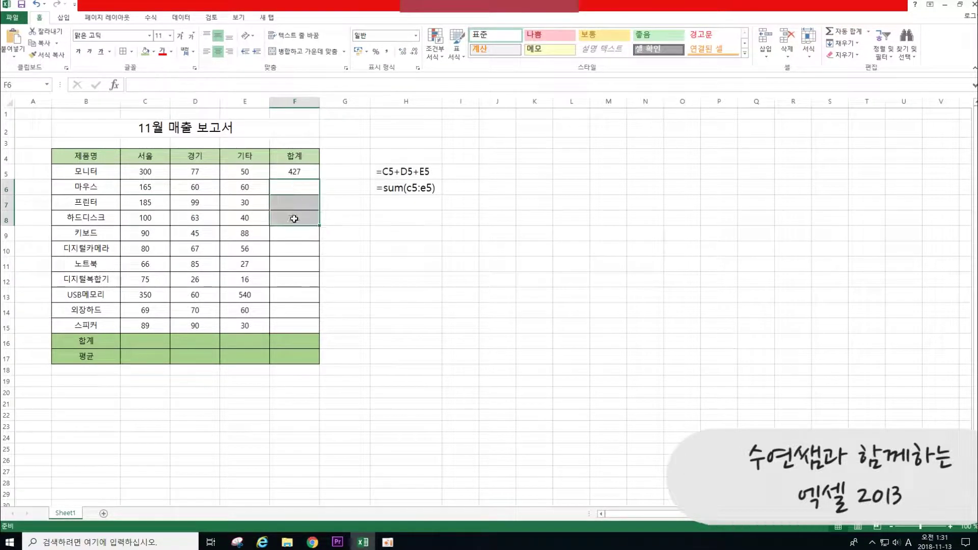
Fill the 모니터 row's SUM formula from F5 down through F15 and check the copied formulas in F11 and F9.
click(297, 173)
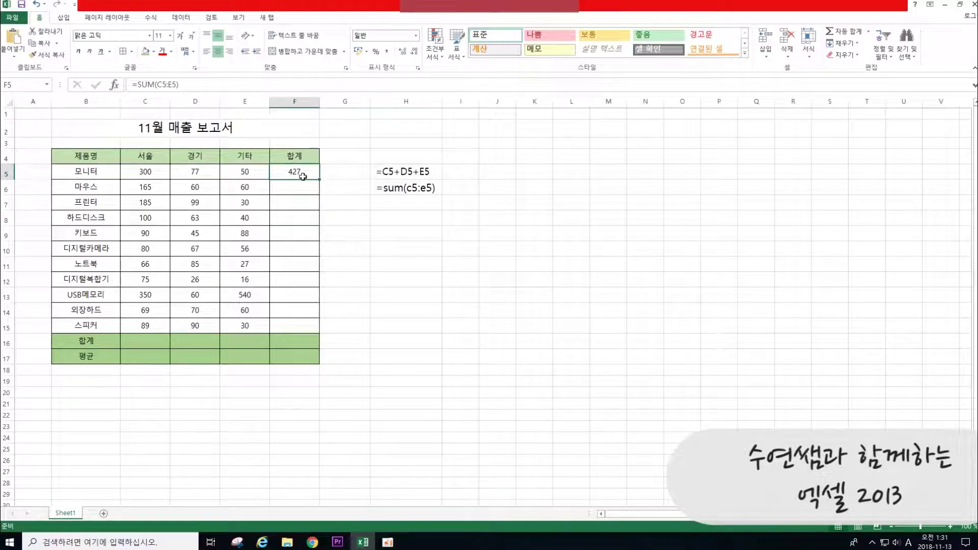
mouse_move(302, 173)
mouse_down()
mouse_move(291, 284)
mouse_move(320, 274)
mouse_up()
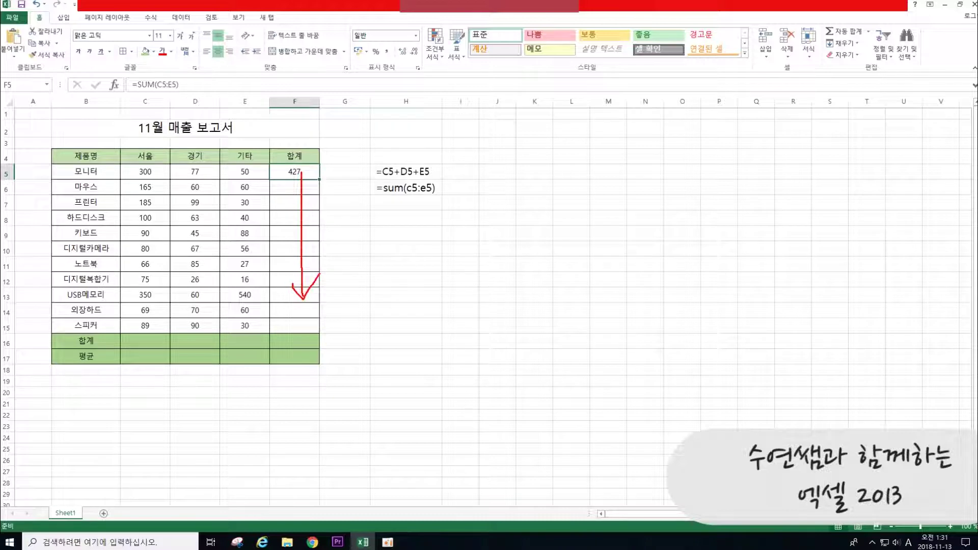
drag(308, 331, 279, 331)
key(Escape)
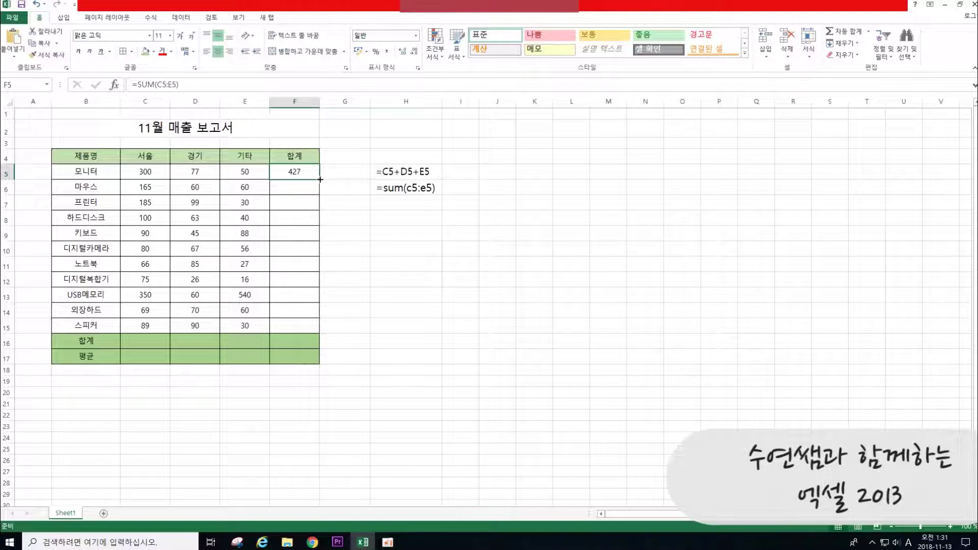
drag(320, 179, 312, 332)
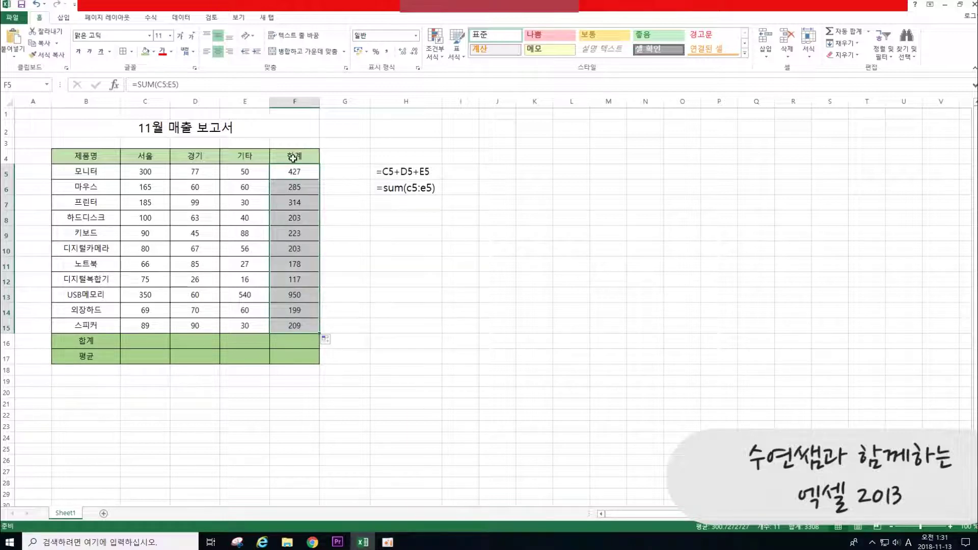
click(308, 263)
click(301, 231)
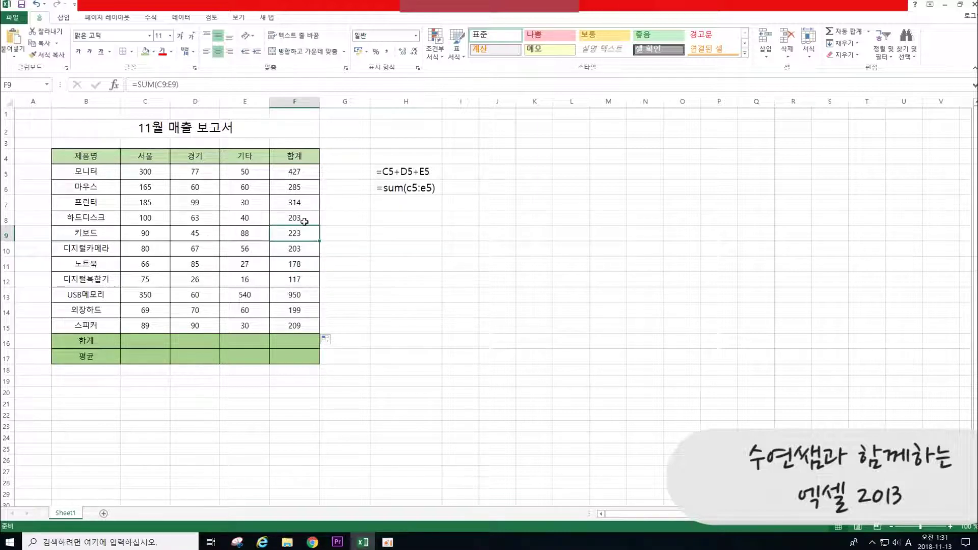
mouse_move(319, 168)
mouse_down()
mouse_move(328, 277)
mouse_move(338, 265)
mouse_up()
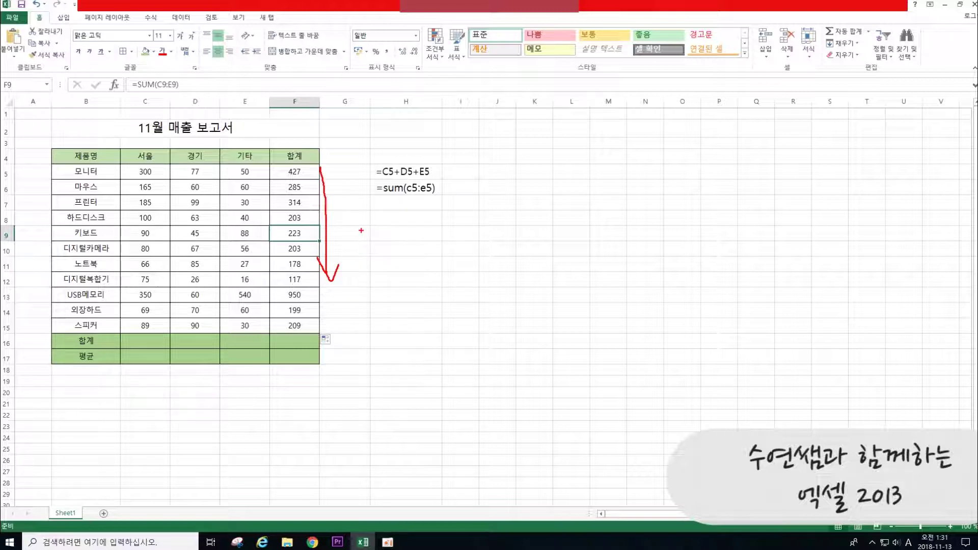
mouse_move(109, 335)
mouse_down()
mouse_move(473, 334)
mouse_move(431, 355)
mouse_up()
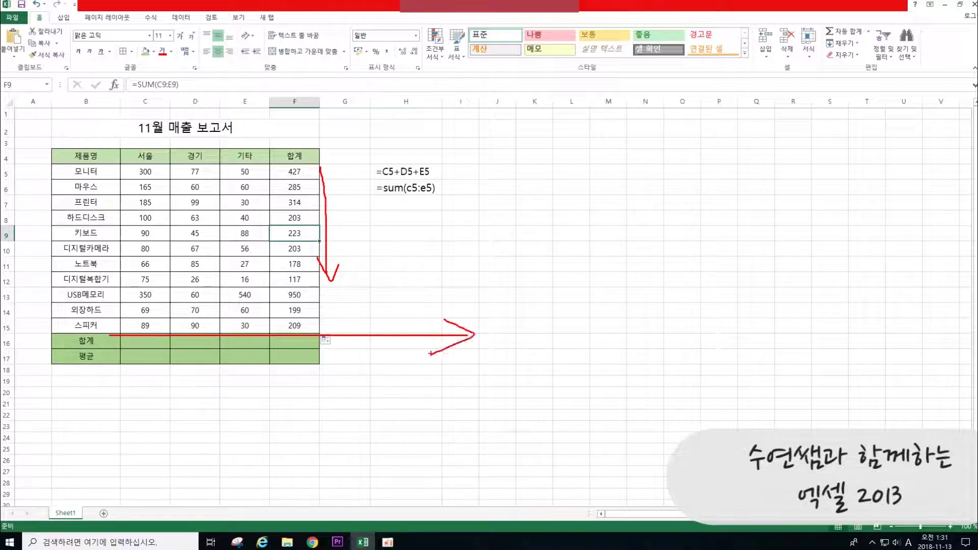
drag(146, 104, 249, 109)
key(Escape)
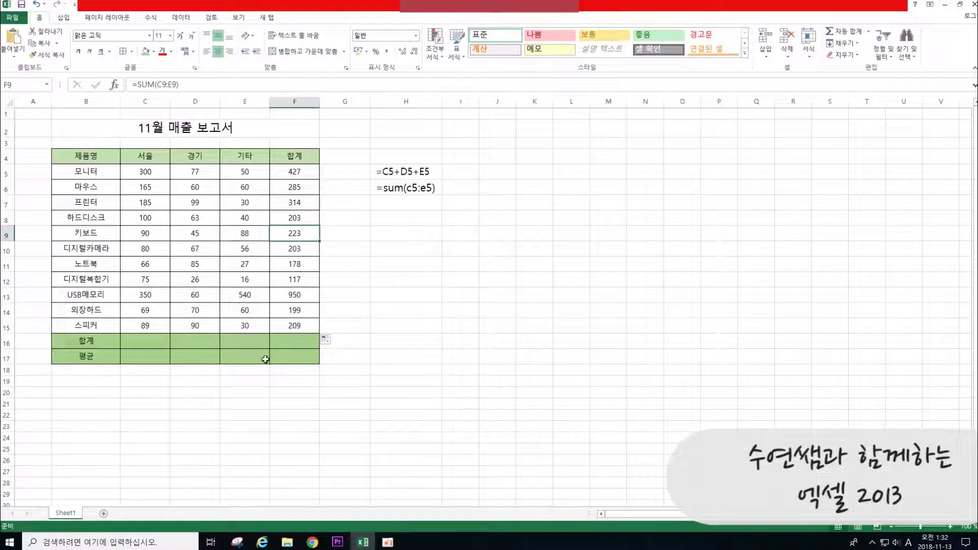
click(91, 346)
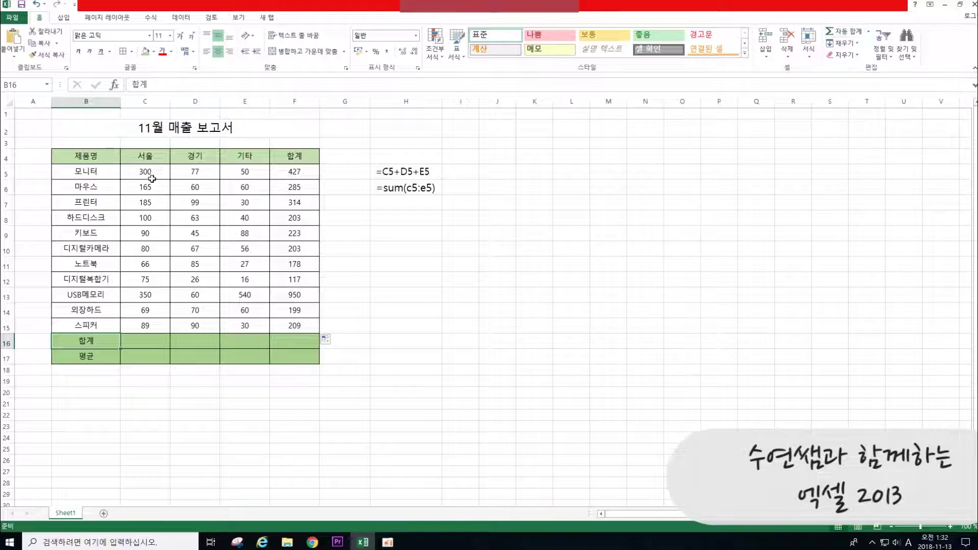
Total the 서울 sales in C5 to C15 into C16 with AutoSum and inspect the resulting formula.
drag(146, 173, 148, 333)
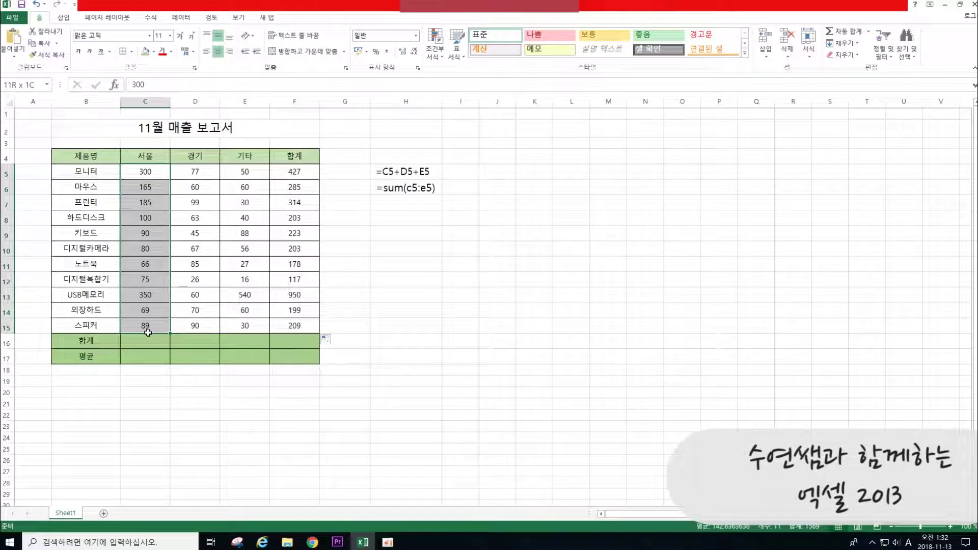
drag(148, 333, 147, 343)
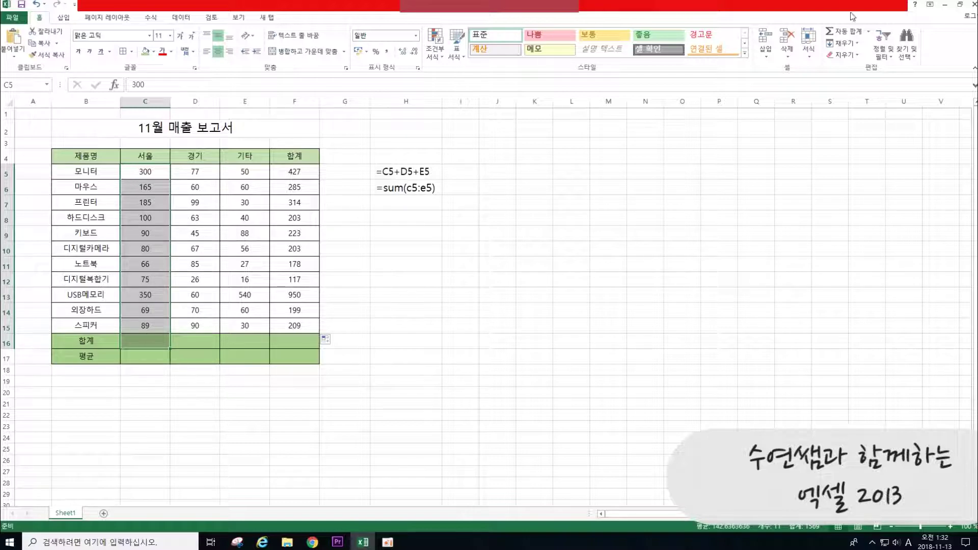
click(859, 36)
click(437, 266)
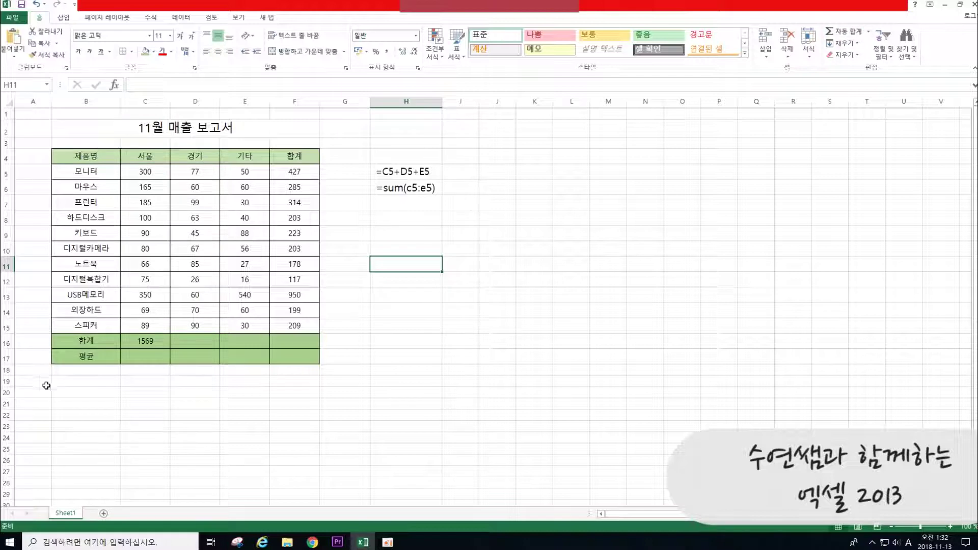
click(147, 345)
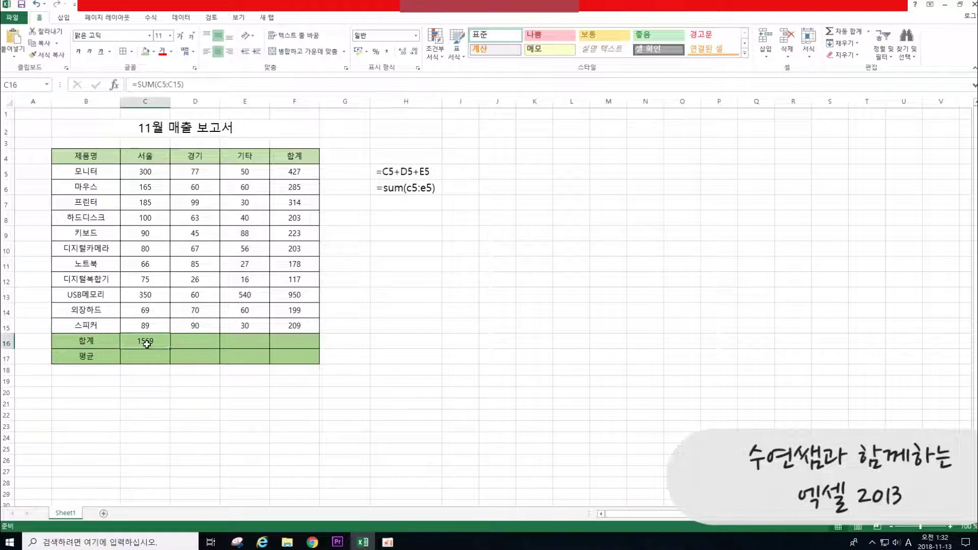
Fill the 서울 total formula from C16 across to E16 and check the copied formulas for 경기 and 기타.
click(194, 341)
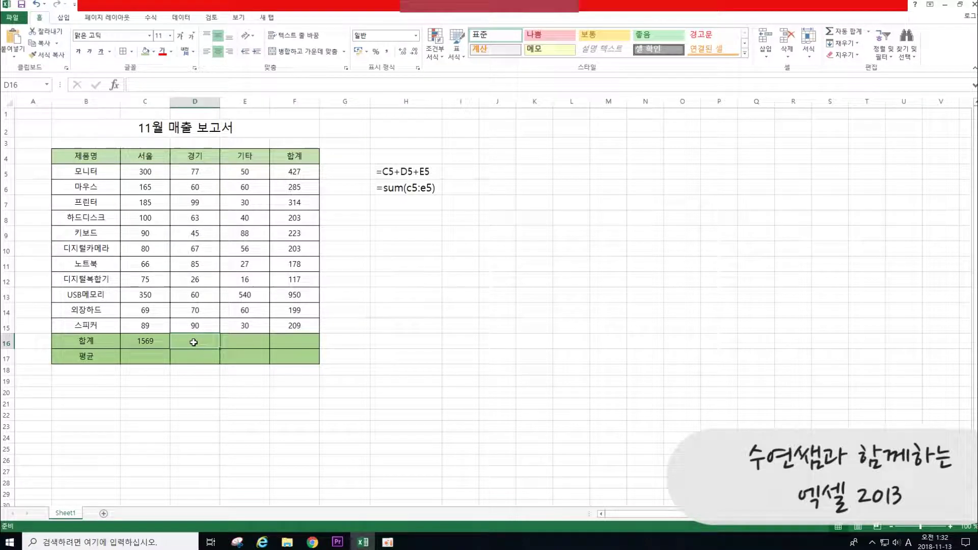
click(244, 342)
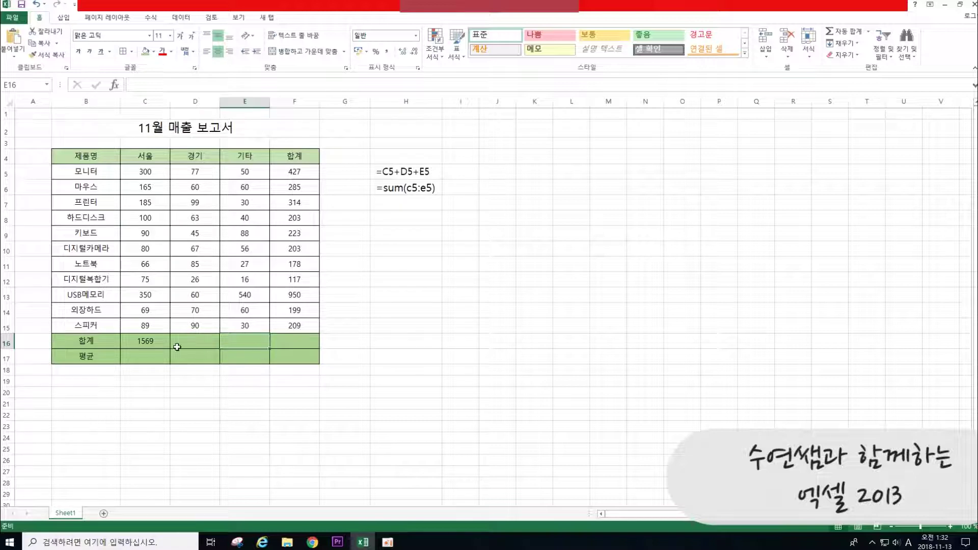
click(145, 341)
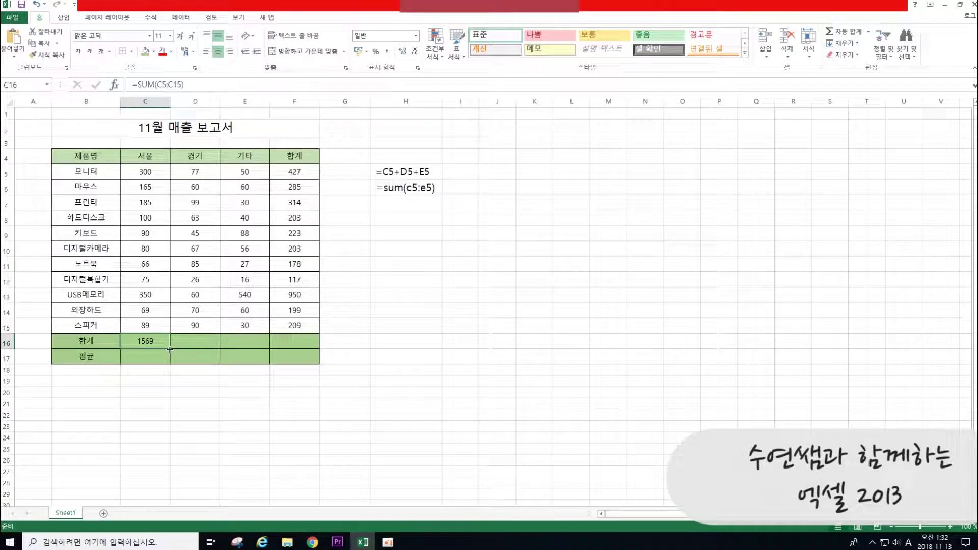
drag(170, 349, 260, 349)
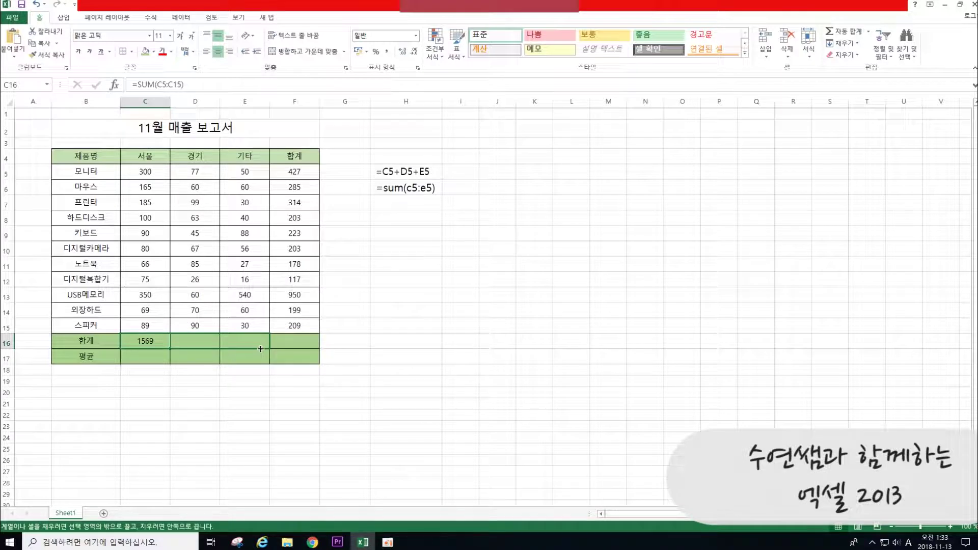
drag(260, 349, 261, 350)
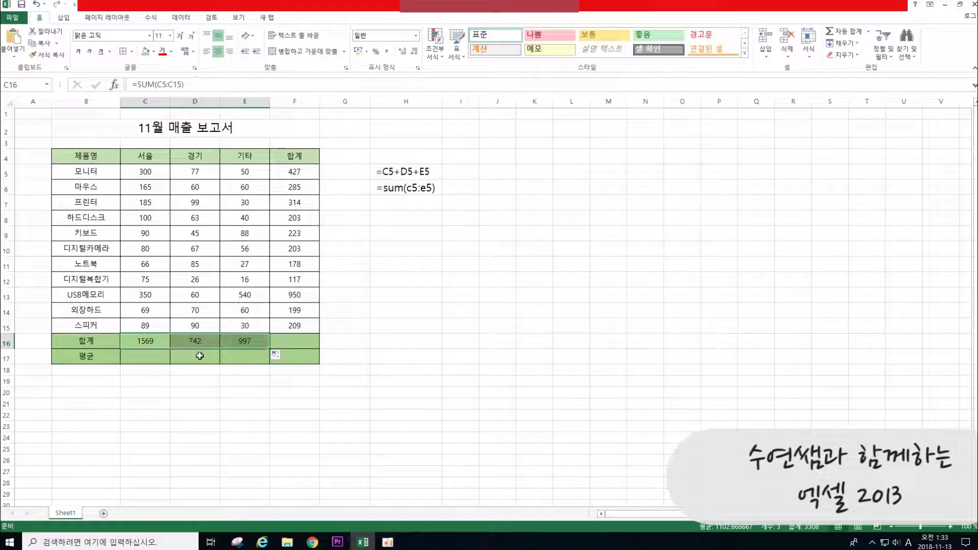
click(192, 342)
click(237, 343)
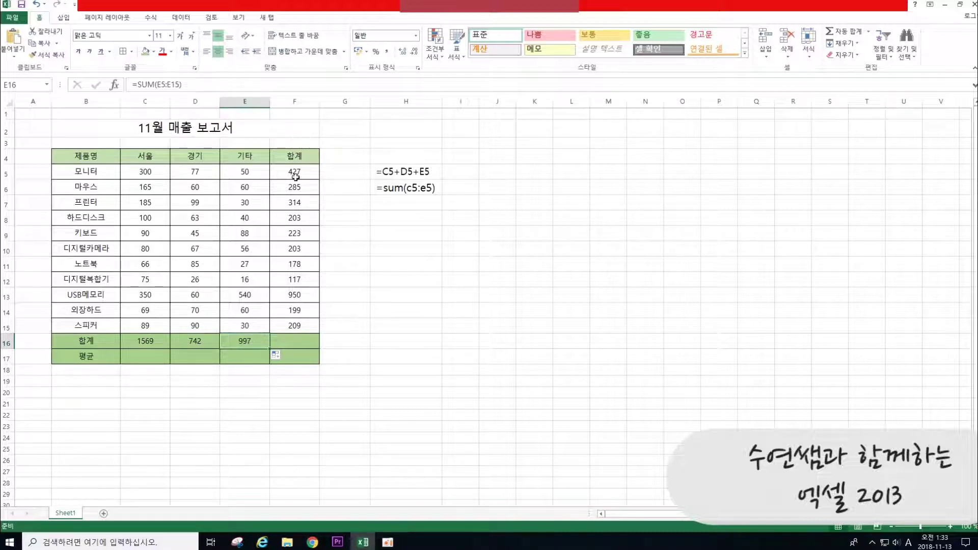
Extend the 합계 row's SUM formula from E16 into F16 and check the copied formula.
drag(270, 348, 306, 348)
click(345, 338)
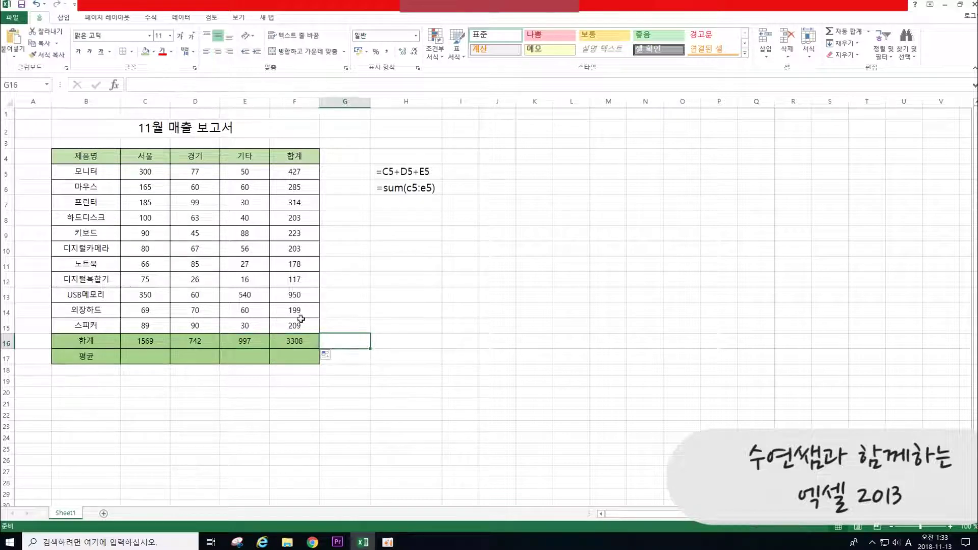
click(294, 347)
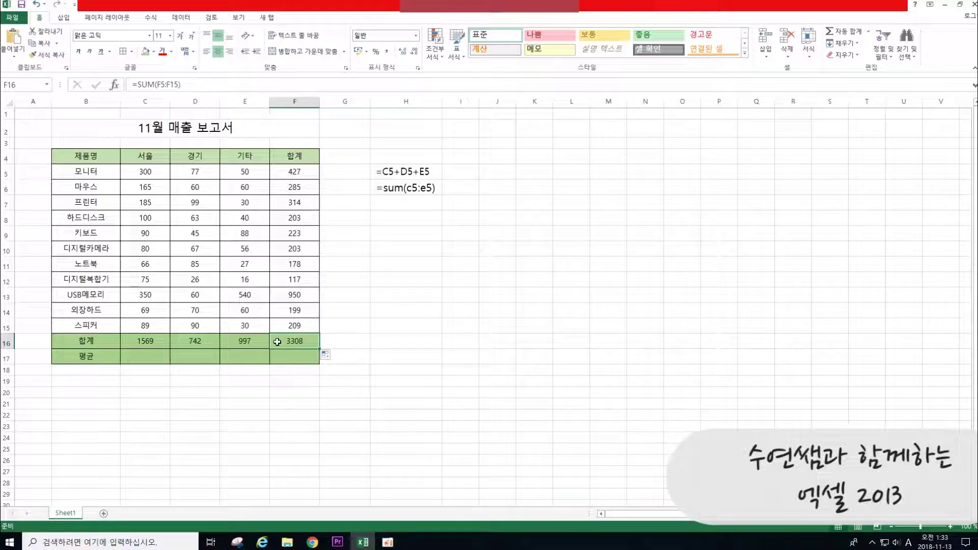
Clear the example formula notes in cells H4 to H8.
click(84, 360)
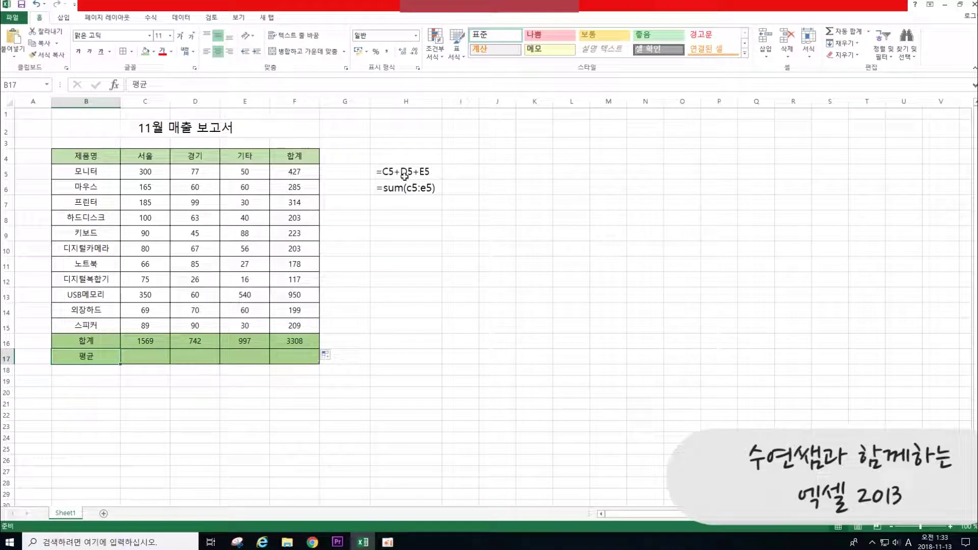
drag(391, 153, 401, 213)
key(Delete)
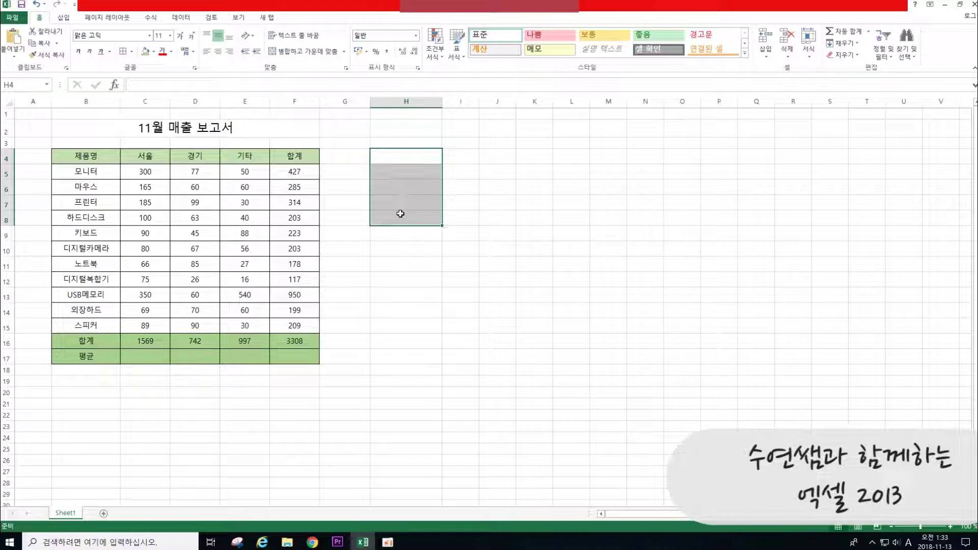
Set the font size of columns H through P to 14.
click(413, 172)
drag(371, 101, 714, 102)
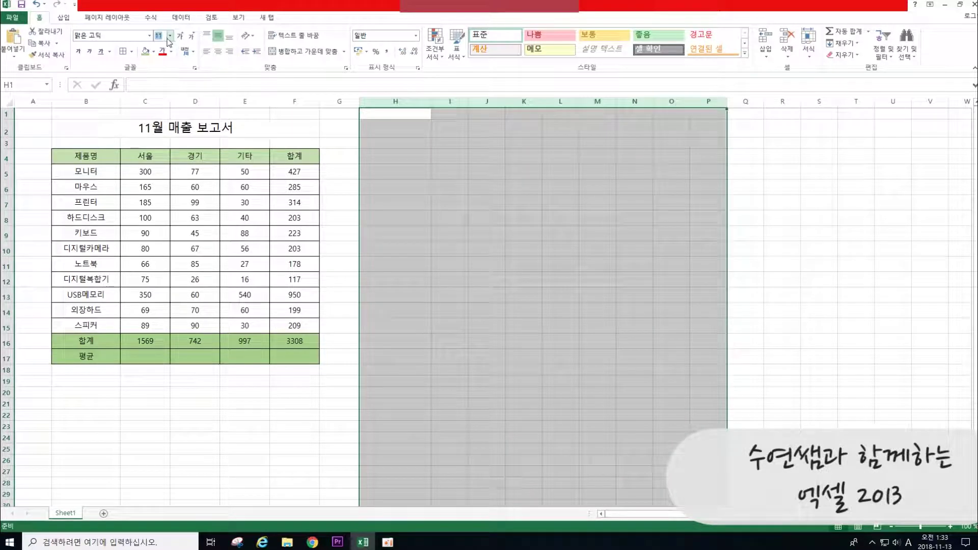
key(Return)
click(486, 280)
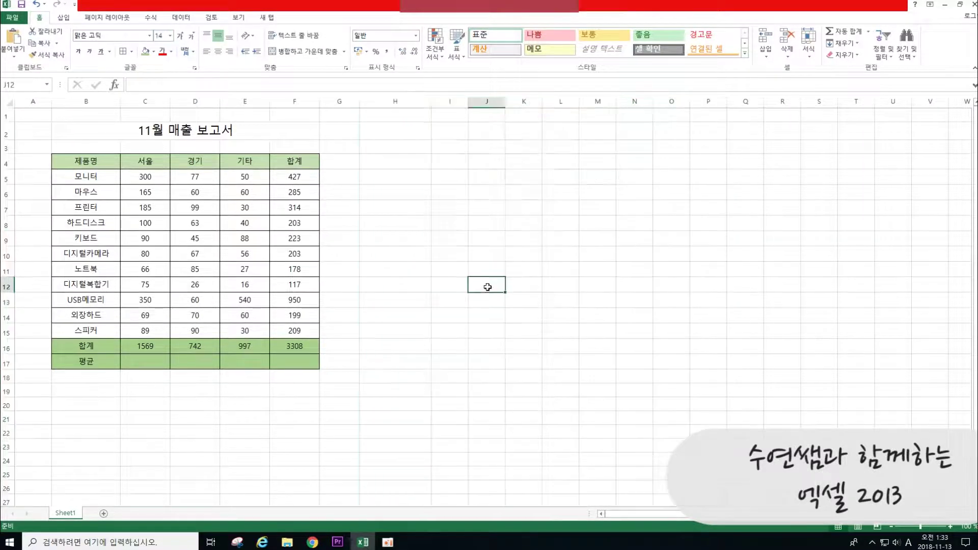
Enter the note heading "합계 : SUM" in H5.
click(400, 176)
text(SUM()
key(BackSpace)
key(BackSpace)
key(BackSpace)
key(BackSpace)
text(합계 :)
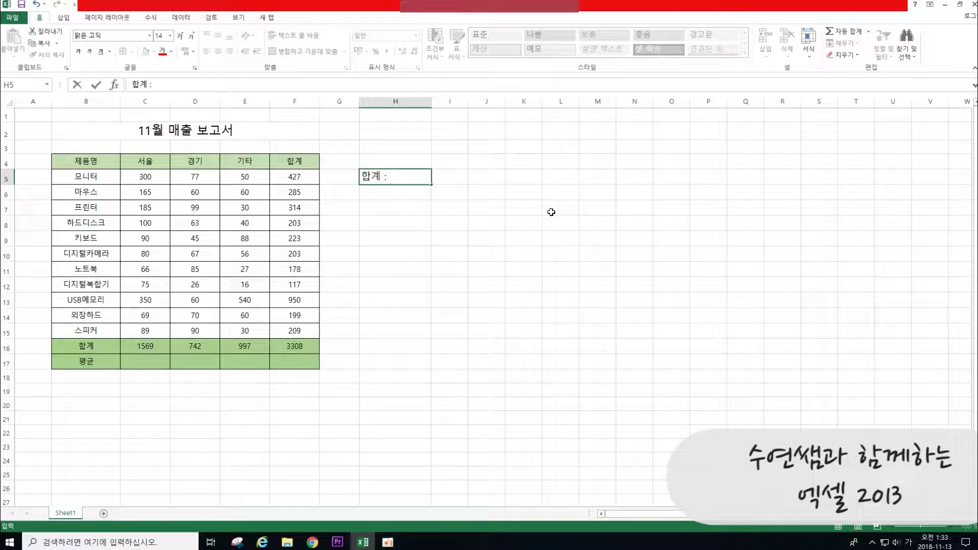
text( SUM)
key(Return)
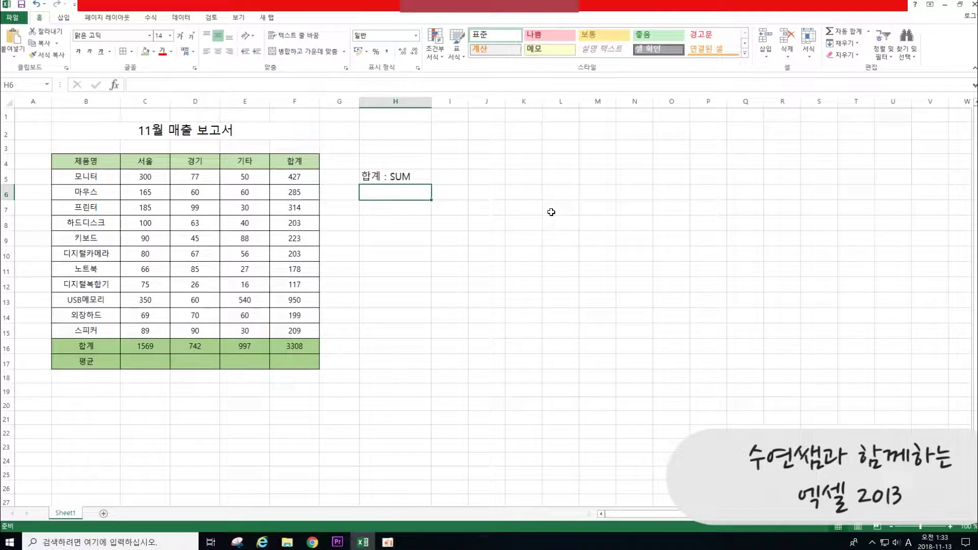
Enter the indented syntax note "형식 : =SUM(합계를 구하고자 하는 범위)" as text in H6.
text(=SUM)
key(BackSpace)
key(BackSpace)
key(BackSpace)
key(BackSpace)
text(형식 :)
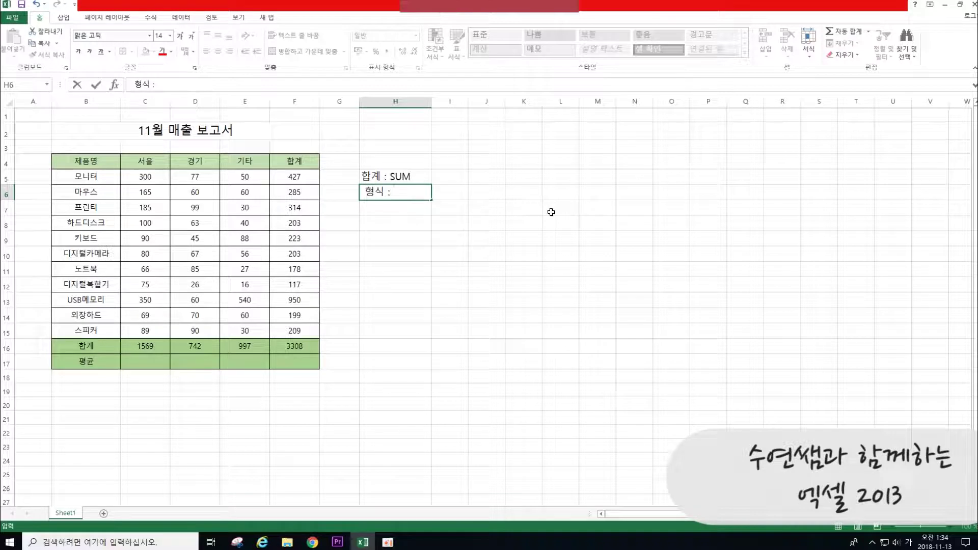
key(Hangul)
text(=SUM(GKQ)
key(BackSpace)
key(BackSpace)
key(BackSpace)
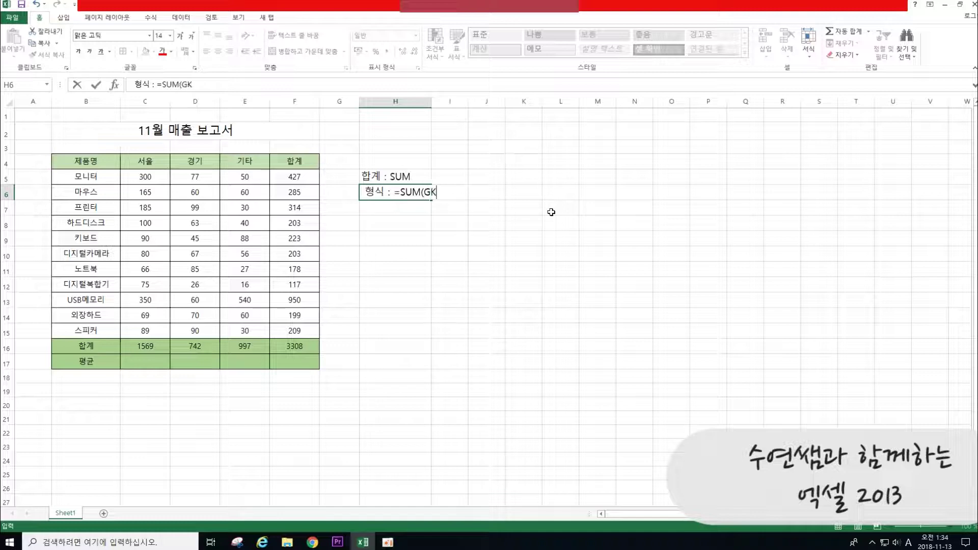
text(합계를 구하고자 하는 )
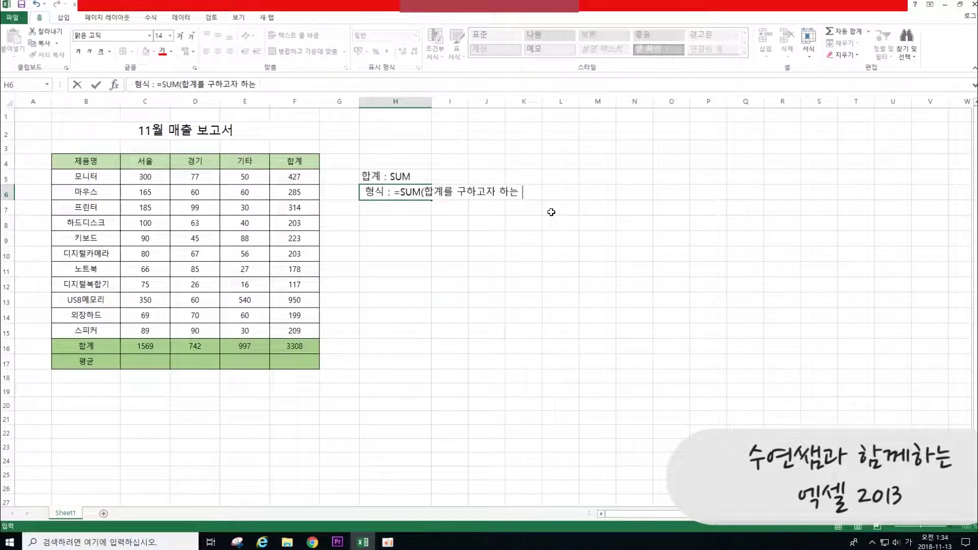
text(범우))
key(Return)
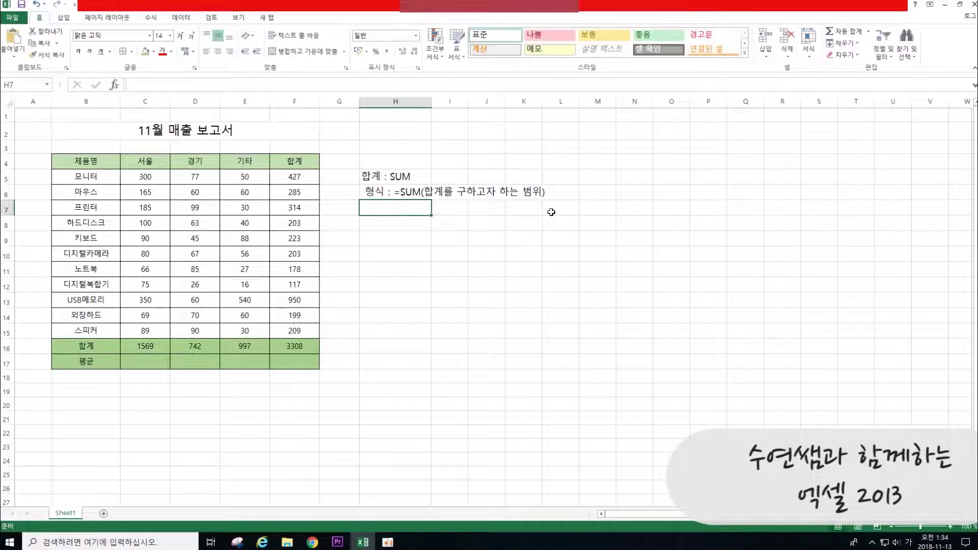
Enter the further indented example note "실제예 : =SUM(C5:E5)" as text in H7.
text(실제예 )
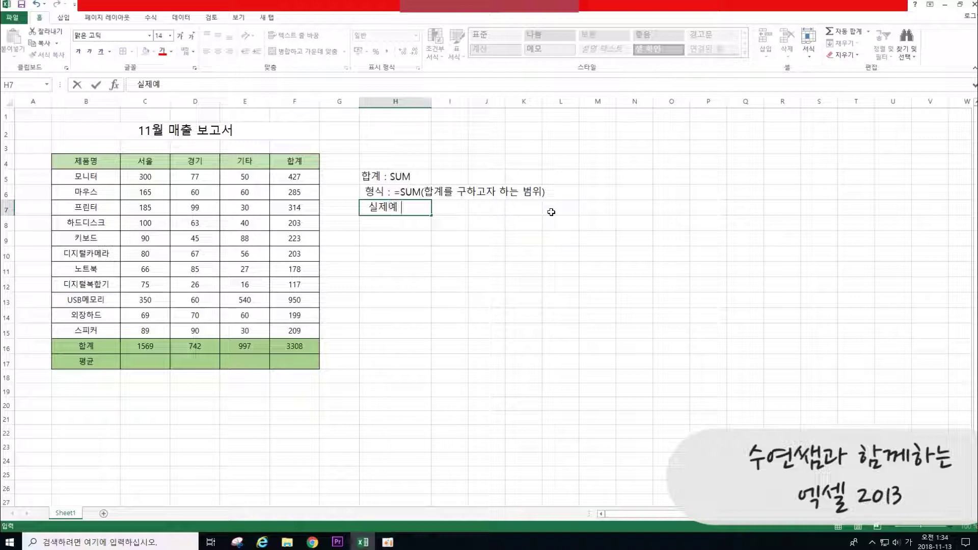
text(:  =SUM()
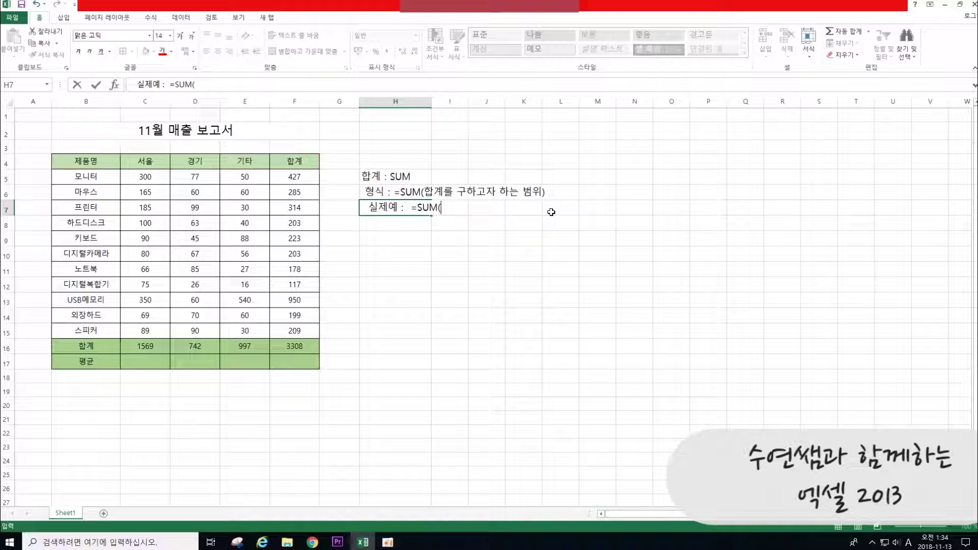
text(C5:E5))
key(Return)
key(Return)
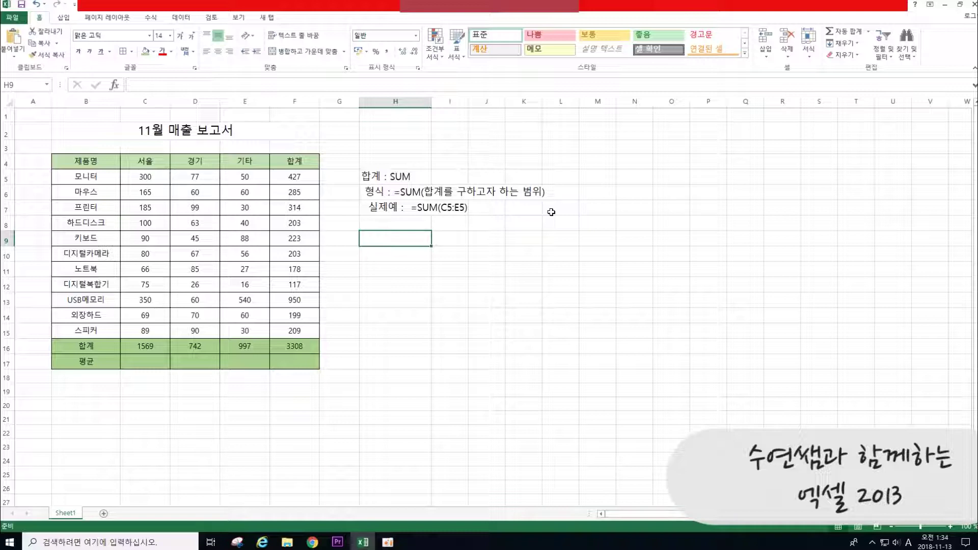
Enter the note heading "평균 : AVERAGE" in H9.
text(VUD)
key(BackSpace)
key(BackSpace)
key(BackSpace)
key(Hangul)
text(ㅍㅇ)
key(BackSpace)
key(BackSpace)
text(ㅍ평균 :)
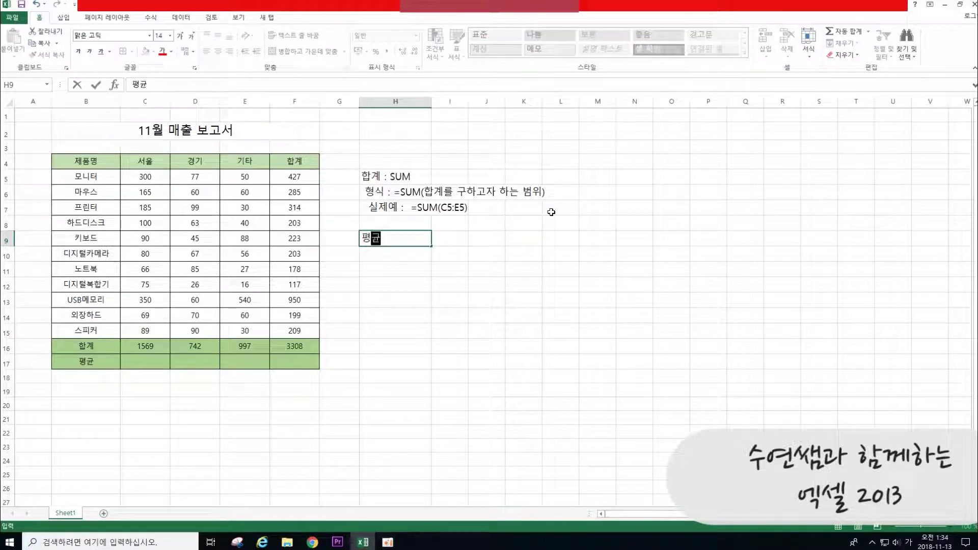
key(Hangul)
text(AVERAGE)
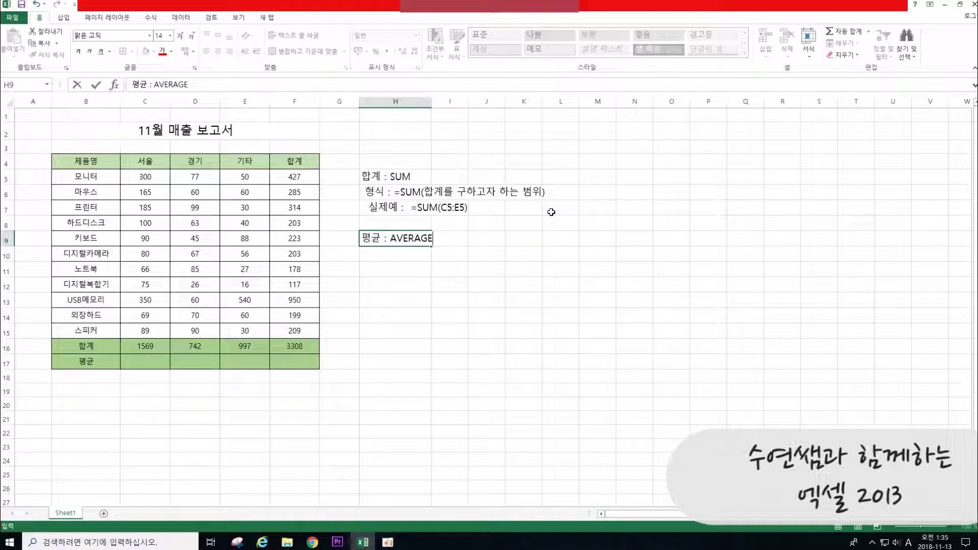
key(Return)
Enter the indented syntax note "형식 : =AVERAGE(평균을 구하고자 하는 범위)" as text in H10.
key(Hangul)
text(형식 : )
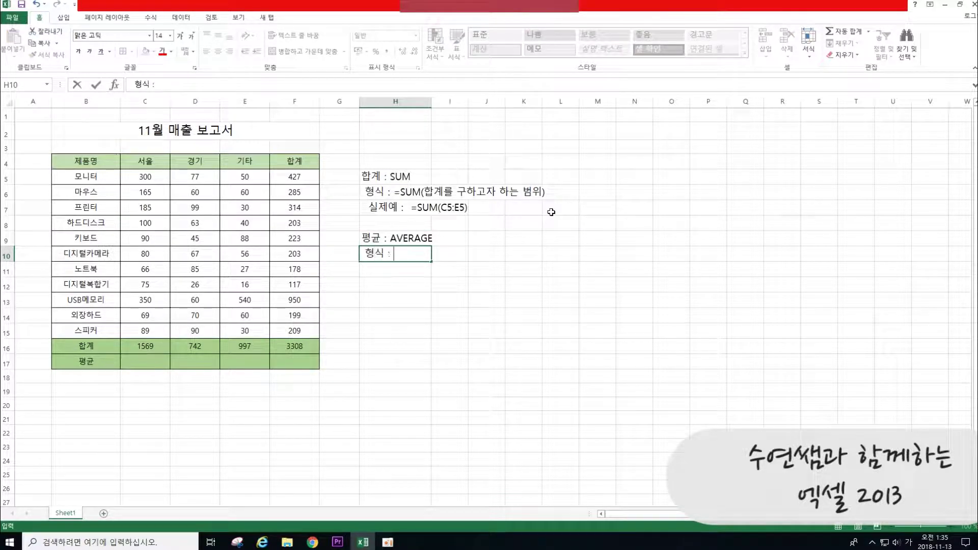
text(=)
key(Hangul)
text(AVERAGE()
key(Hangul)
text(평균을 구학)
text(고자 하)
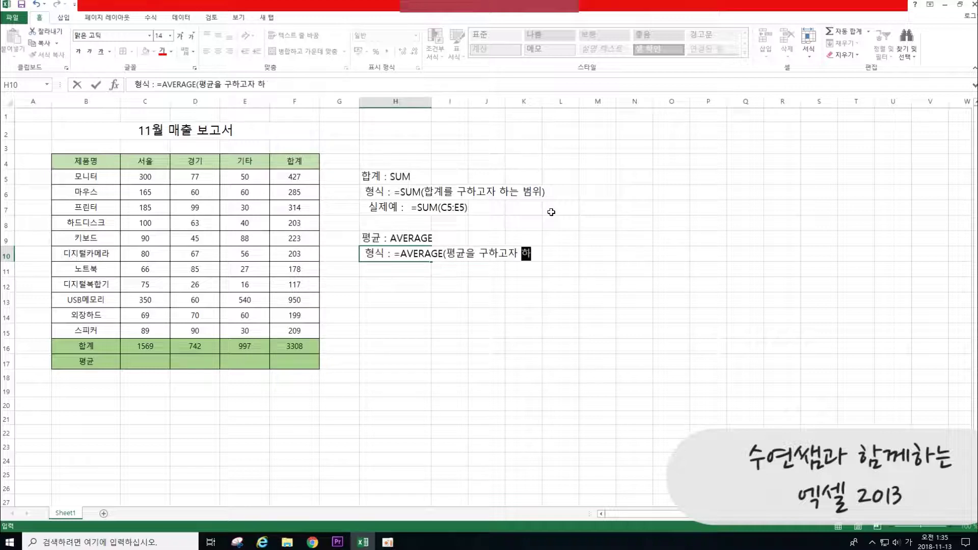
text(는 범우위))
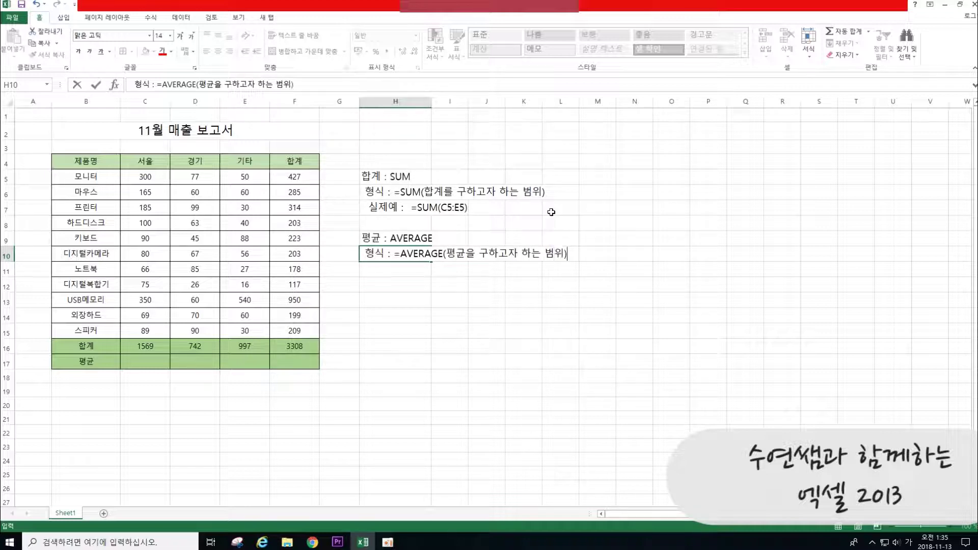
key(Return)
Enter the further indented example note "실제예 : =AVERAGE(C5:E5)" as text in H11.
key(Hangul)
text(TLF)
key(BackSpace)
key(BackSpace)
key(BackSpace)
key(Hangul)
text(실제)
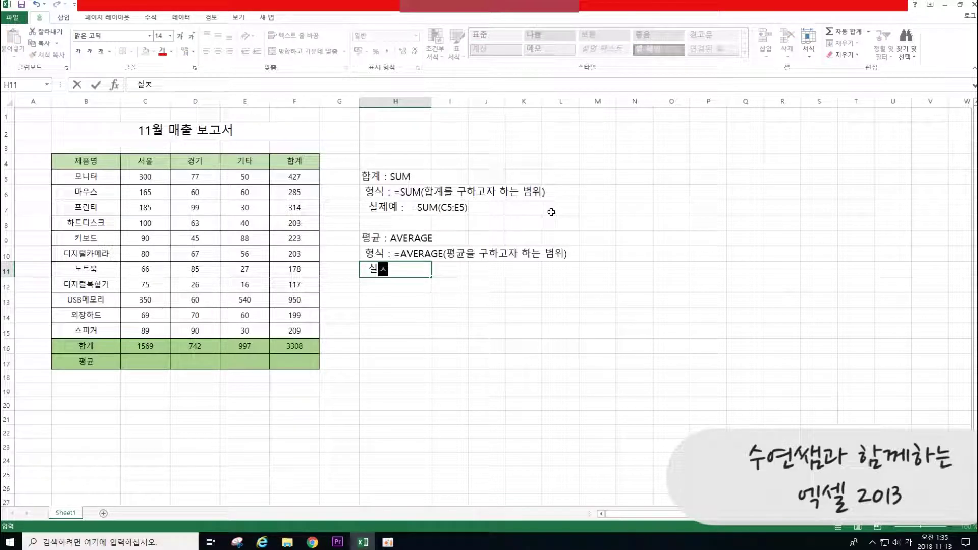
text(예 : )
text(=)
text(a)
key(BackSpace)
text(AVERAGE()
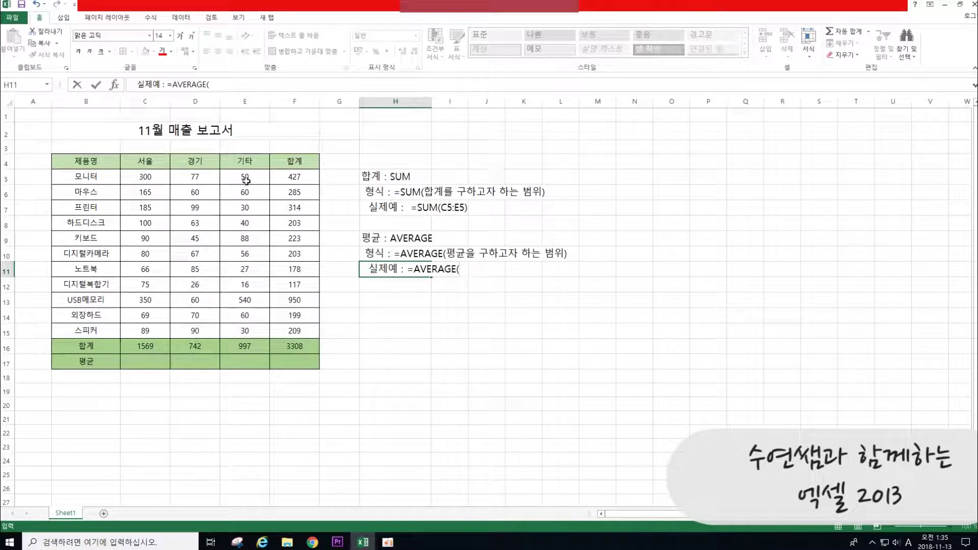
text(C5:E5))
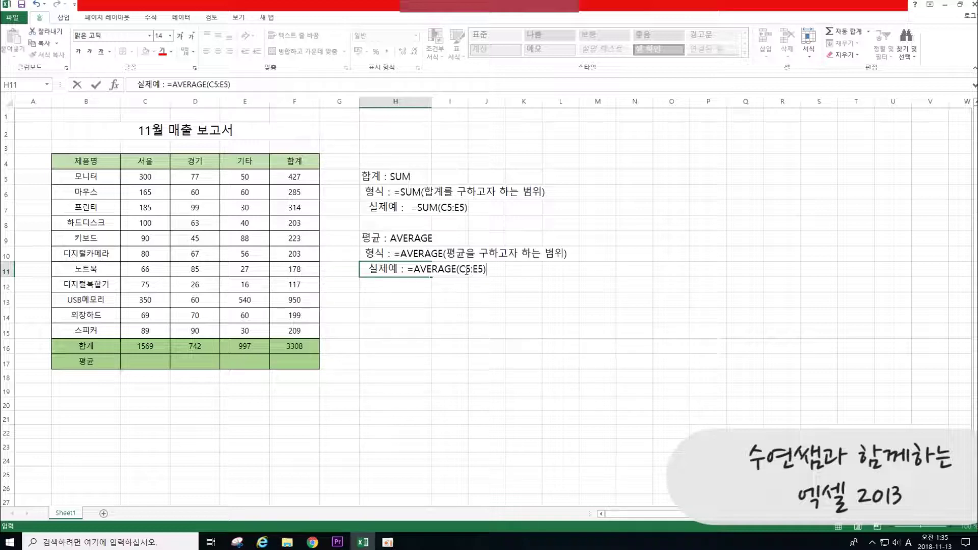
key(Return)
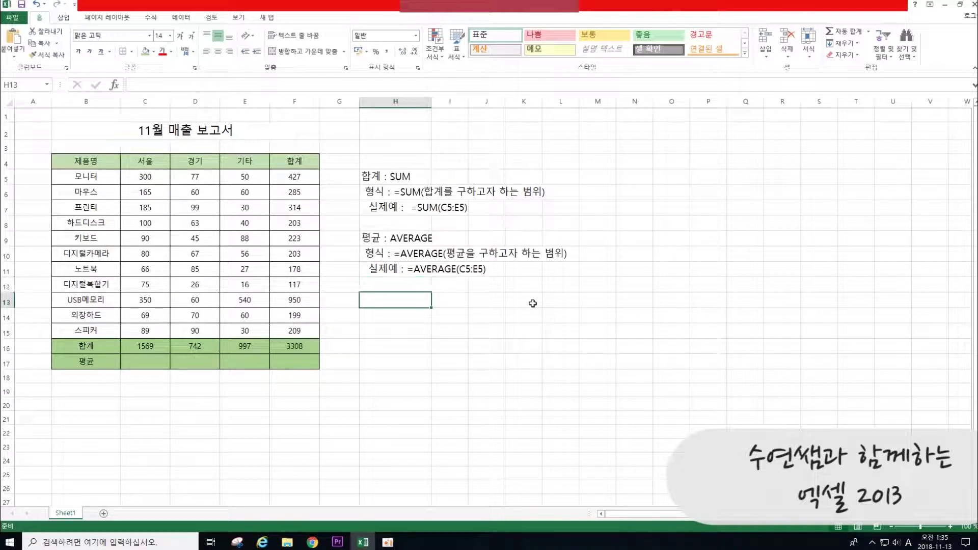
Color the note headings "합계 : SUM" in H5 and "평균 : AVERAGE" in H9 red.
click(400, 178)
click(162, 53)
click(367, 243)
click(162, 53)
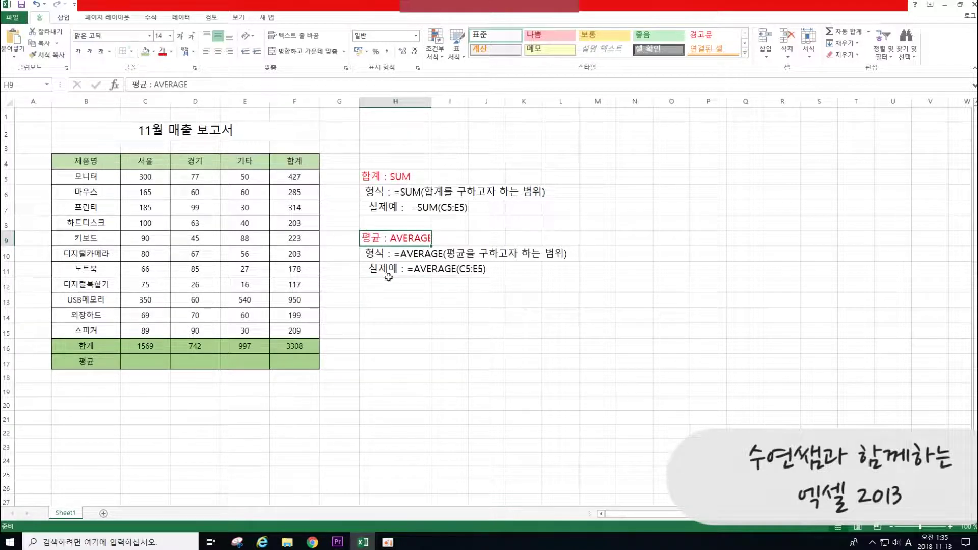
Begin a formula with an equals sign in the 서울 column's 평균 cell, C17.
click(388, 279)
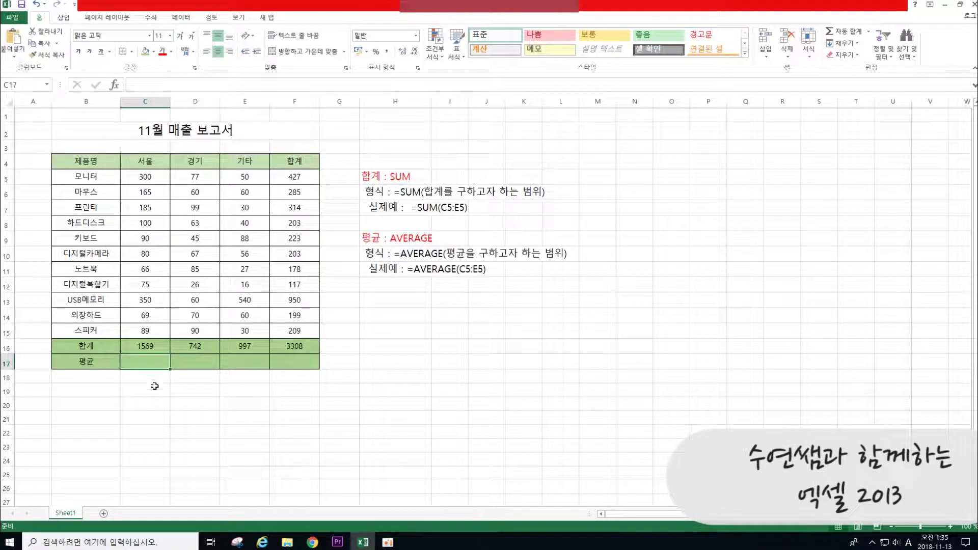
text(=)
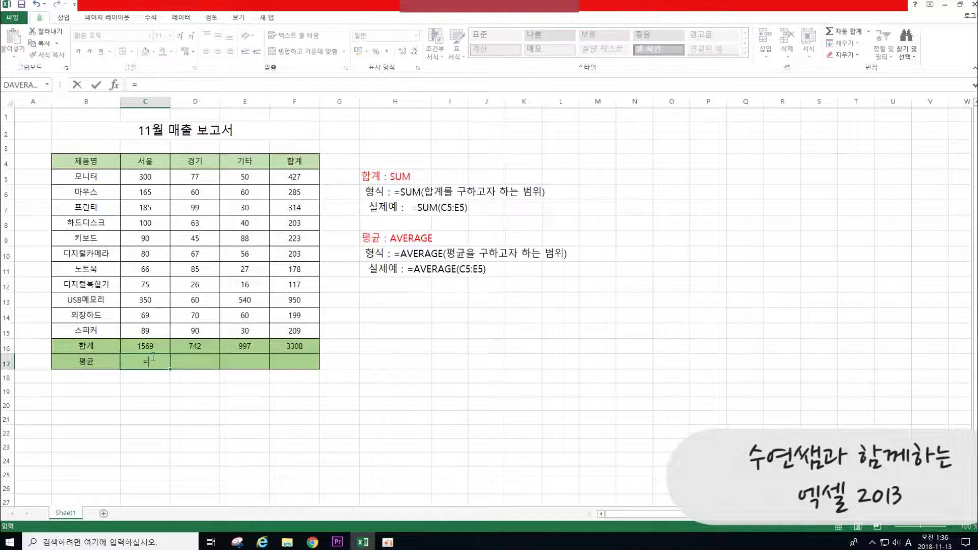
text(AVER)
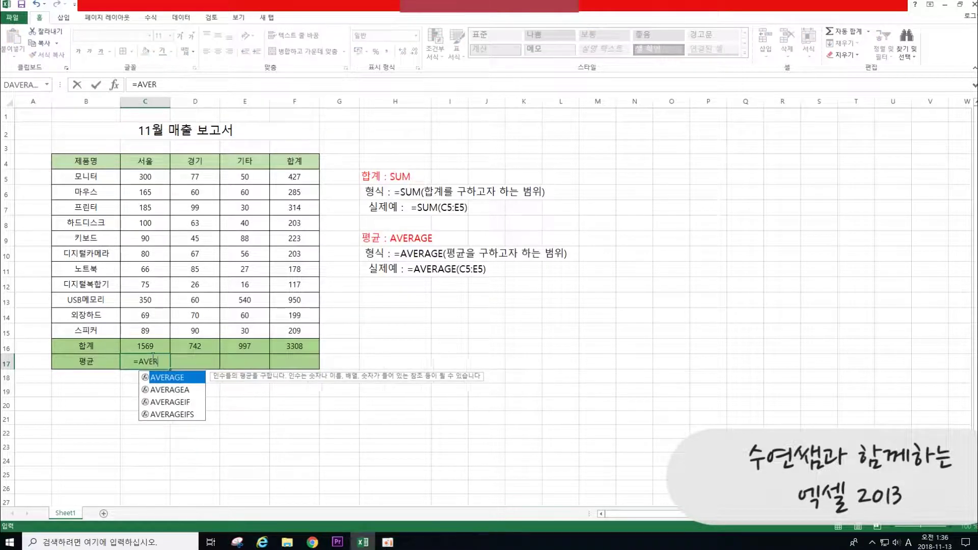
text(AGE)
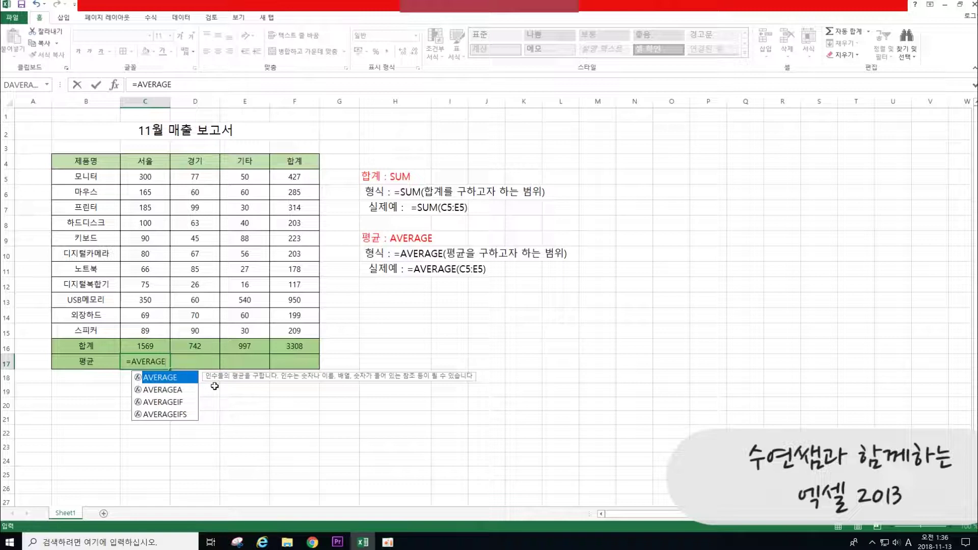
key(BackSpace)
key(BackSpace)
key(BackSpace)
key(BackSpace)
key(BackSpace)
key(BackSpace)
key(BackSpace)
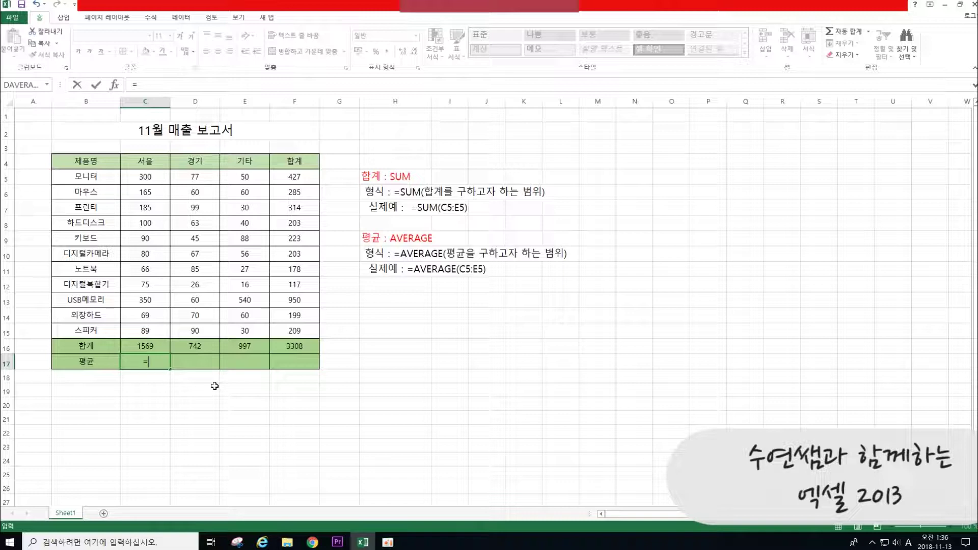
Complete the formula in C17 as =AVERAGE(C5:C15), choosing AVERAGE from the function suggestions.
text(A)
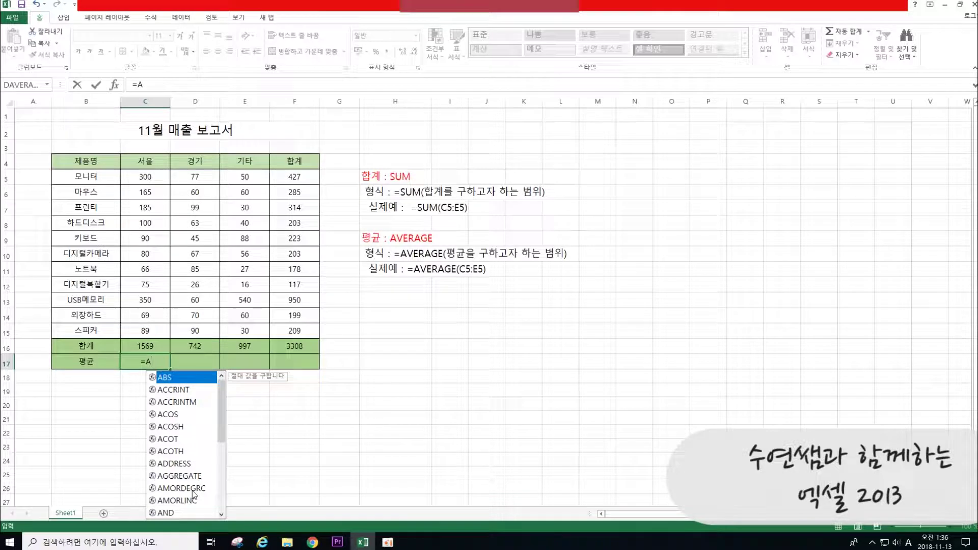
text(V)
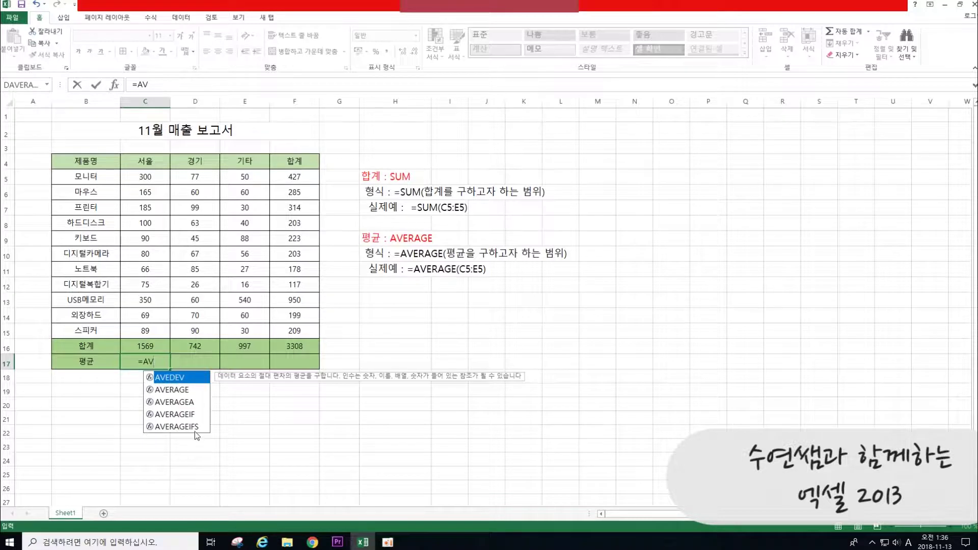
click(184, 393)
double_click(183, 393)
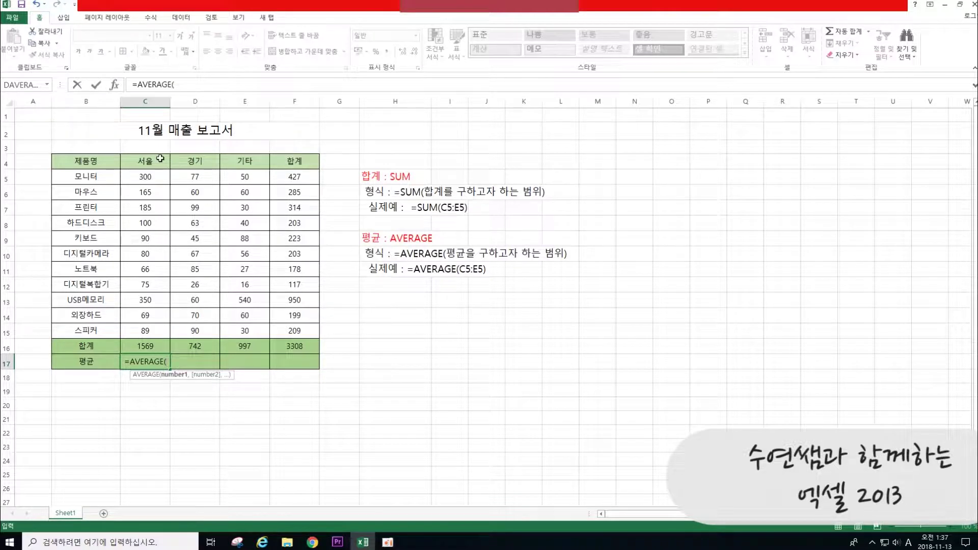
drag(148, 177, 151, 328)
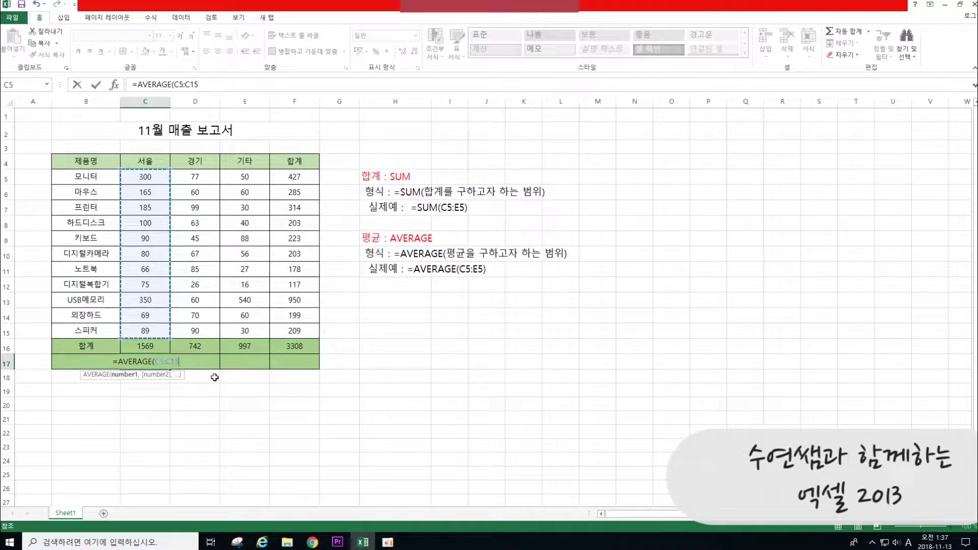
text())
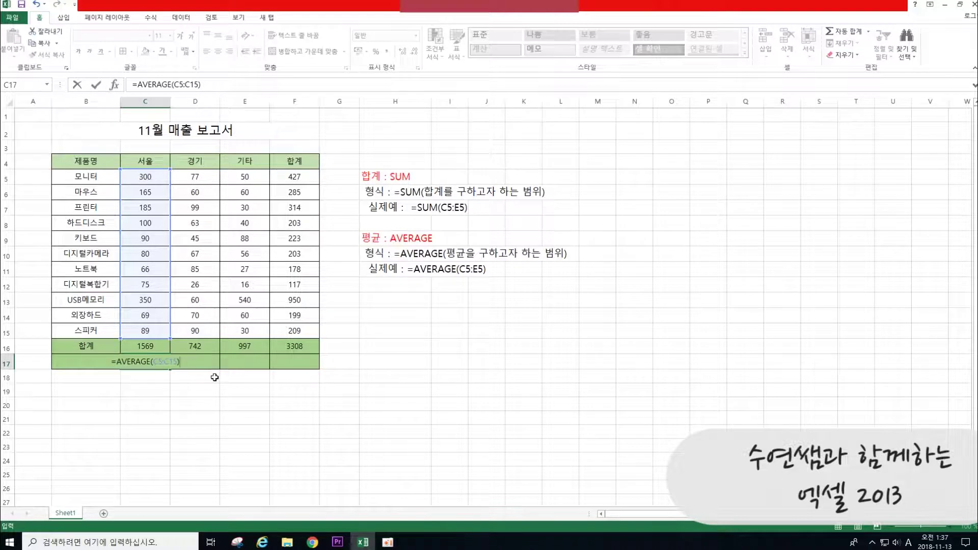
key(Return)
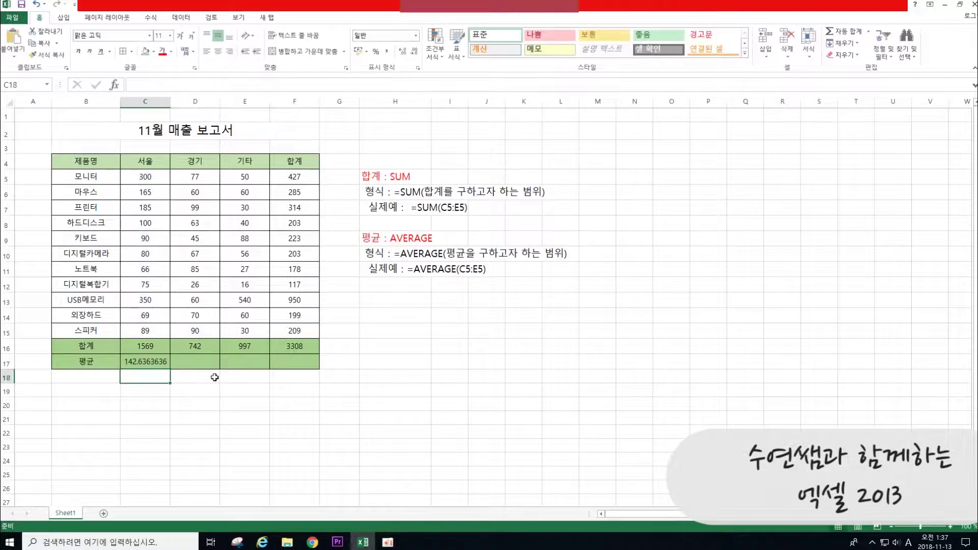
Calculate the 경기 column's average in D17 with =AVERAGE(D5:D15).
click(152, 361)
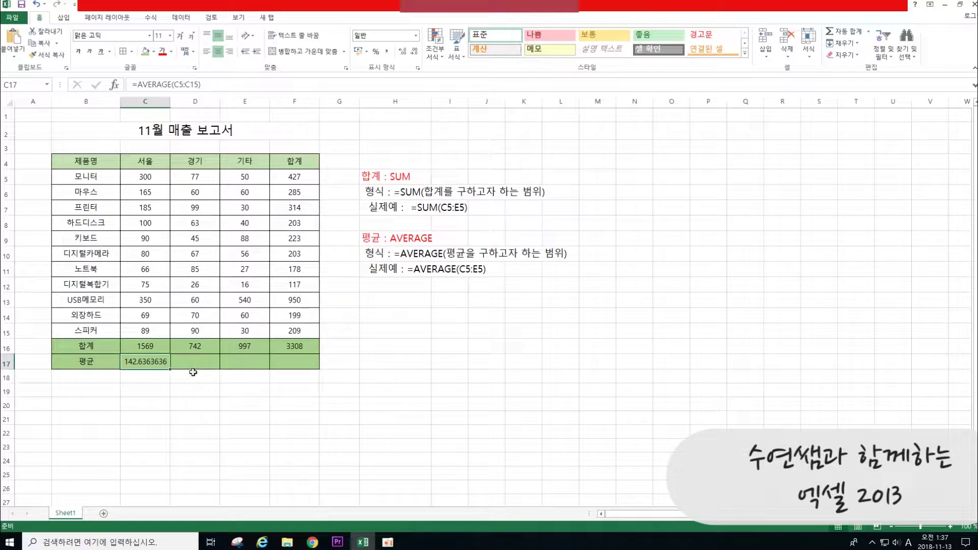
key(Right)
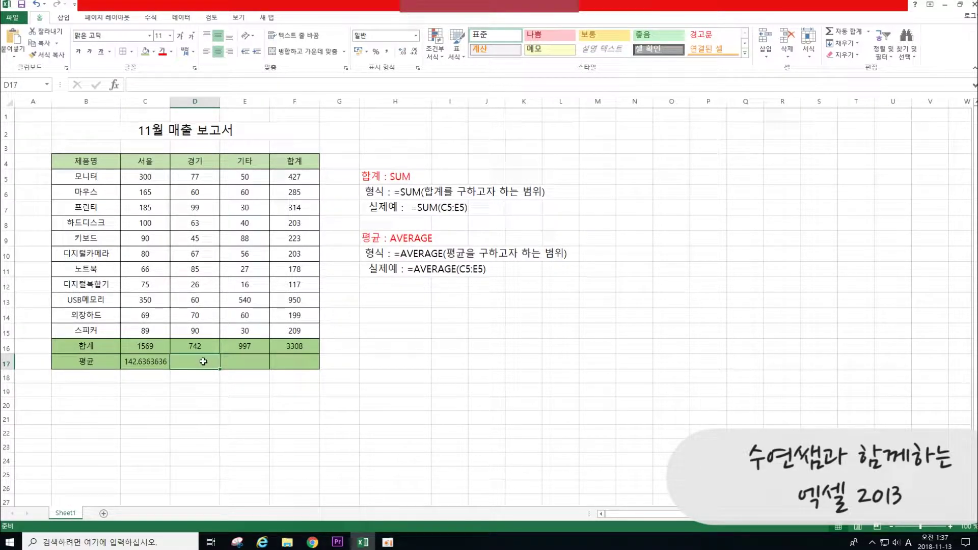
text(=)
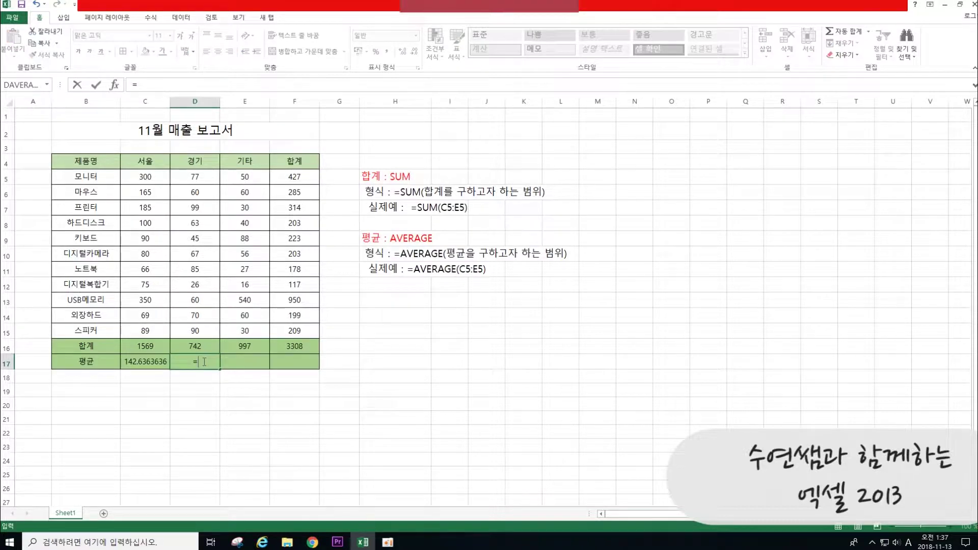
text(AV)
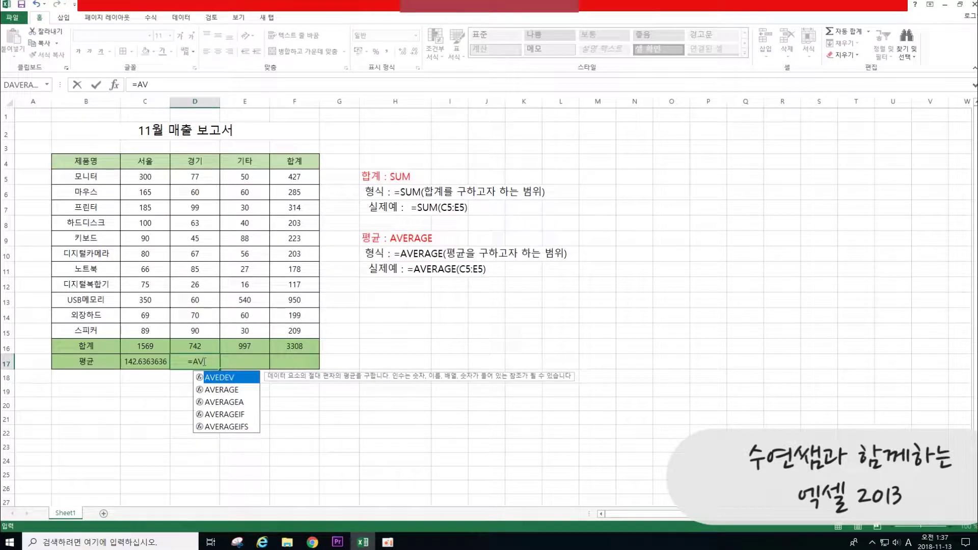
double_click(231, 390)
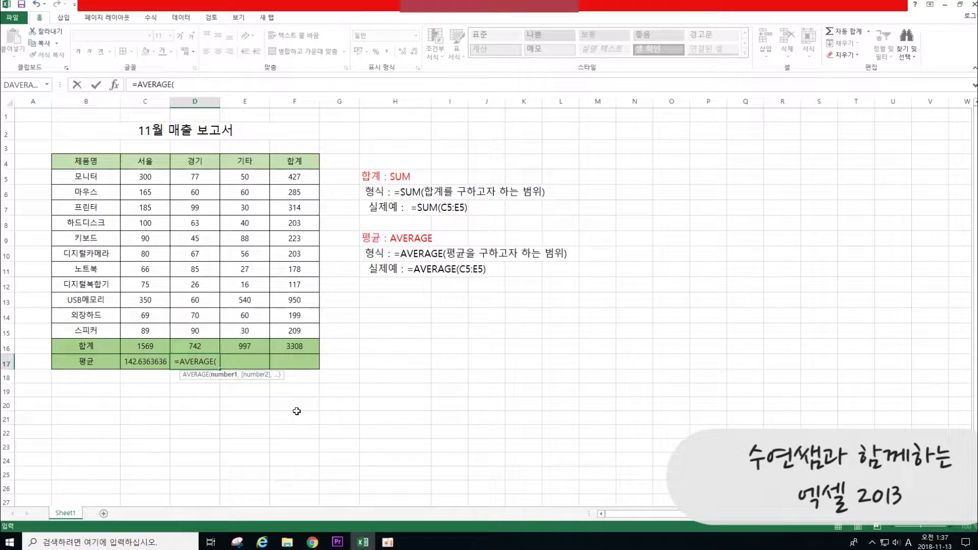
click(201, 178)
drag(201, 178, 197, 331)
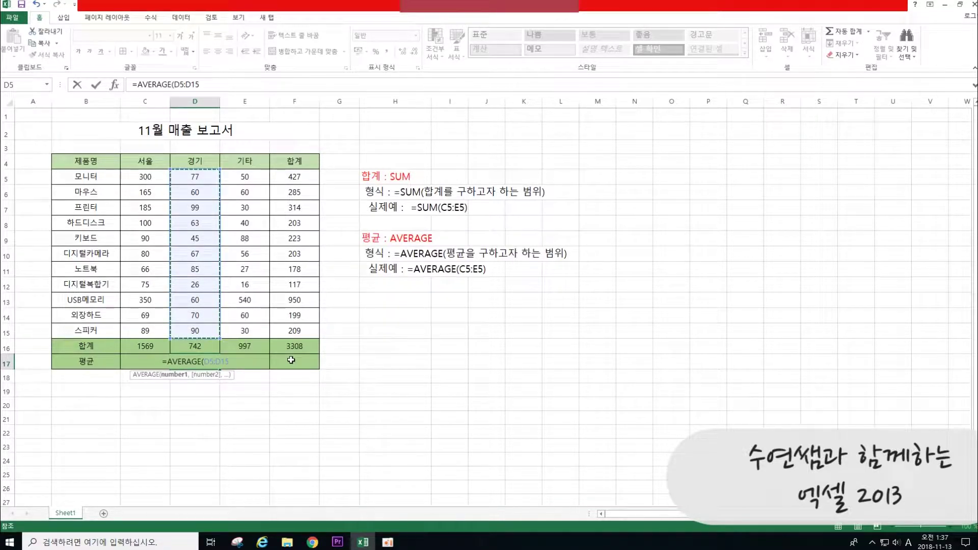
text())
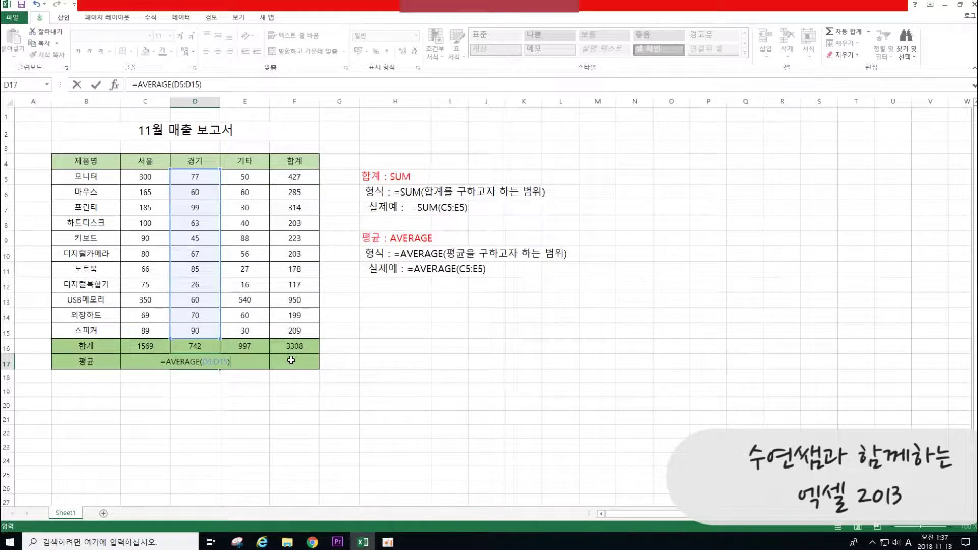
key(Return)
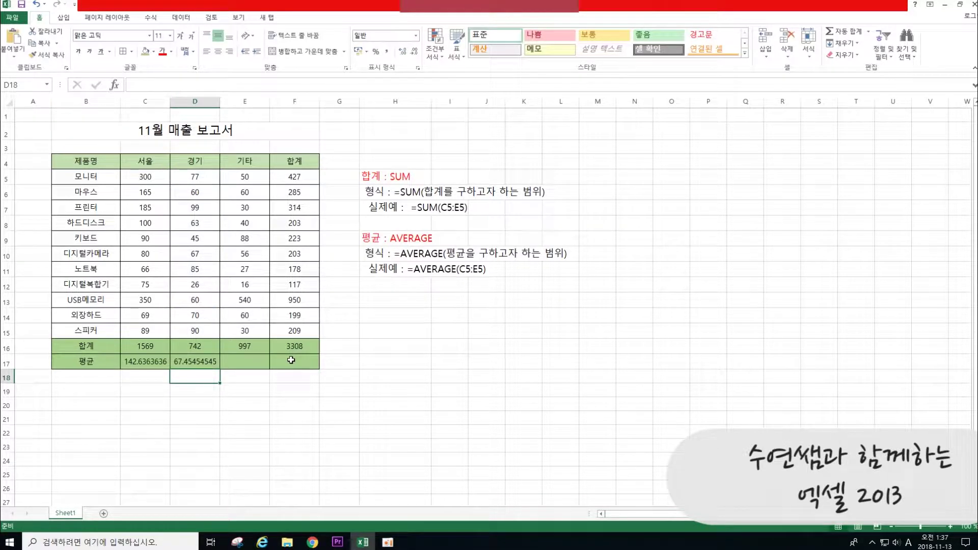
Fill the average formula from D17 across to E17 and F17 for the 기타 and 합계 columns.
click(205, 365)
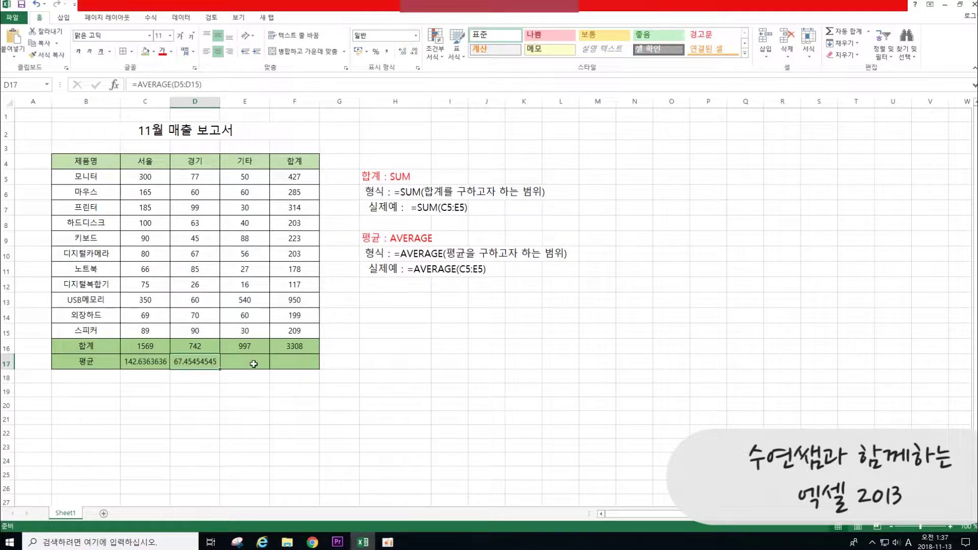
drag(219, 370, 301, 369)
click(360, 404)
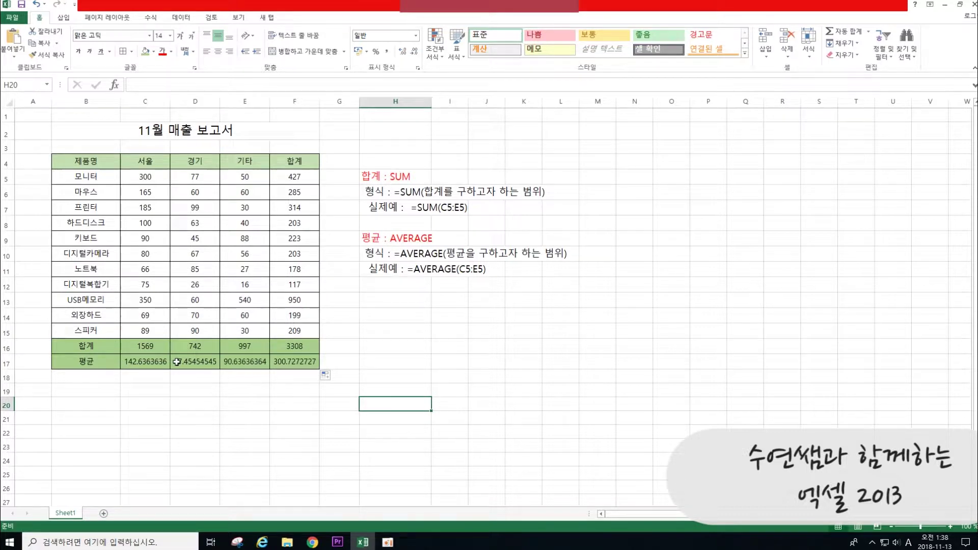
Reduce the displayed decimals of the averages in C17:F17 to one decimal place.
click(138, 360)
drag(139, 361, 292, 363)
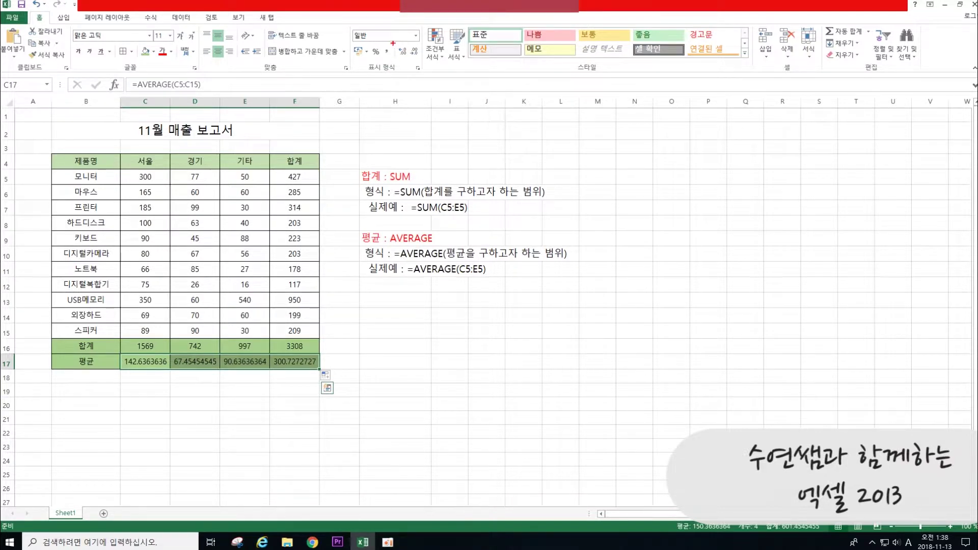
mouse_move(348, 22)
mouse_down()
mouse_move(433, 87)
mouse_move(397, 62)
mouse_move(402, 45)
mouse_move(421, 53)
mouse_up()
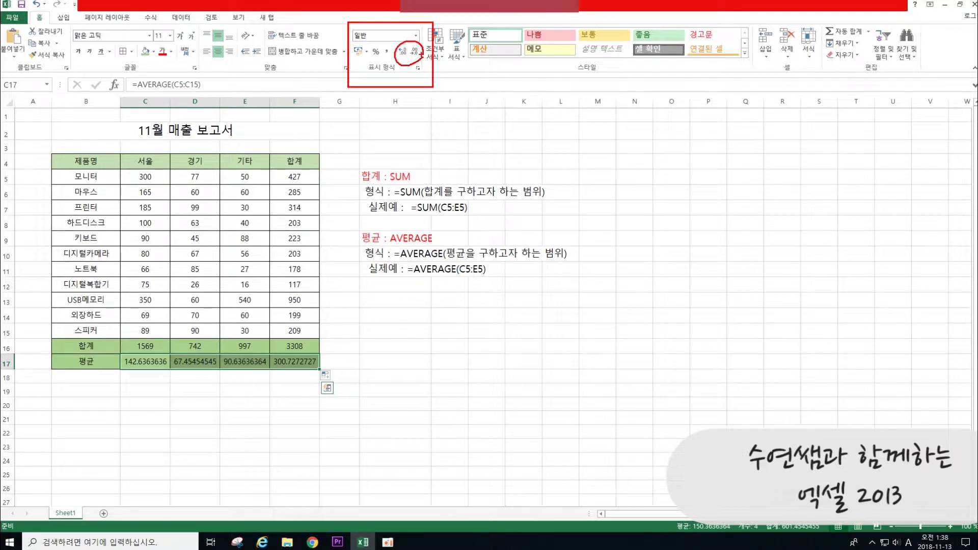
key(Escape)
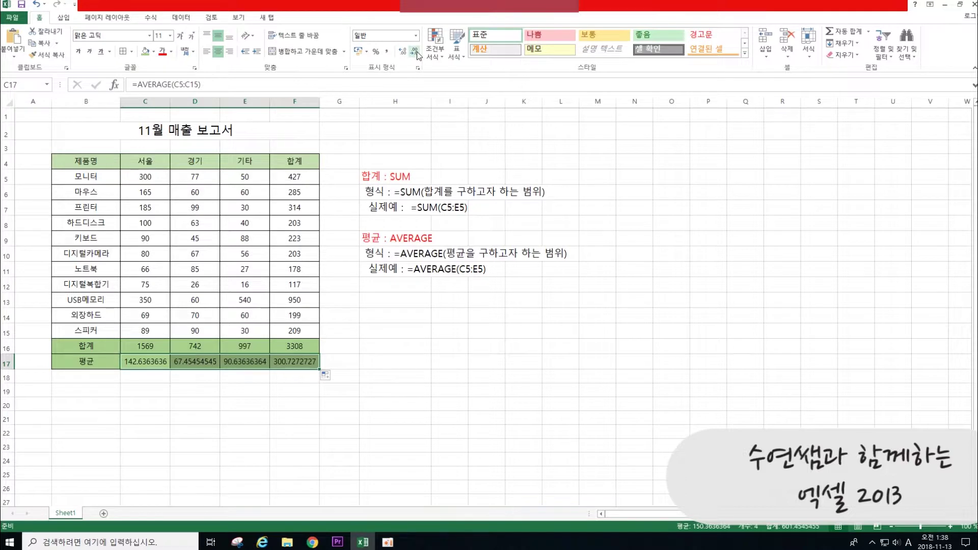
click(414, 51)
click(414, 51)
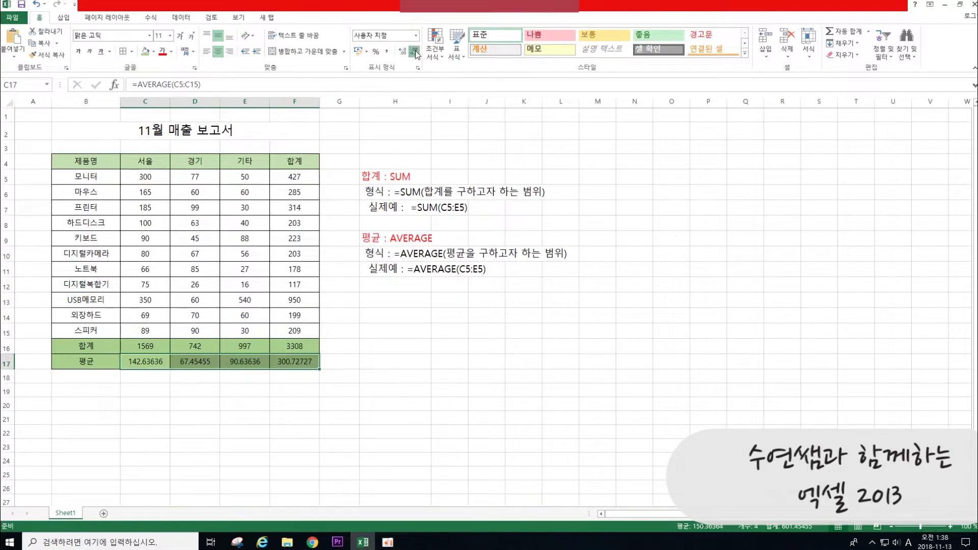
click(415, 51)
click(415, 51)
click(415, 51)
click(414, 51)
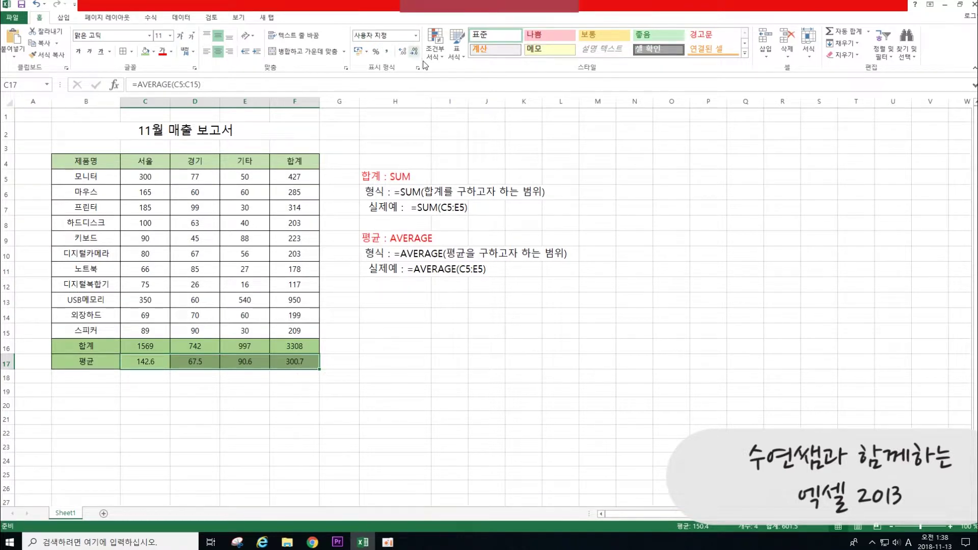
click(85, 390)
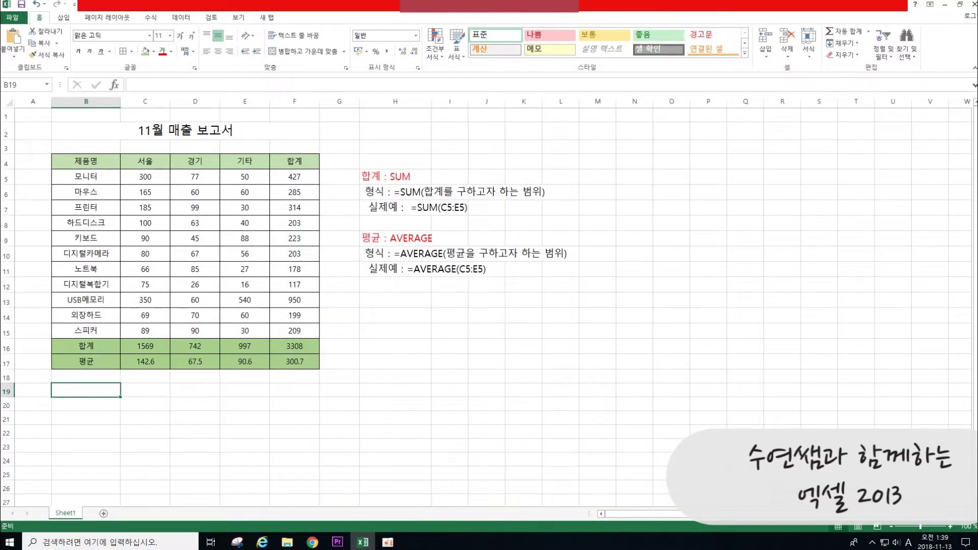
mouse_move(221, 111)
mouse_down()
mouse_move(327, 331)
mouse_move(64, 367)
mouse_move(166, 124)
mouse_up()
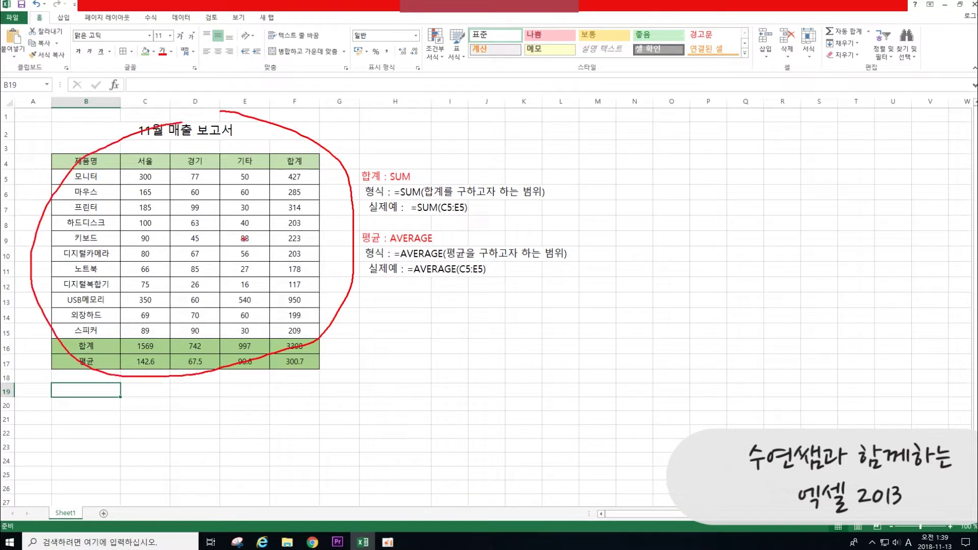
drag(284, 142, 312, 141)
mouse_move(129, 345)
mouse_down()
mouse_move(138, 344)
mouse_move(138, 375)
mouse_move(152, 364)
mouse_up()
key(Escape)
key(ctrl+2)
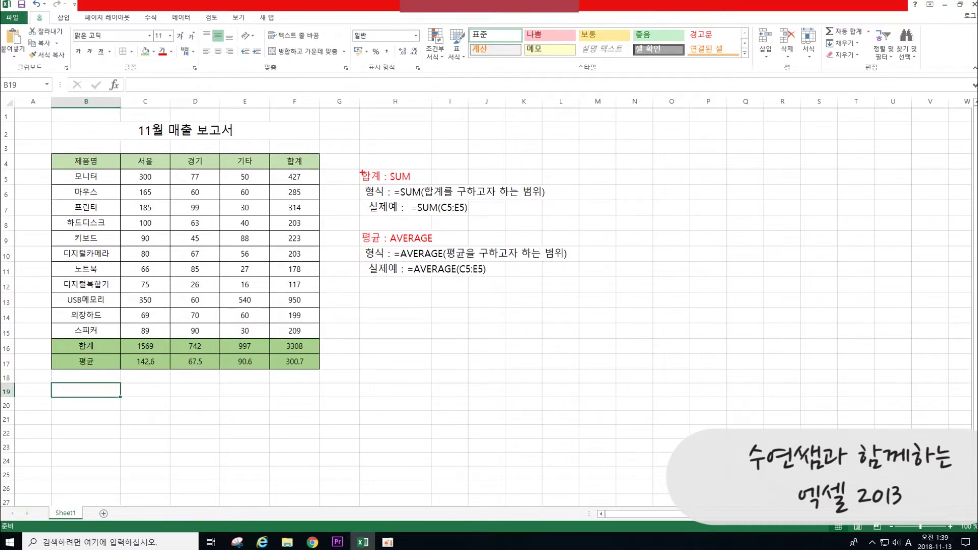
mouse_move(386, 182)
mouse_down()
mouse_move(359, 186)
mouse_move(409, 161)
mouse_move(412, 180)
mouse_up()
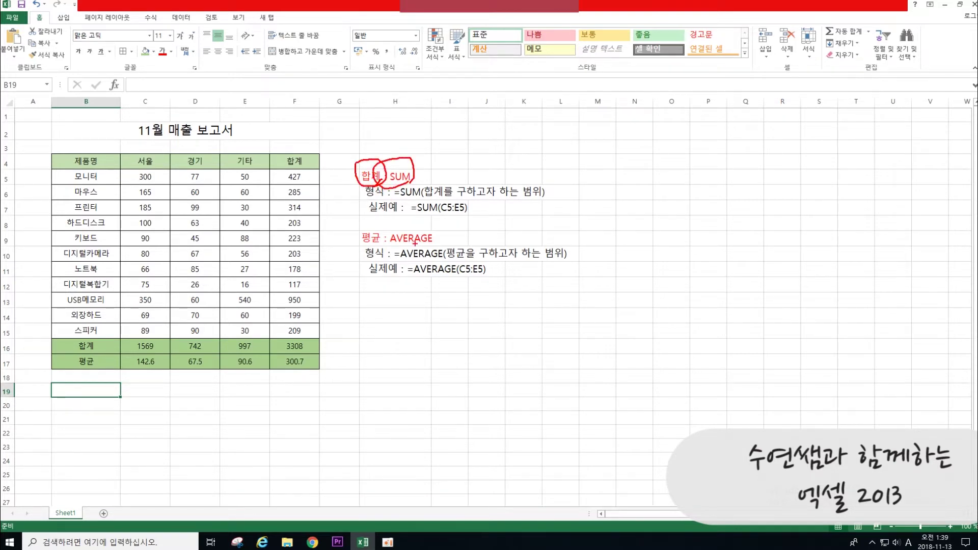
drag(364, 238, 433, 243)
drag(391, 199, 535, 200)
drag(408, 216, 470, 217)
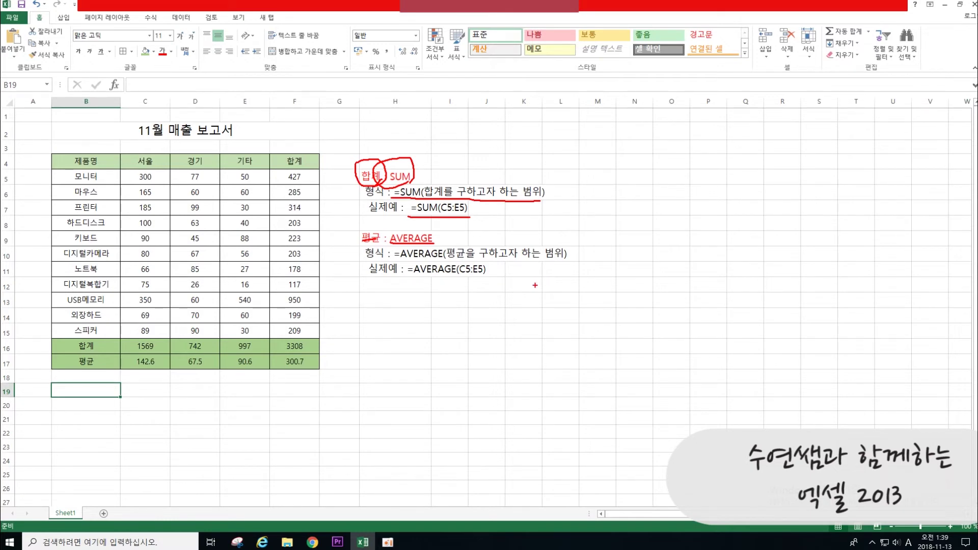
mouse_move(241, 127)
mouse_down()
mouse_move(247, 136)
mouse_move(261, 126)
mouse_up()
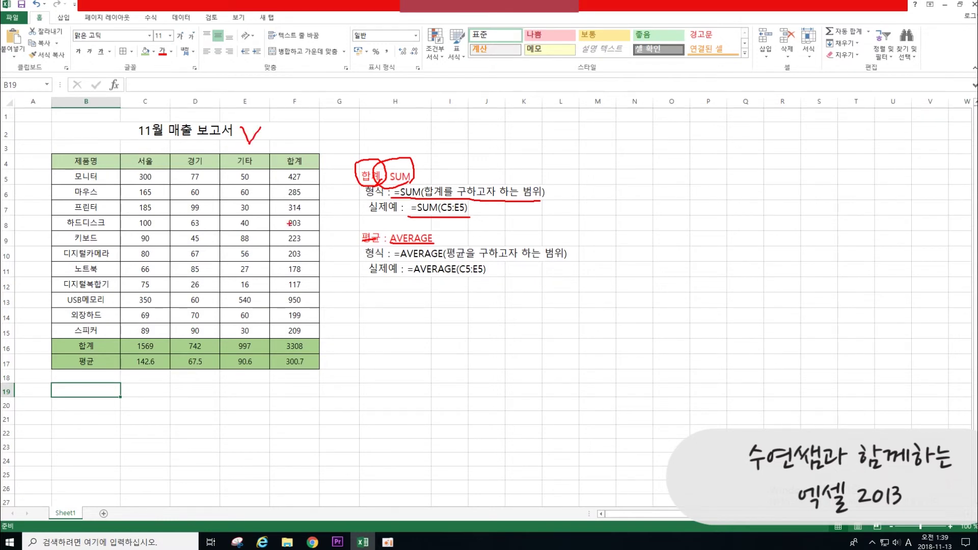